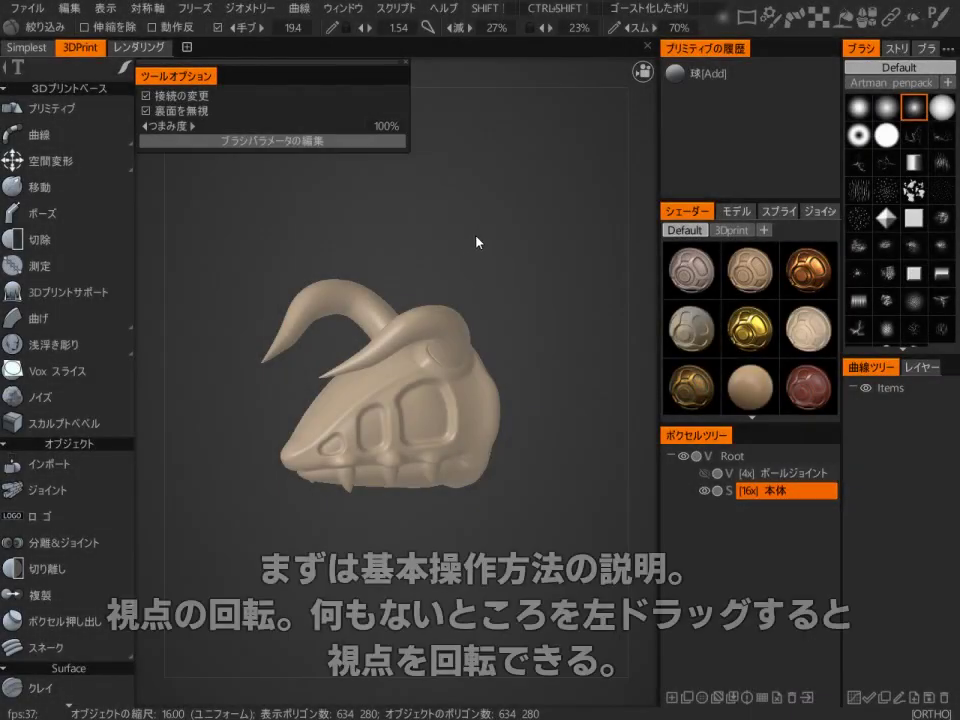
Examine the horned skull model from both sides, from the front and at closer range
left_click_drag(543, 246, 330, 240)
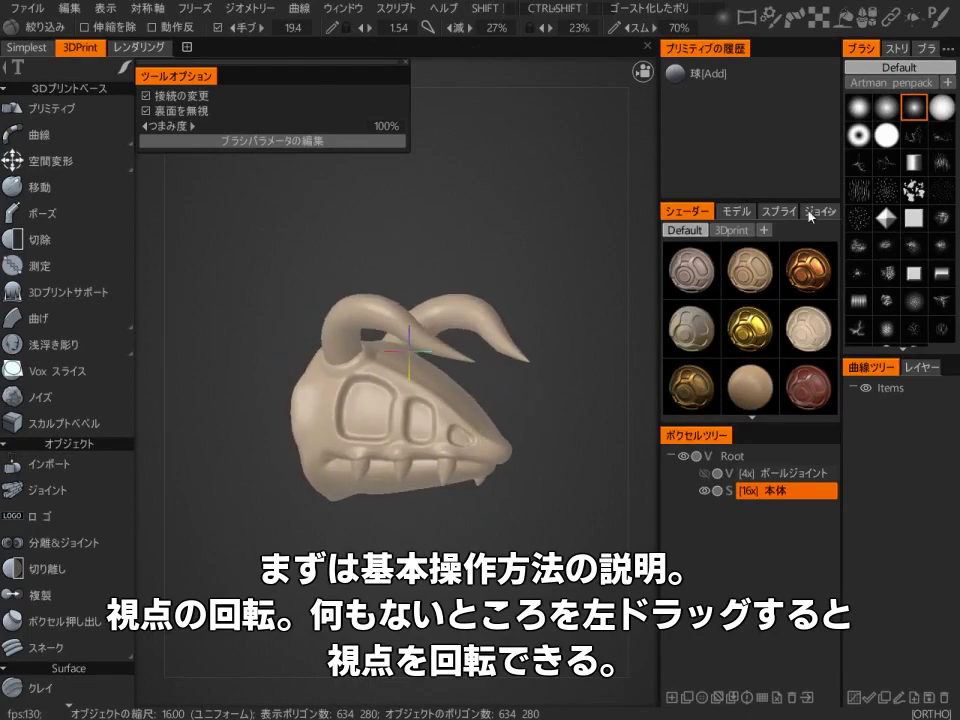
left_click_drag(649, 357, 591, 263)
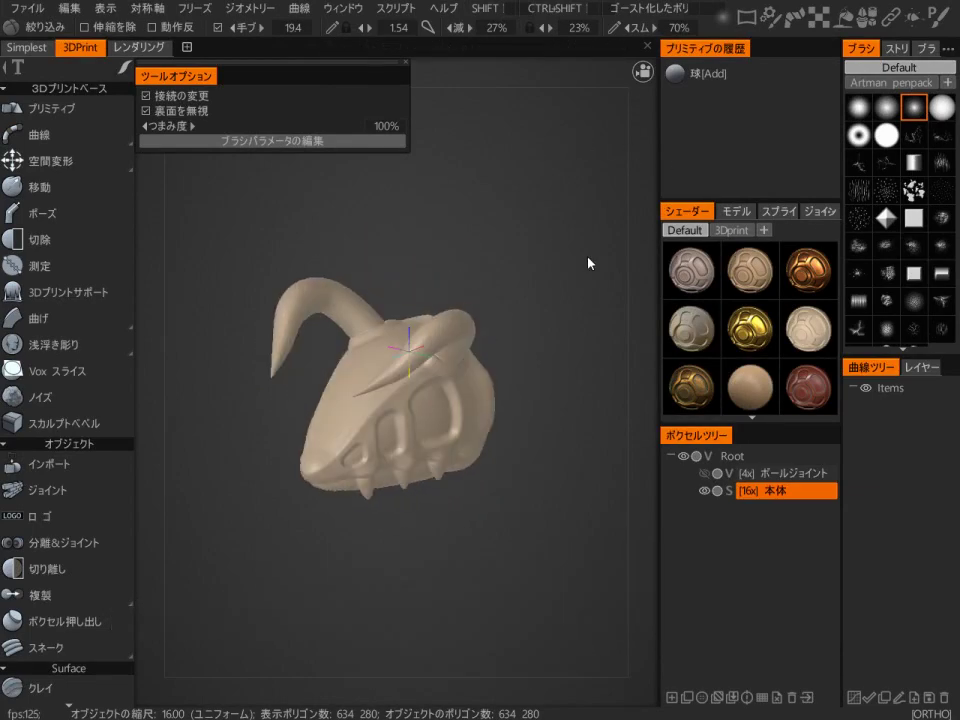
right_click_drag(546, 259, 590, 324)
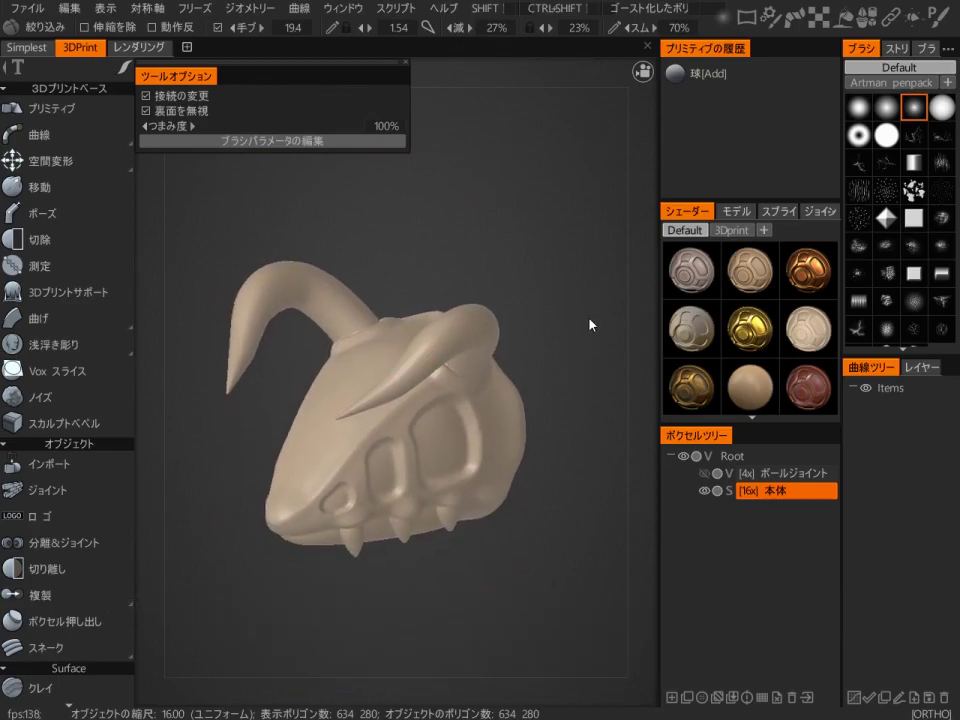
left_click_drag(574, 334, 588, 487)
left_click_drag(575, 572, 572, 339)
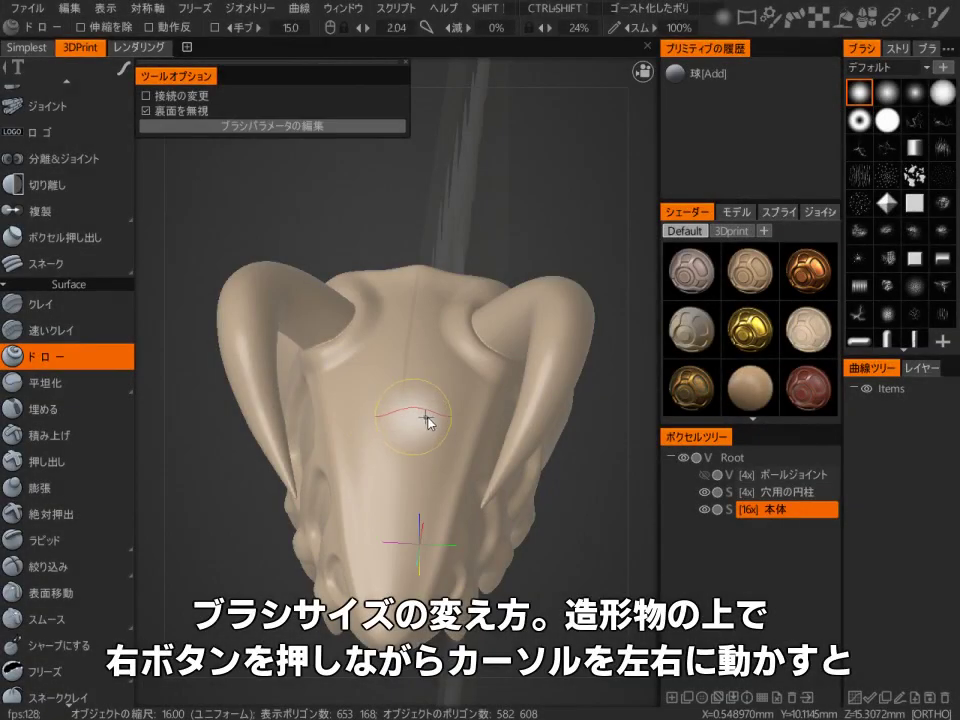
Try Draw brush strokes on the skull's forehead with a small radius of 0.562 and a larger radius of 2.53
mouse_move(463, 420)
right_mouse_down()
mouse_move(576, 411)
mouse_move(428, 426)
mouse_move(410, 410)
right_mouse_up()
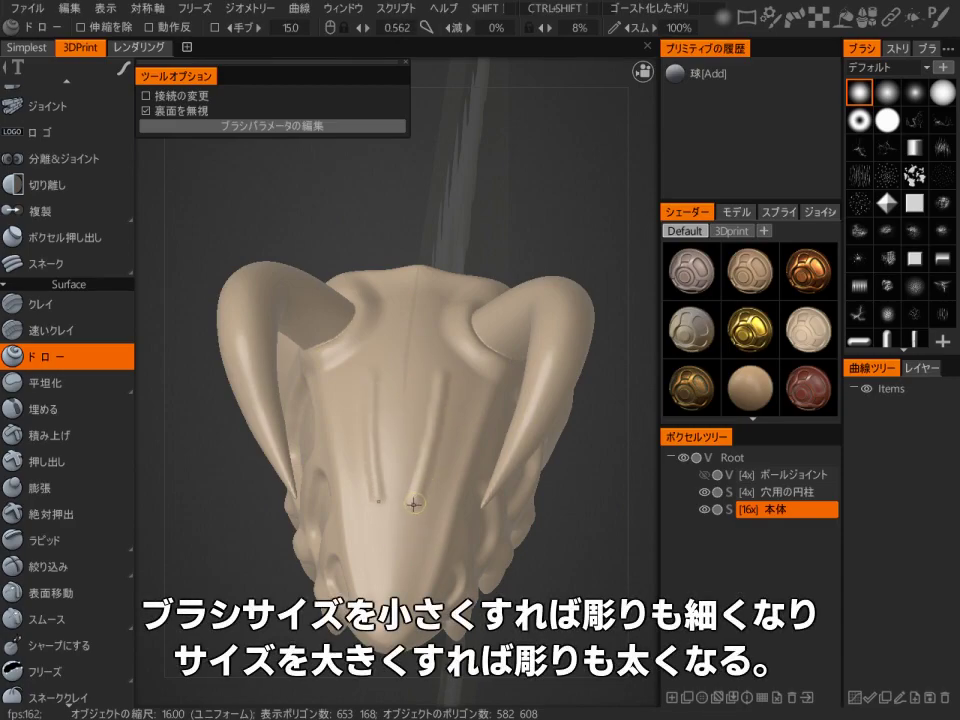
left_click_drag(450, 385, 437, 521)
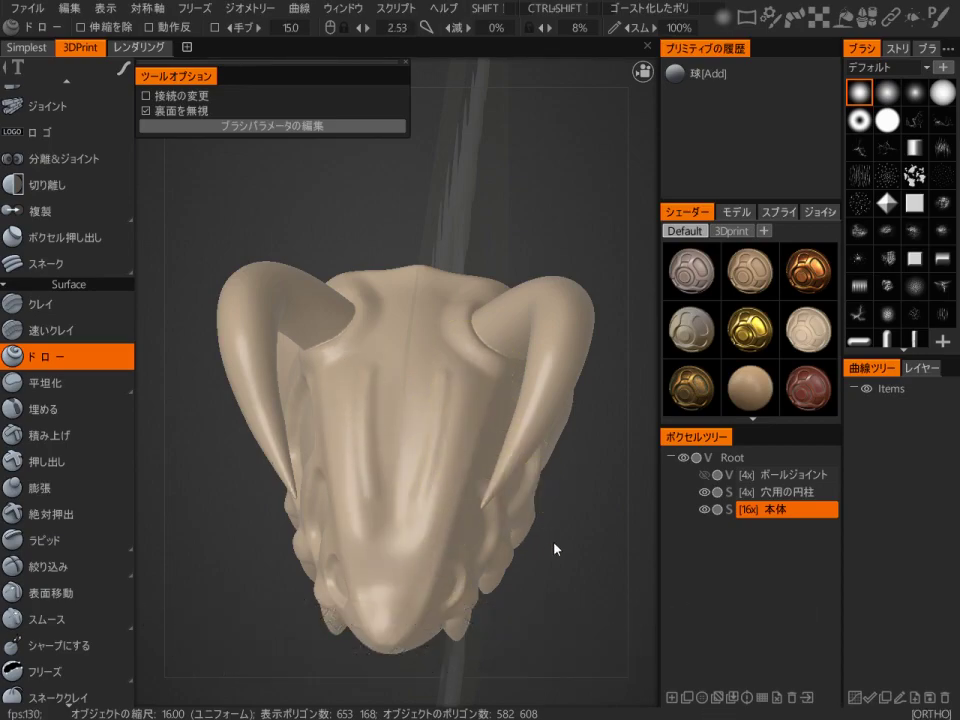
mouse_move(415, 425)
right_mouse_down()
mouse_move(407, 397)
mouse_move(404, 410)
right_mouse_up()
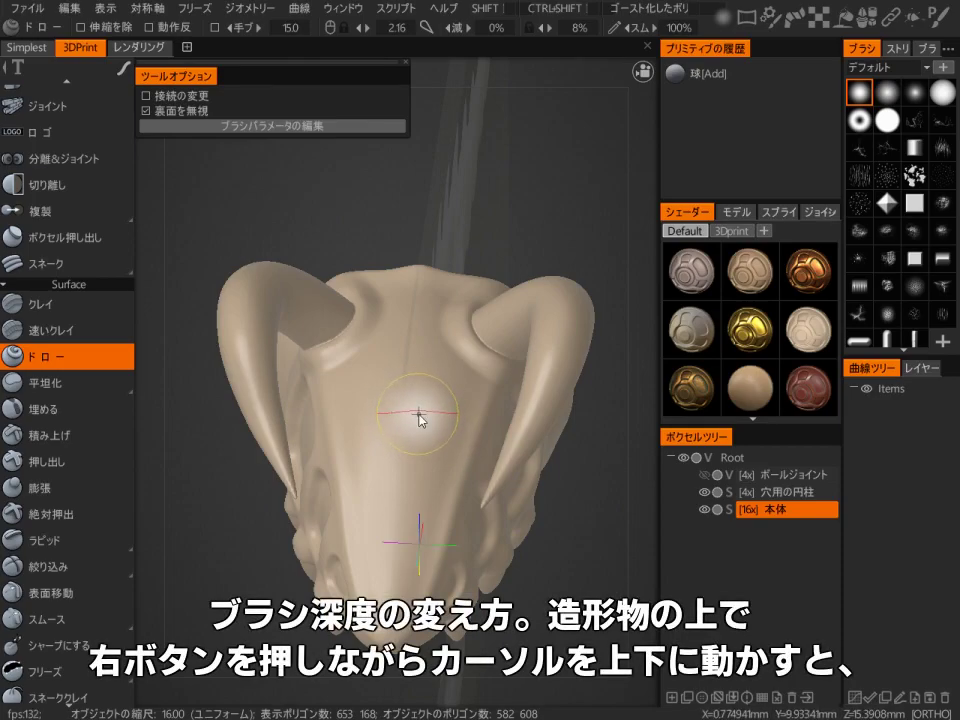
Try a weak Draw stroke along the skull's forehead with the brush depth at 4%, and undo it
mouse_move(424, 280)
right_mouse_down()
mouse_move(420, 407)
mouse_move(424, 376)
right_mouse_up()
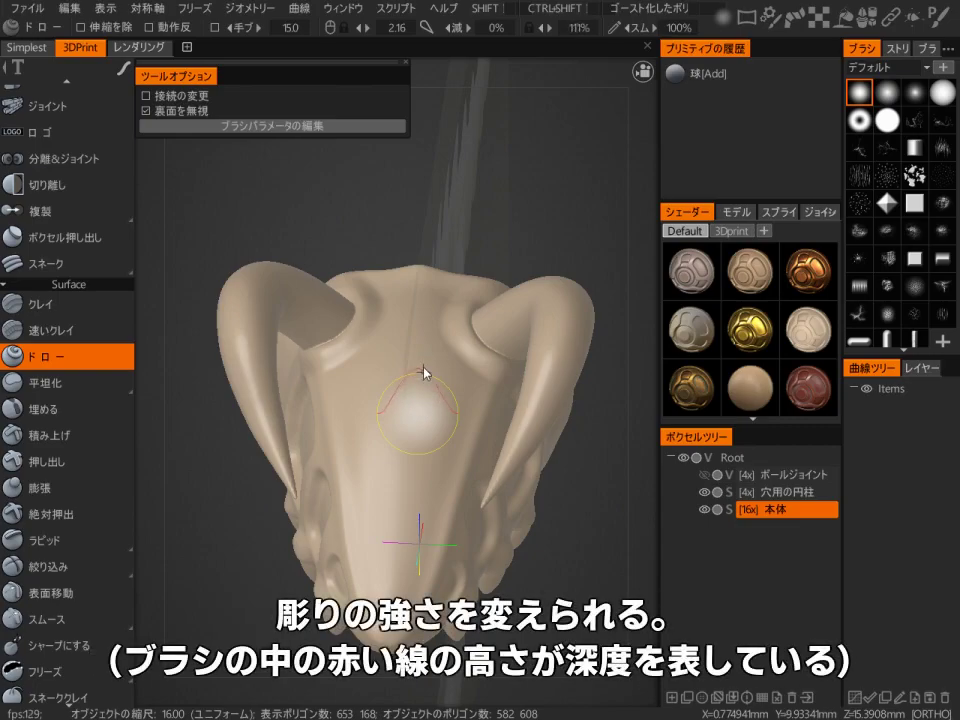
mouse_move(422, 285)
right_mouse_down()
mouse_move(426, 274)
mouse_move(422, 423)
right_mouse_up()
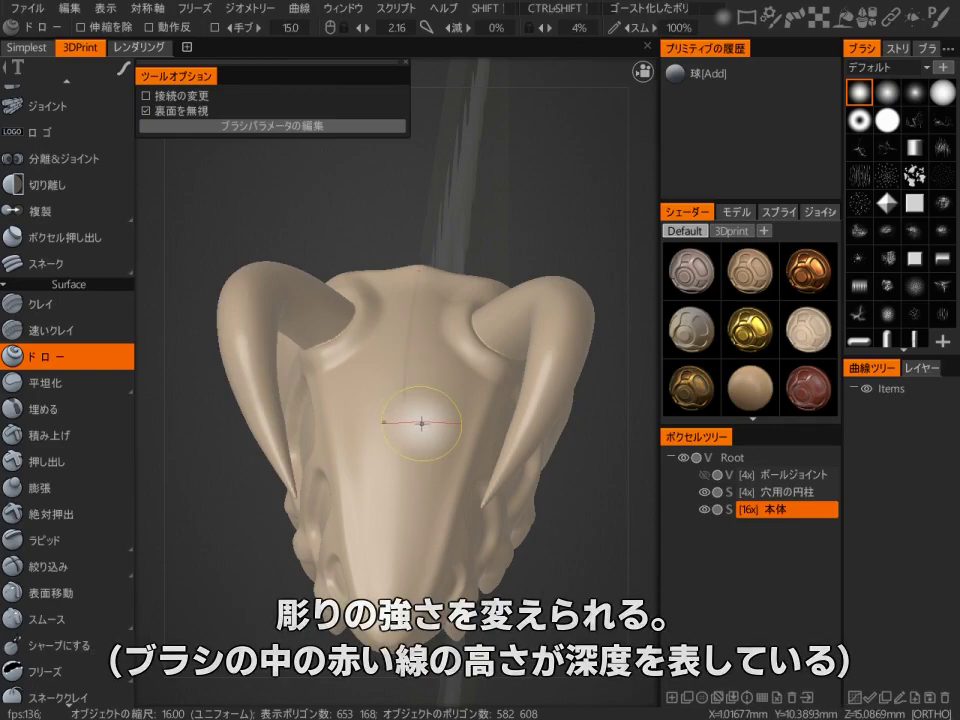
left_click_drag(406, 536, 430, 466)
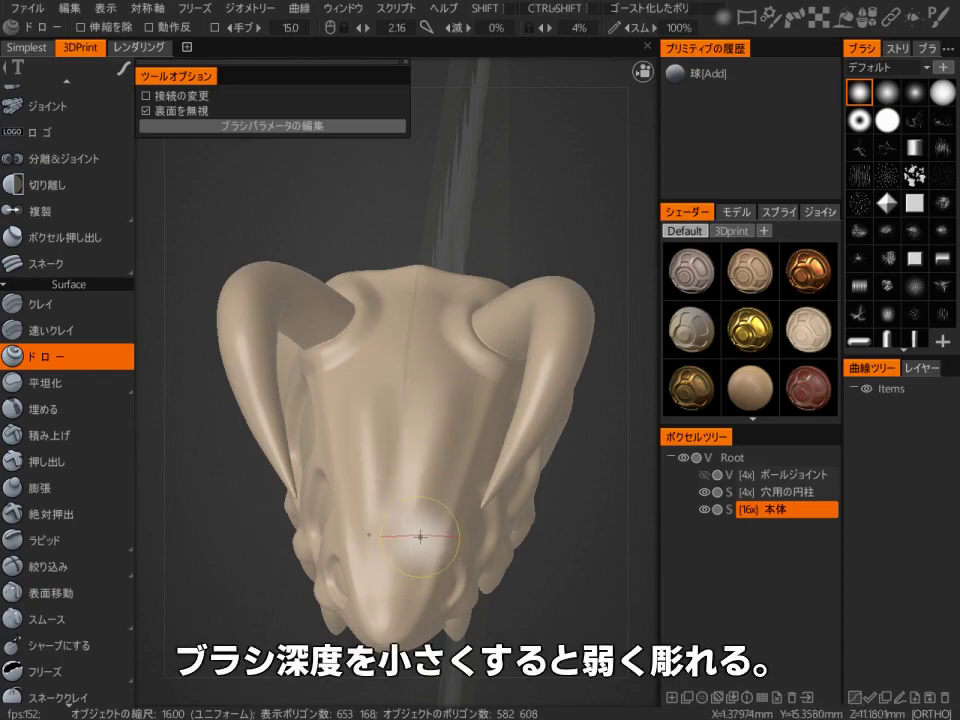
key("ctrl+z")
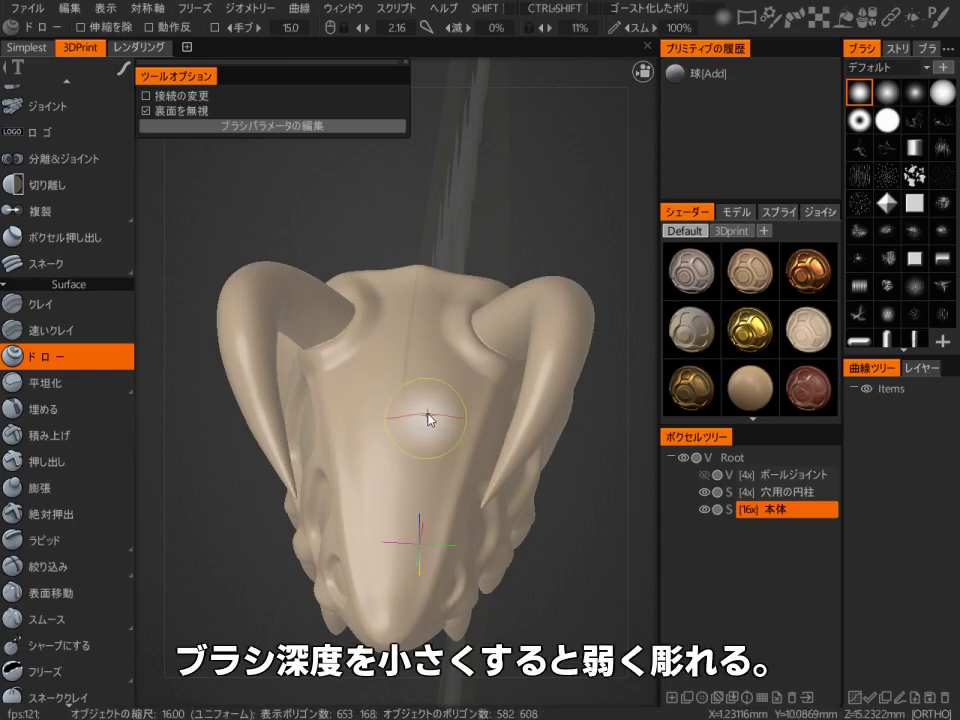
Try strong Draw strokes on the skull's forehead with the brush depth raised to 174%
right_click_drag(426, 380, 428, 349)
left_click_drag(424, 551, 443, 435)
mouse_move(478, 250)
left_mouse_down()
mouse_move(407, 210)
mouse_move(538, 212)
mouse_move(450, 321)
left_mouse_up()
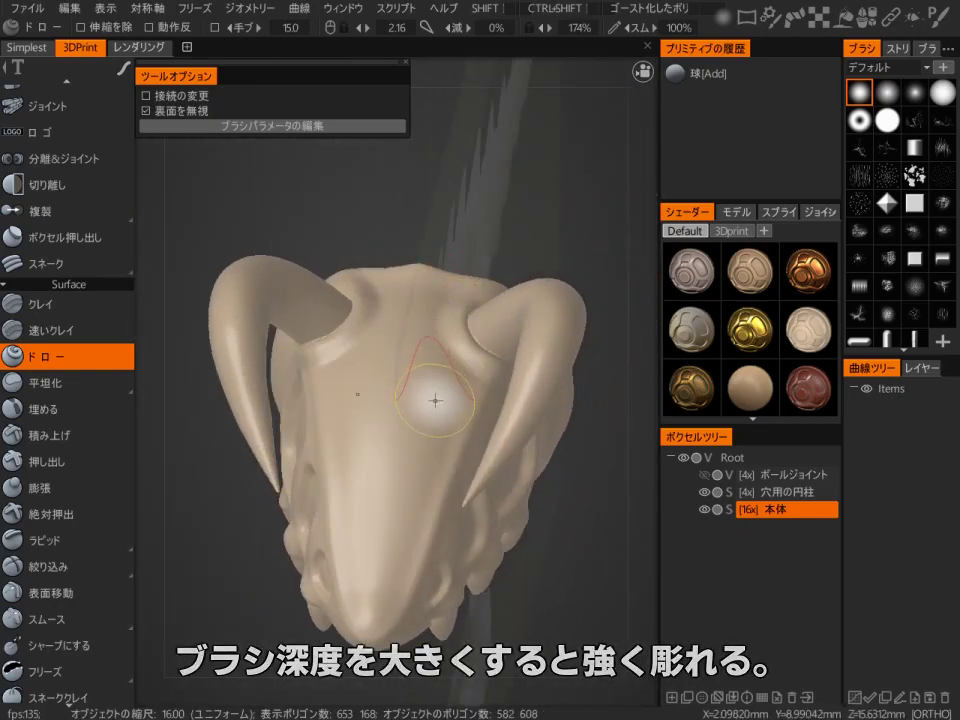
right_click_drag(431, 429, 427, 470)
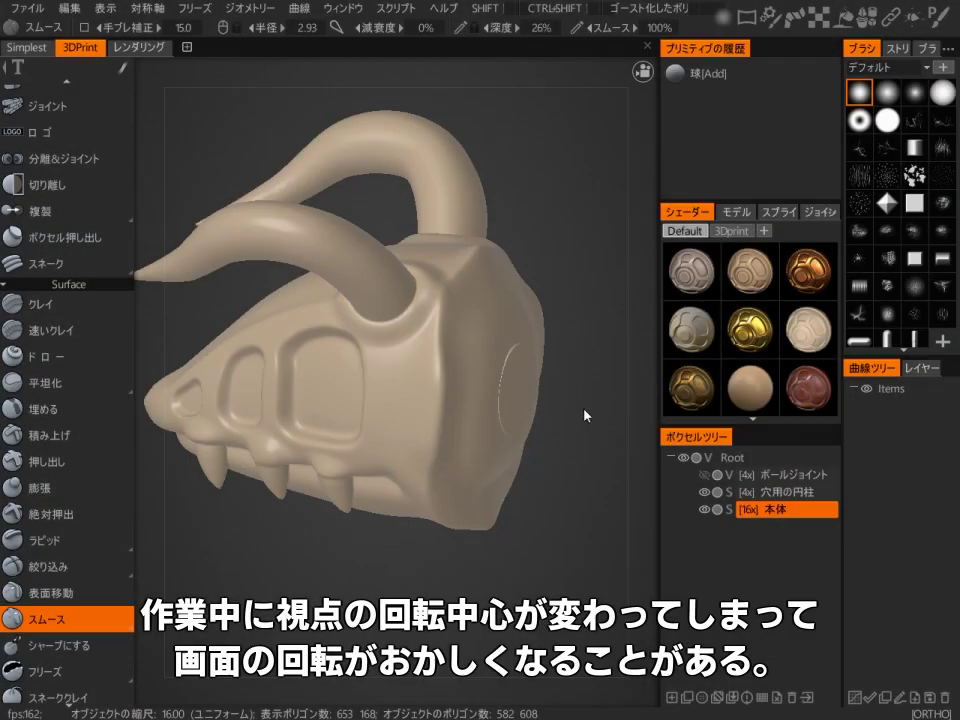
Set the view's rotation centre on the skull near the base of the horn and check the rotation around it
mouse_move(580, 415)
left_mouse_down("alt")
mouse_move(587, 420)
mouse_move(467, 473)
mouse_move(292, 487)
mouse_move(317, 366)
mouse_move(540, 306)
mouse_move(617, 377)
mouse_move(684, 506)
mouse_move(580, 363)
mouse_move(480, 357)
mouse_move(437, 339)
mouse_move(487, 411)
left_mouse_up("alt")
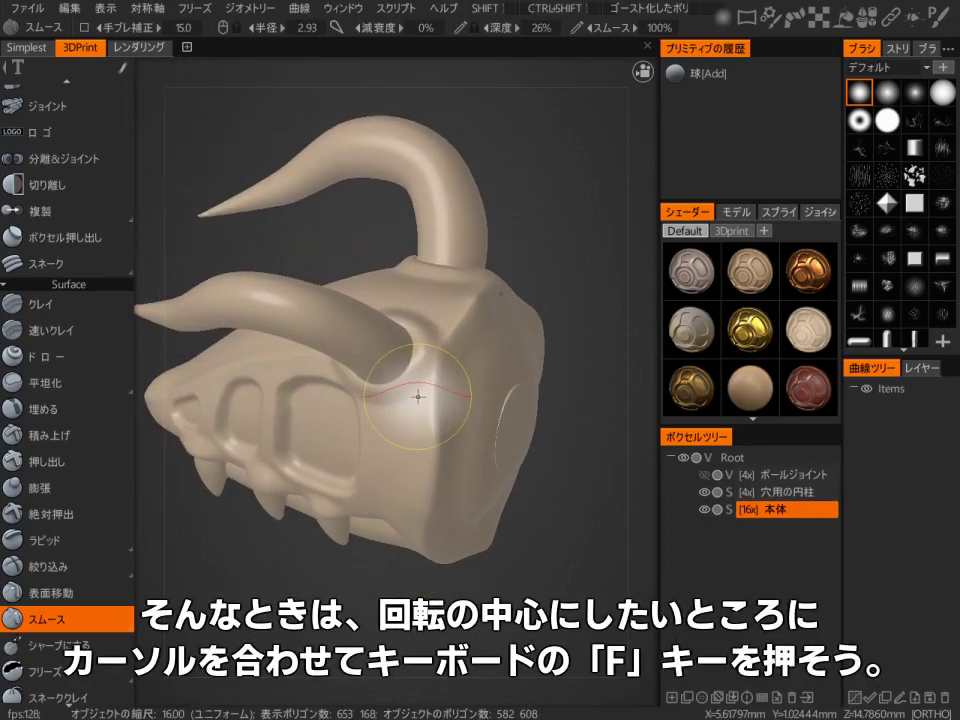
key("f")
left_click_drag(563, 386, 436, 566, "alt")
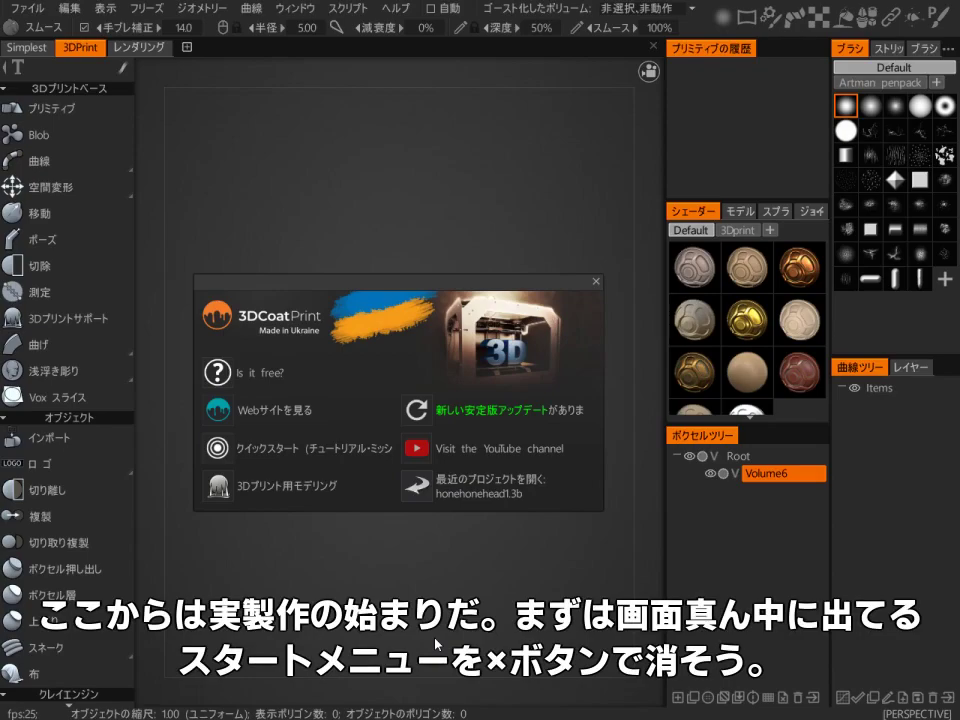
Clear the start dialogs, accepting a build size of X 210, Y 150, Z 150 with a layer thickness of 0.2
left_click(596, 281)
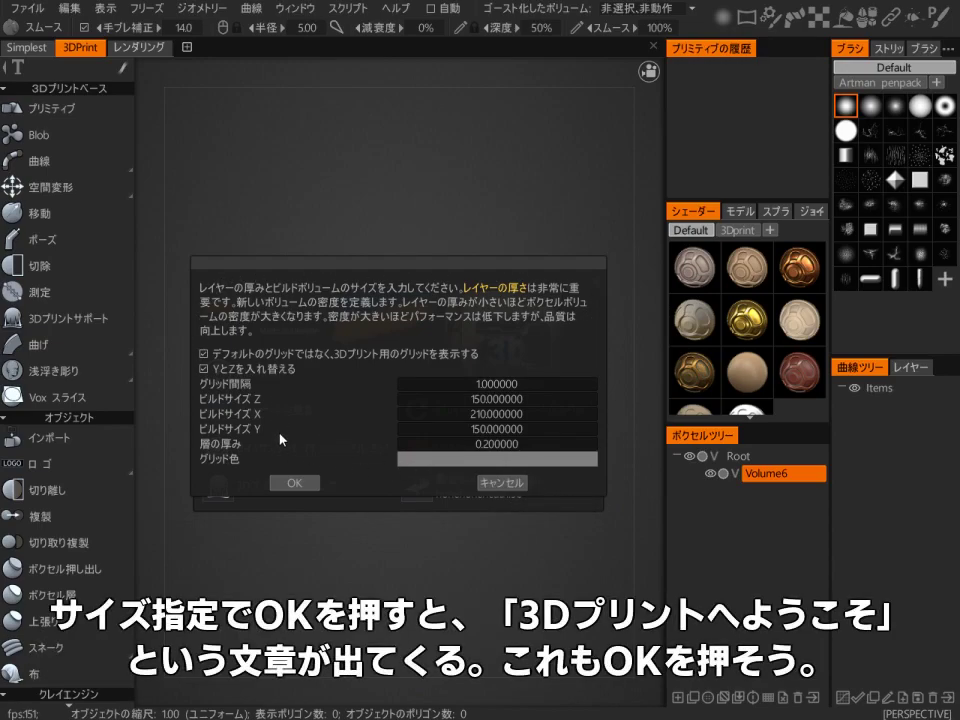
left_click(294, 483)
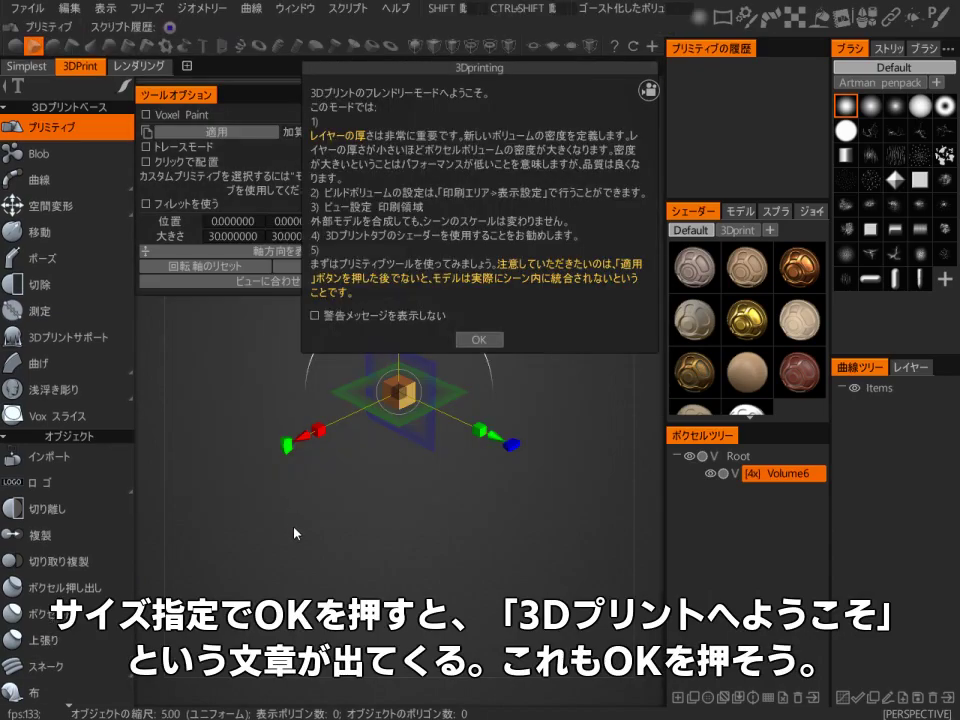
left_click(486, 340)
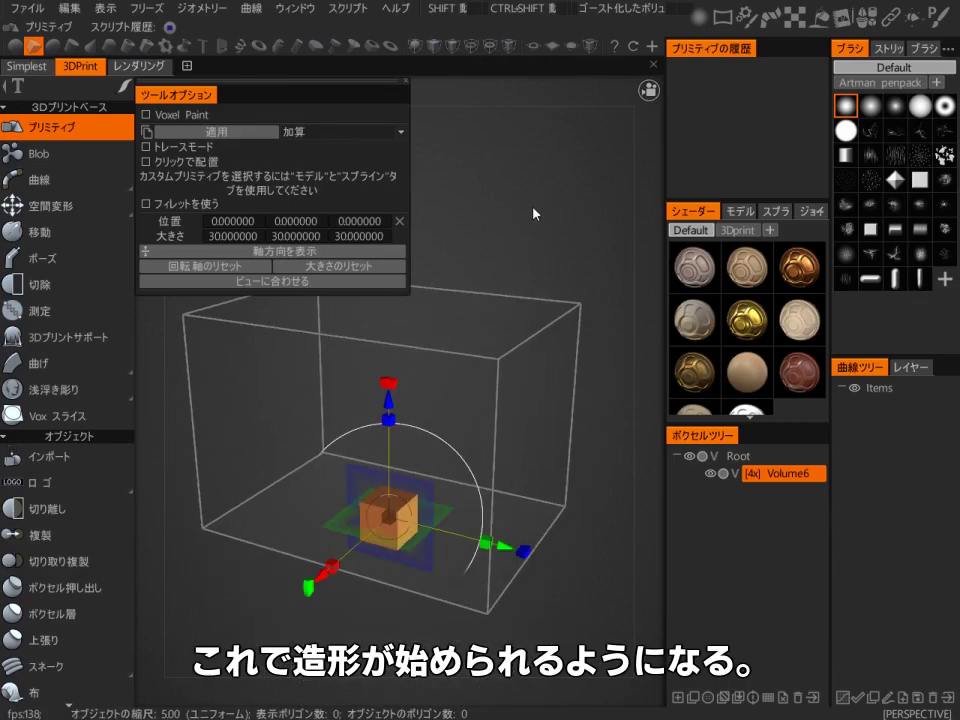
key("Escape")
Start the Primitives tool and try the box and cylinder shapes as base clay
right_click_drag(497, 239, 497, 246, "alt")
middle_click_drag(497, 246, 517, 242, "alt")
left_click_drag(518, 248, 537, 278, "alt")
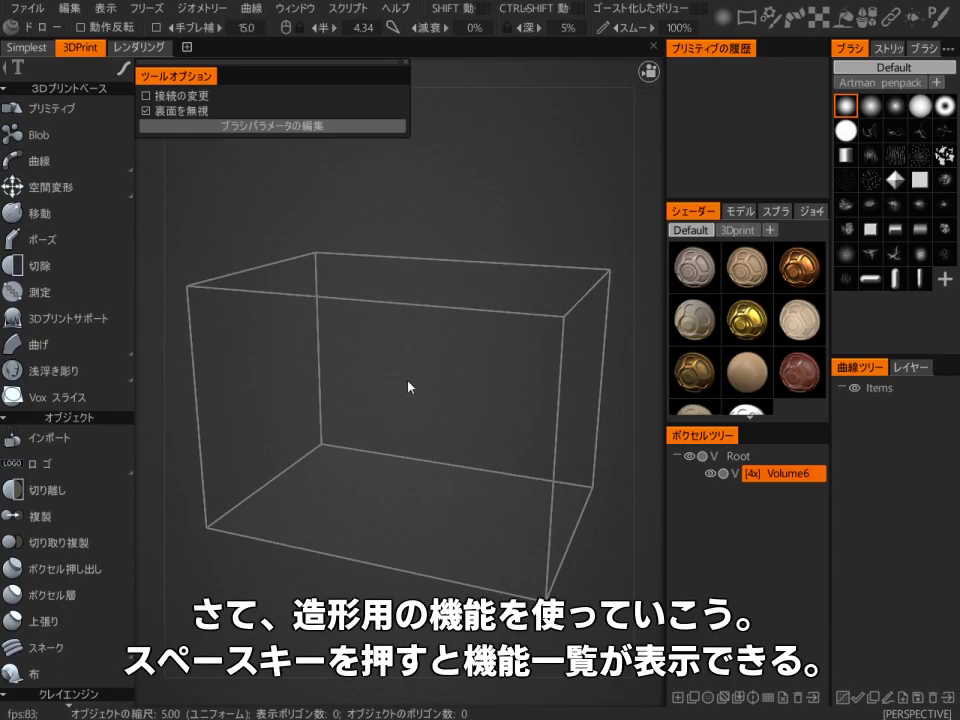
key("space")
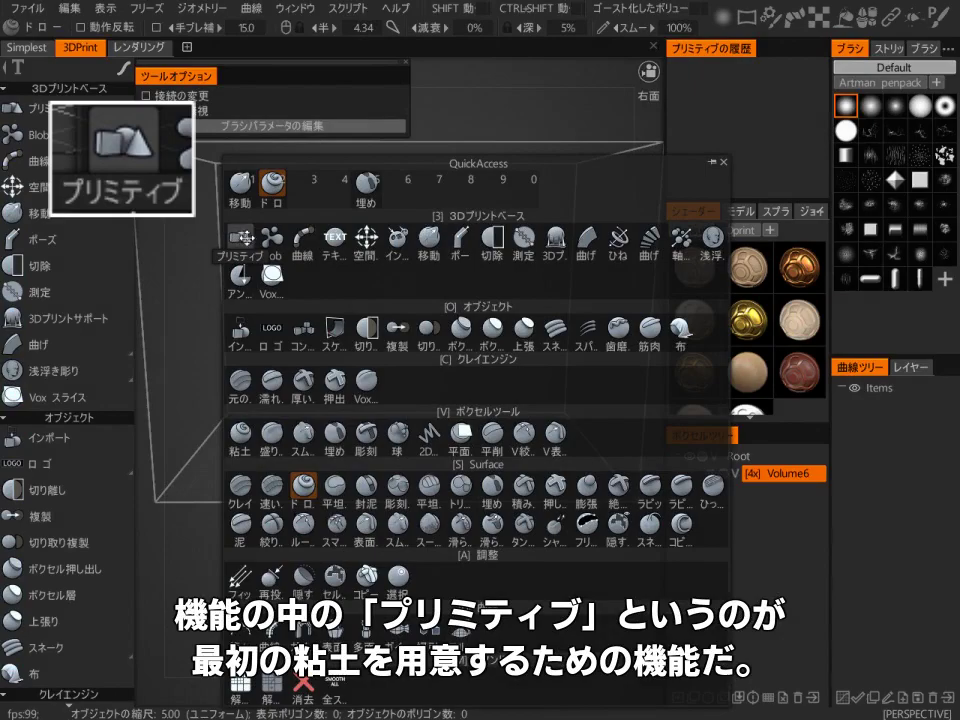
left_click(240, 237)
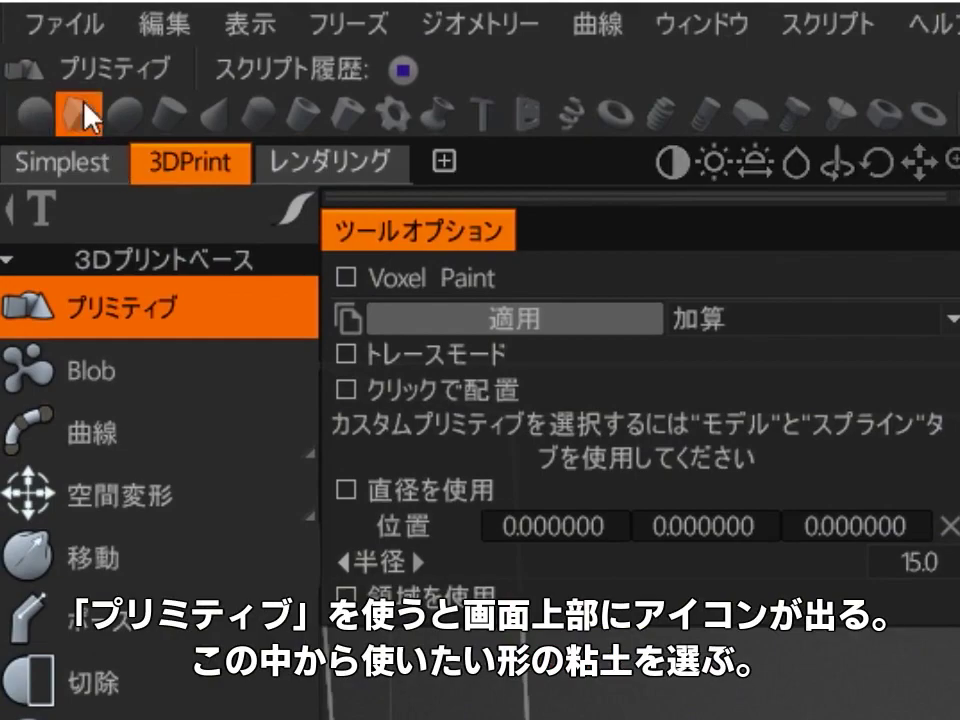
left_click(84, 108)
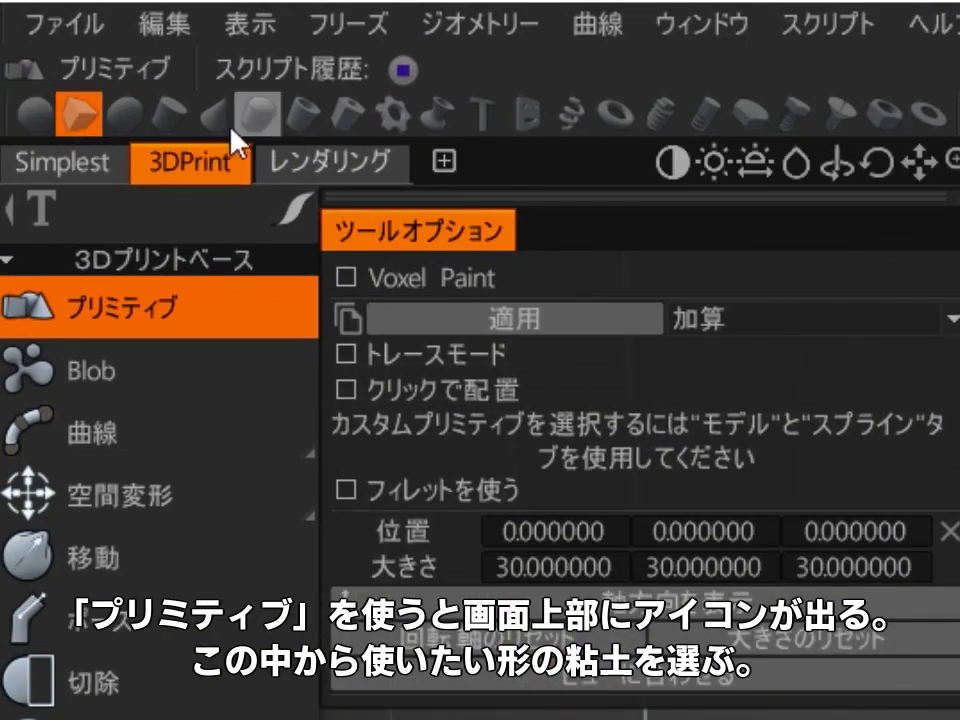
left_click(124, 113)
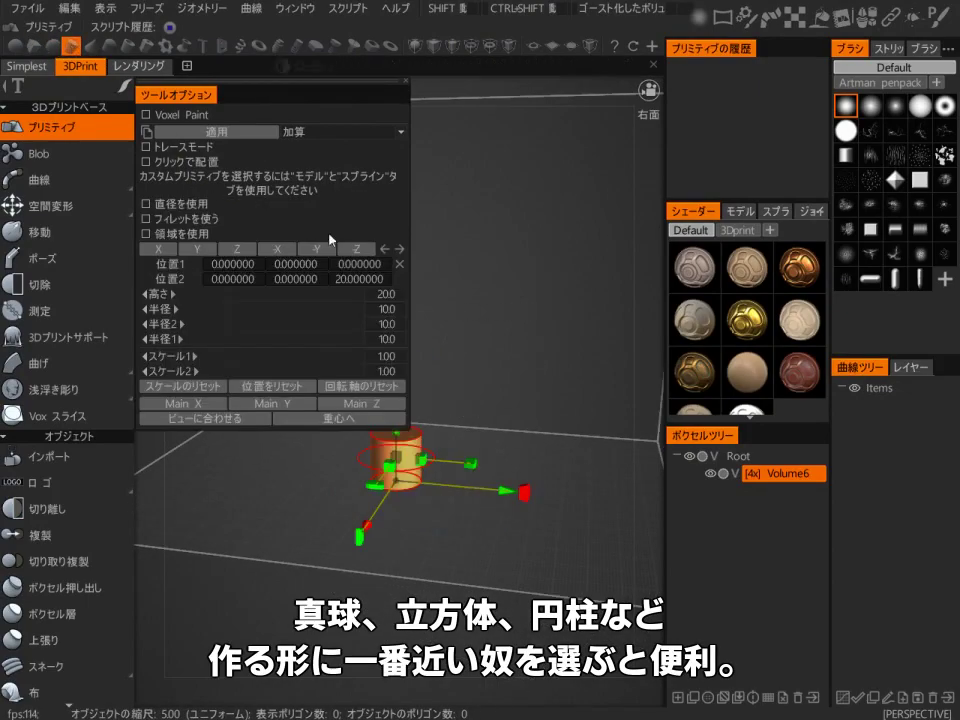
right_click_drag(540, 240, 518, 254, "alt")
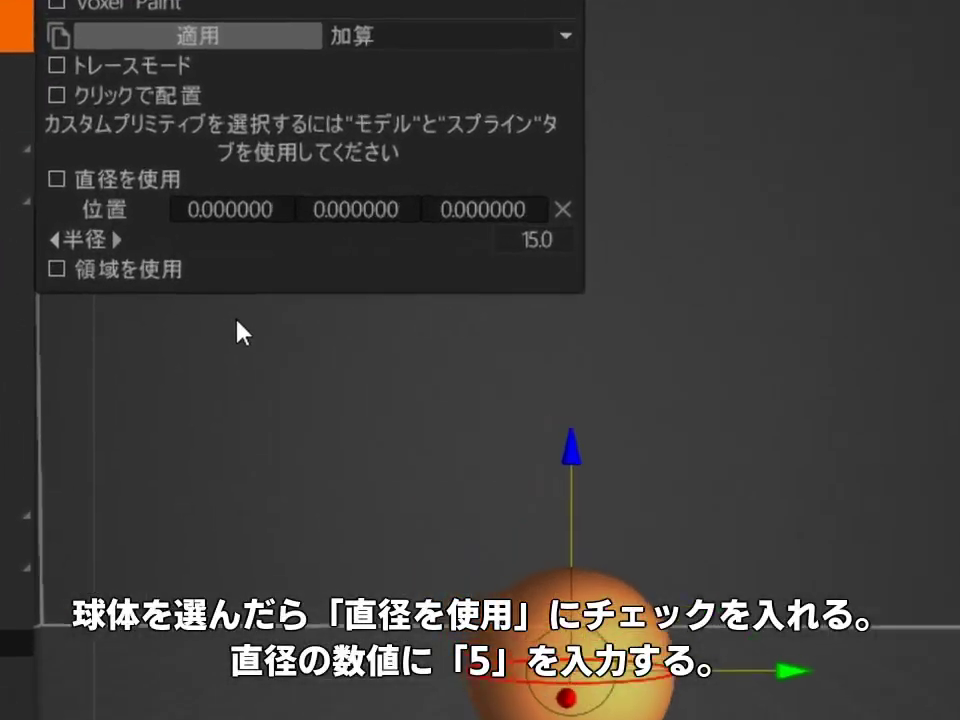
Add a sphere primitive with a 5 mm diameter, raised along the Z axis
left_click(143, 184)
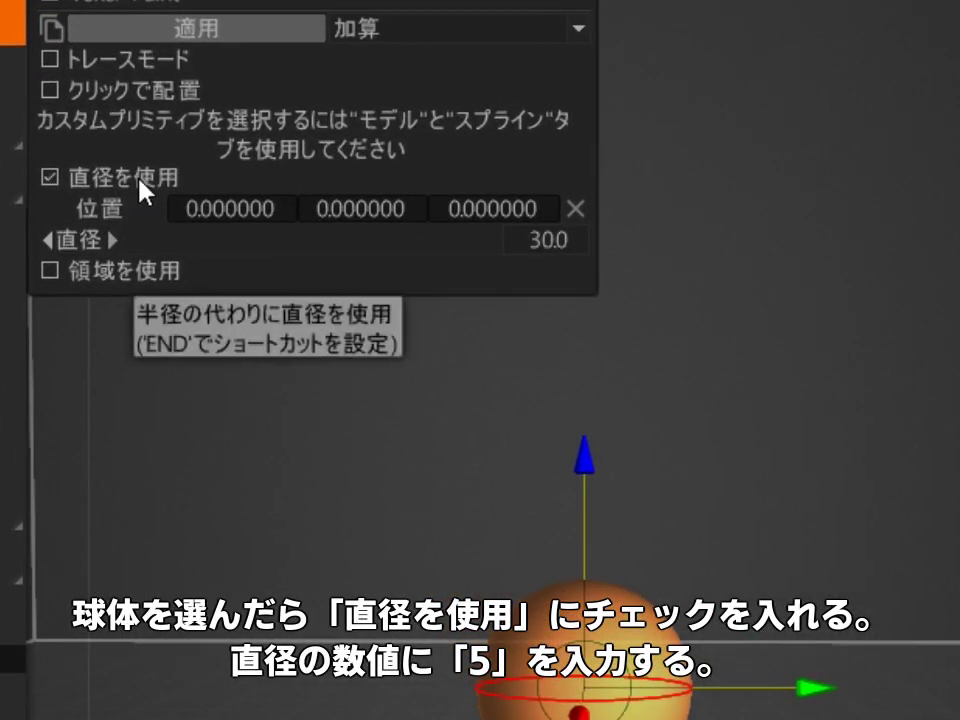
left_click(555, 240)
type("5")
key("Return")
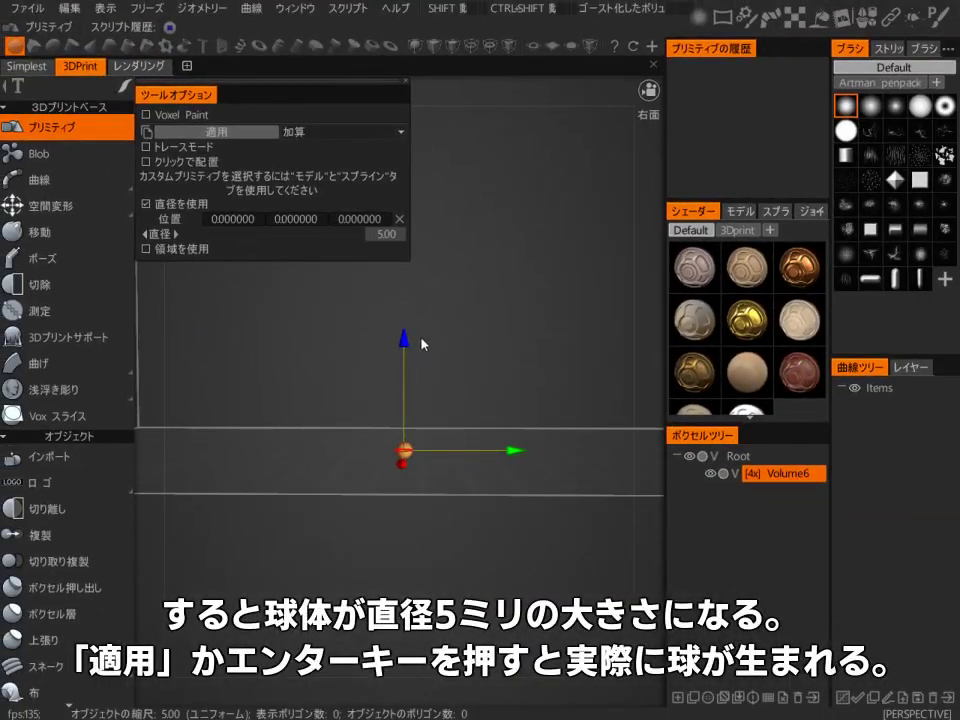
mouse_move(421, 344)
left_mouse_down()
mouse_move(435, 324)
mouse_move(408, 334)
left_mouse_up()
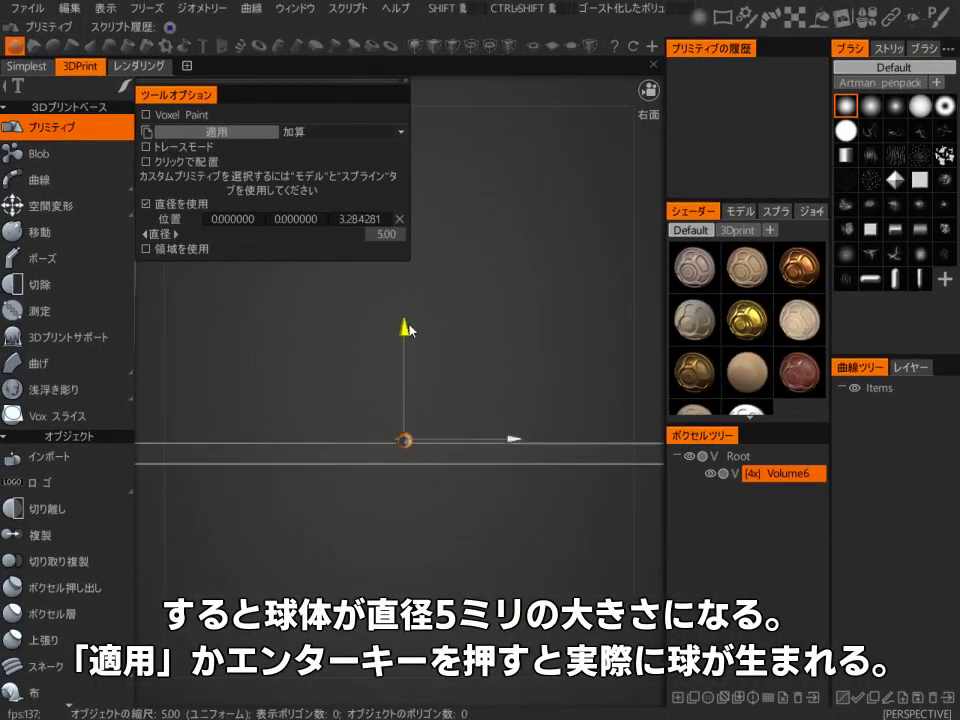
left_click(250, 133)
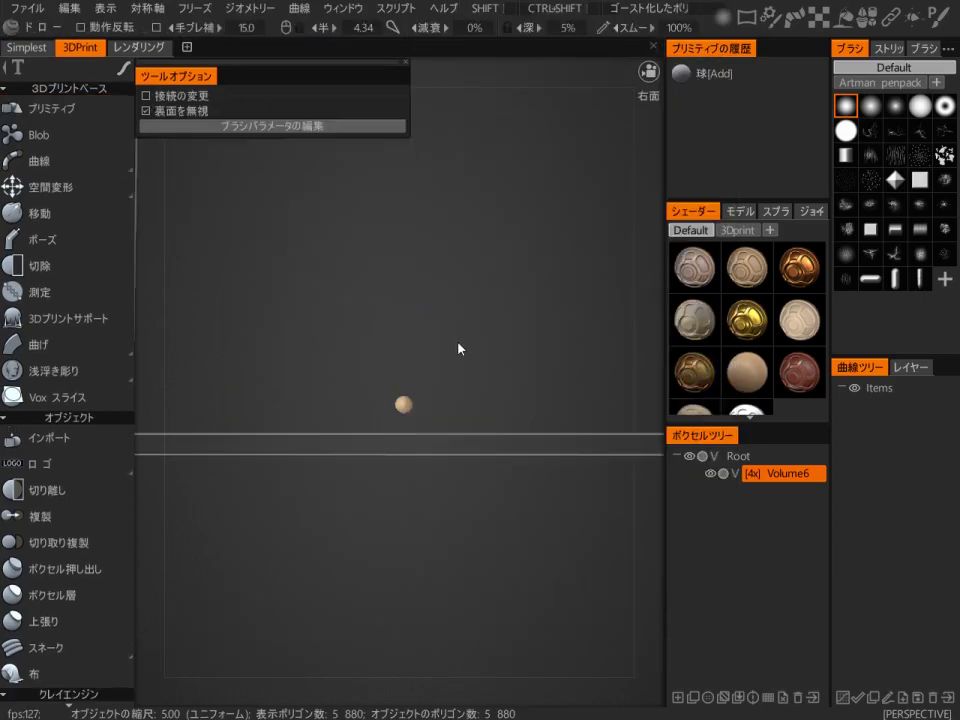
Apply the light cream clay shader to the sphere
mouse_move(461, 347)
left_mouse_down("alt")
mouse_move(493, 291)
mouse_move(461, 285)
mouse_move(487, 241)
left_mouse_up("alt")
right_click_drag(484, 236, 469, 246, "alt")
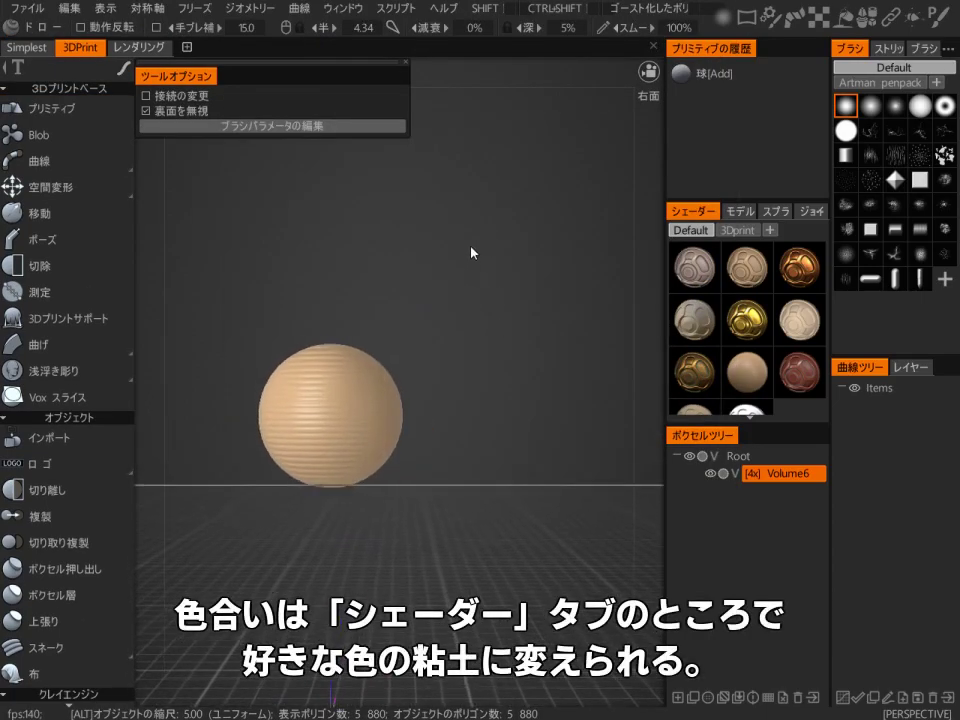
left_click_drag(469, 246, 467, 313, "alt")
middle_click_drag(467, 313, 544, 262, "alt")
left_click(795, 316)
Load the side-view photo IMG_3094.JPG from the Honehone folder as the X-axis reference image
left_click_drag(463, 340, 462, 243, "alt")
right_click_drag(462, 243, 433, 313, "alt")
middle_click_drag(433, 313, 420, 326, "alt")
right_click_drag(459, 256, 450, 283, "alt")
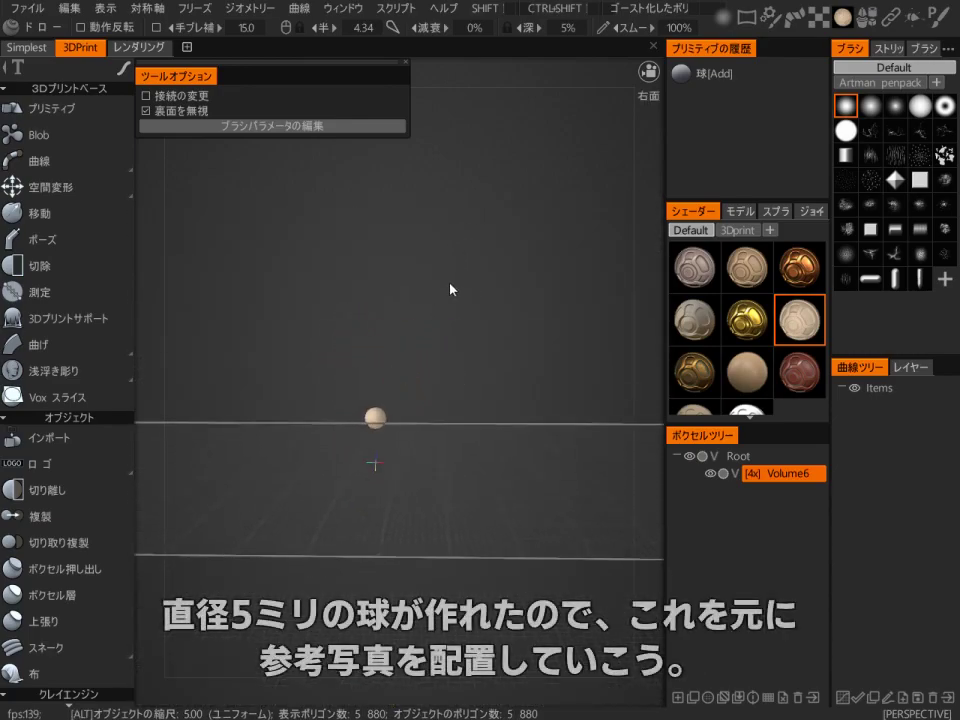
mouse_move(585, 80)
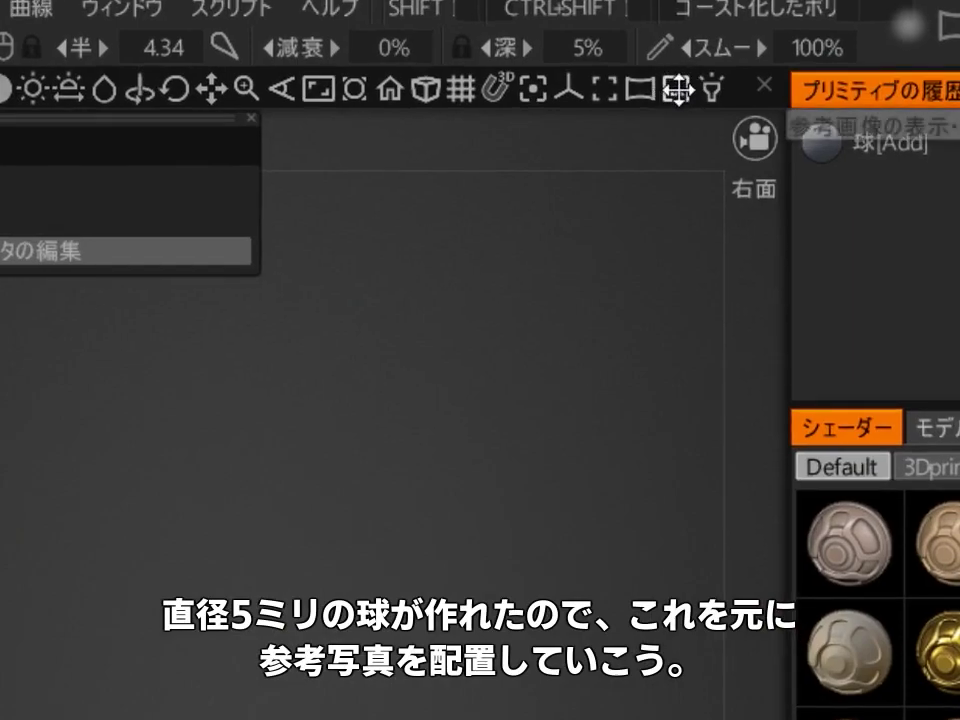
left_click(677, 91)
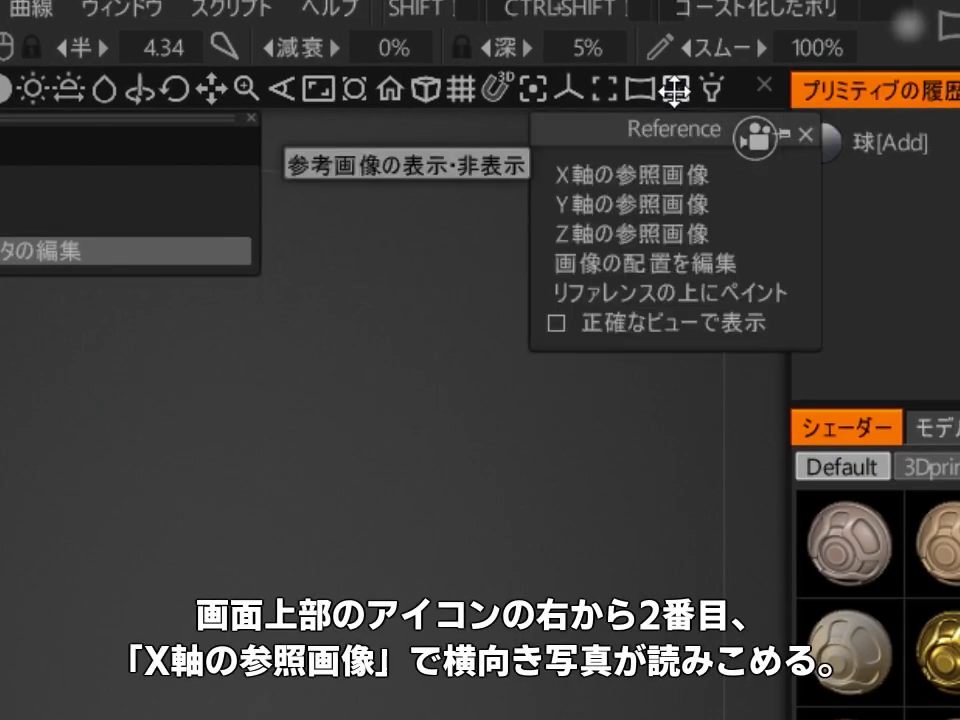
left_click(667, 182)
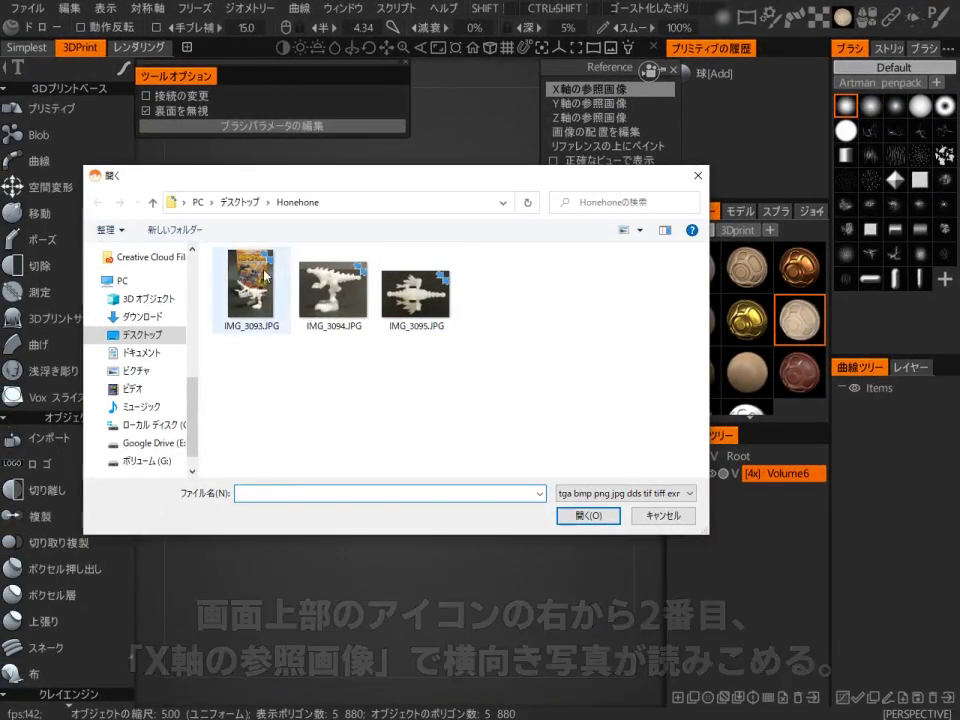
double_click(340, 295)
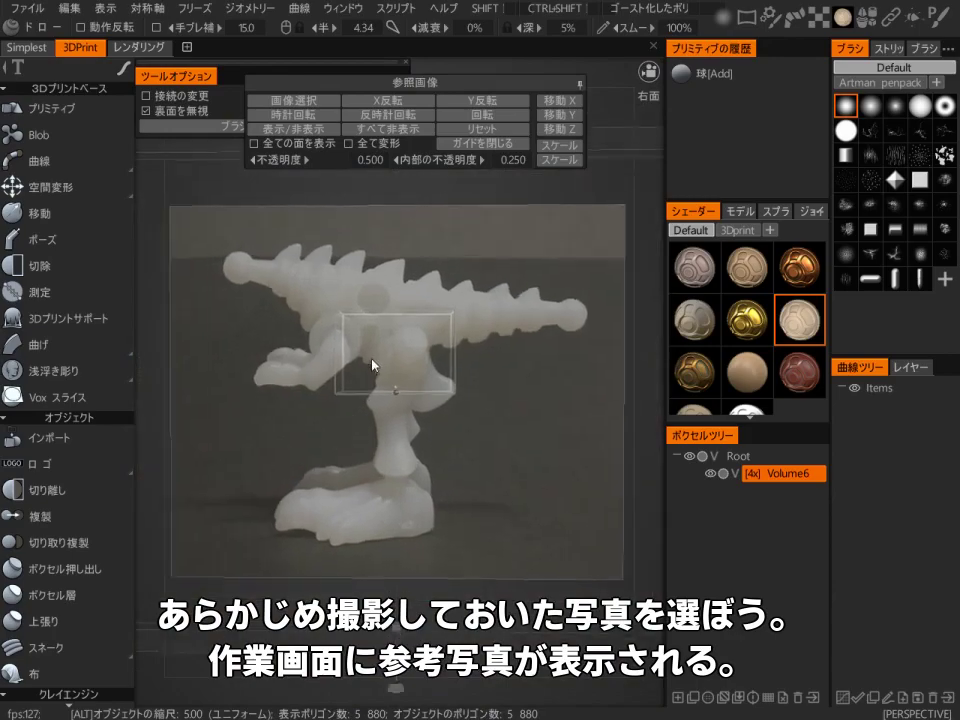
right_click_drag(372, 366, 356, 436)
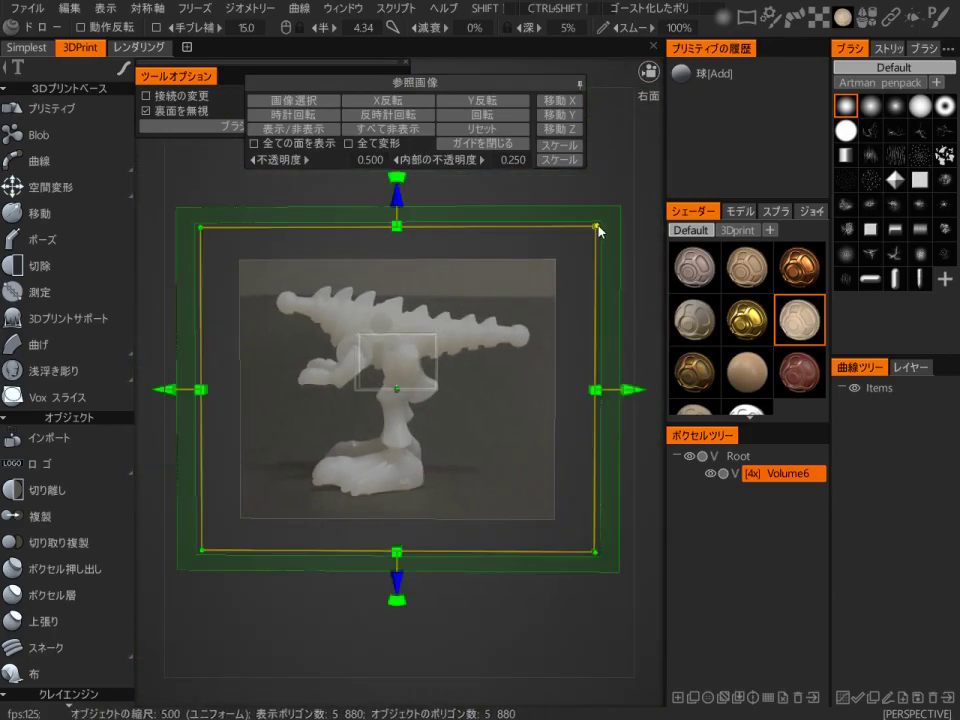
Scale and move the side-view reference photo so the dinosaur's head-end ball joint lies over the 5 mm sphere
left_click_drag(577, 241, 454, 383)
right_click_drag(454, 383, 400, 400)
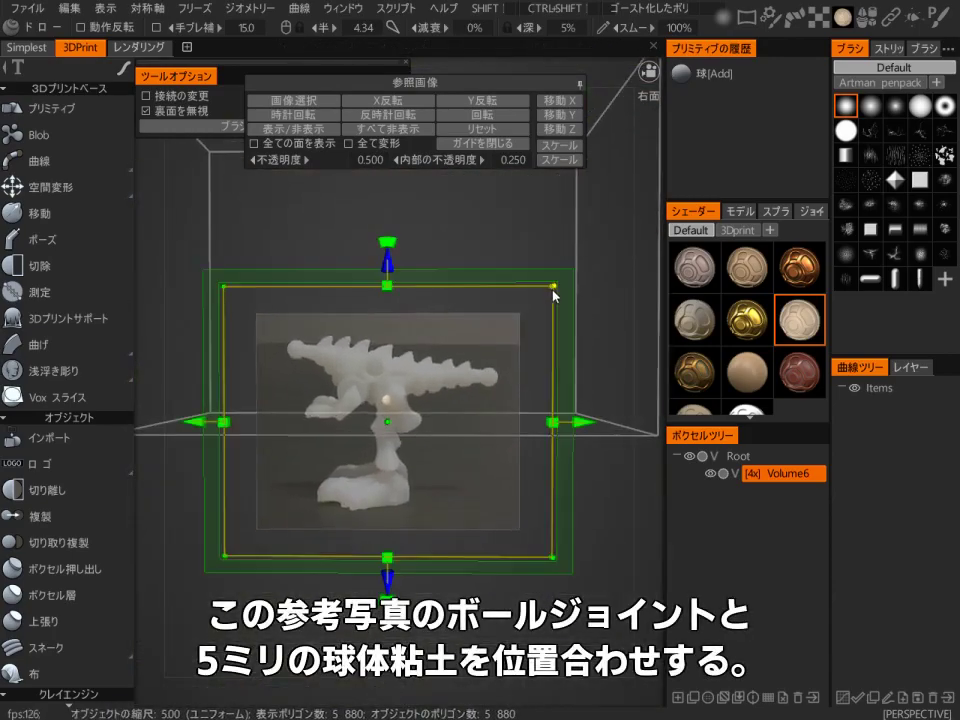
left_click_drag(553, 291, 444, 374)
right_click_drag(444, 378, 647, 386)
left_click_drag(458, 386, 581, 328)
left_click_drag(436, 359, 459, 381)
scroll(416, 368, "up", 5)
scroll(429, 379, "down", 3)
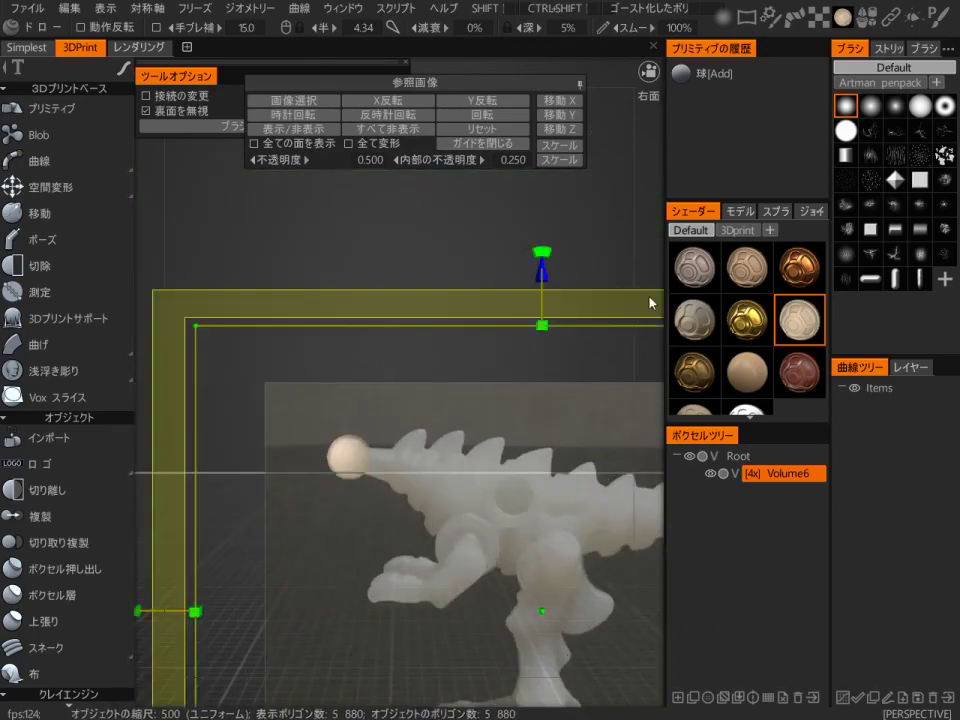
Fine-tune the reference photo's size and position so its ball joint matches the sphere's outline
middle_click_drag(598, 258, 603, 204)
scroll(603, 200, "down", 2)
left_click_drag(242, 295, 232, 287)
left_click_drag(180, 525, 183, 529)
mouse_move(568, 227)
right_mouse_down("alt")
mouse_move(542, 294)
mouse_move(566, 250)
right_mouse_up("alt")
middle_click_drag(567, 270, 546, 256, "alt")
right_click_drag(546, 256, 552, 243, "alt")
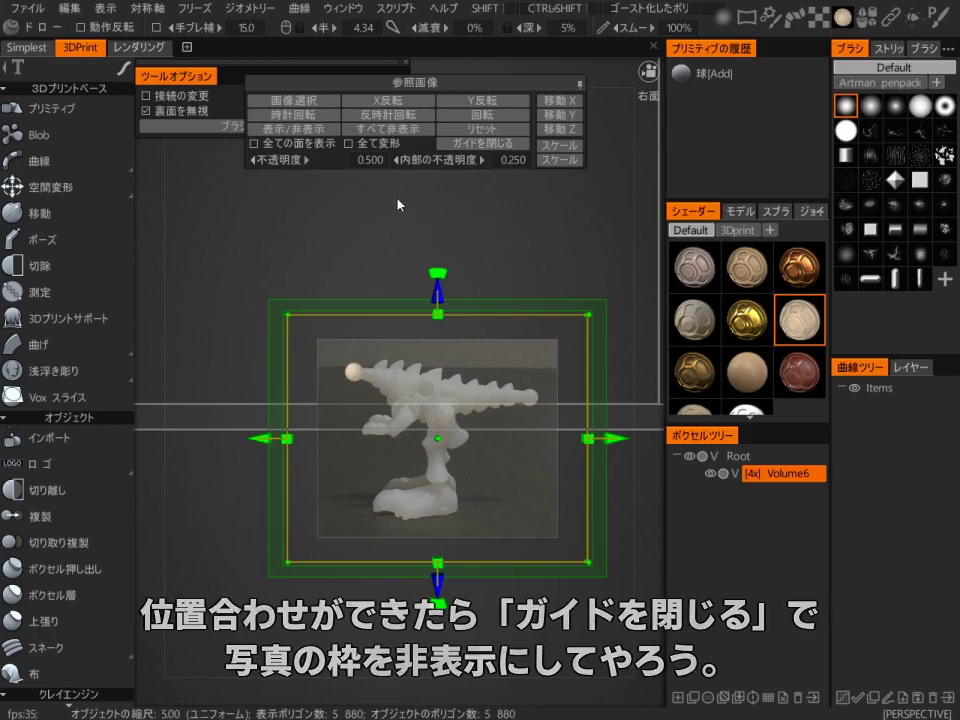
Hide the reference photo's adjustment frame and check the sphere against the photographed ball joint up close
left_click(474, 144)
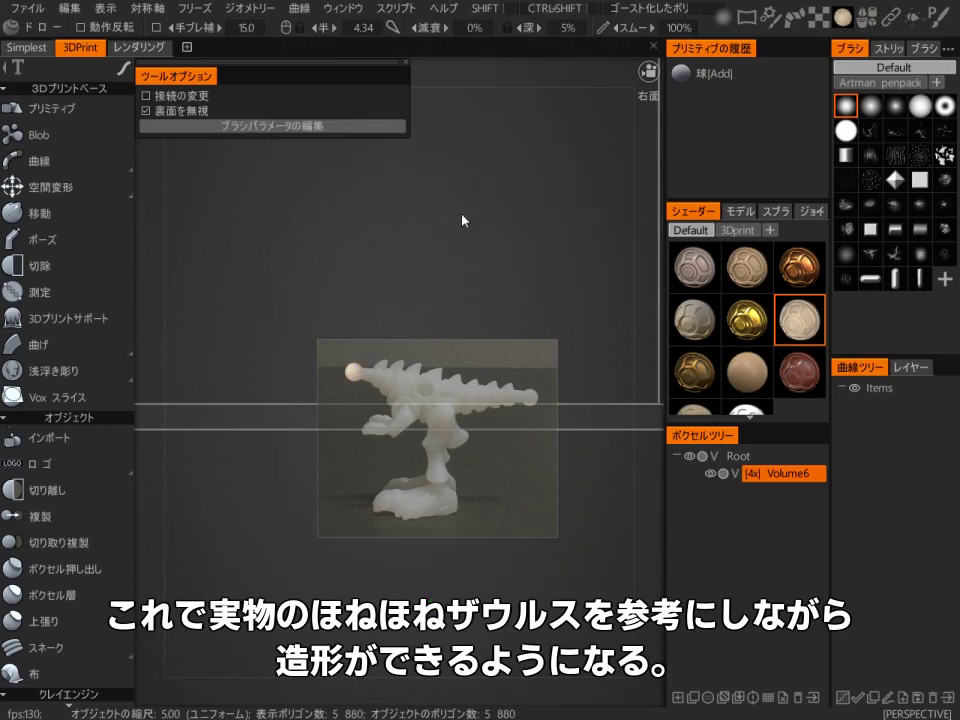
left_click_drag(463, 214, 504, 283, "alt")
right_click_drag(504, 283, 491, 253, "alt")
middle_click_drag(491, 253, 445, 300, "alt")
left_click_drag(445, 300, 486, 257, "alt")
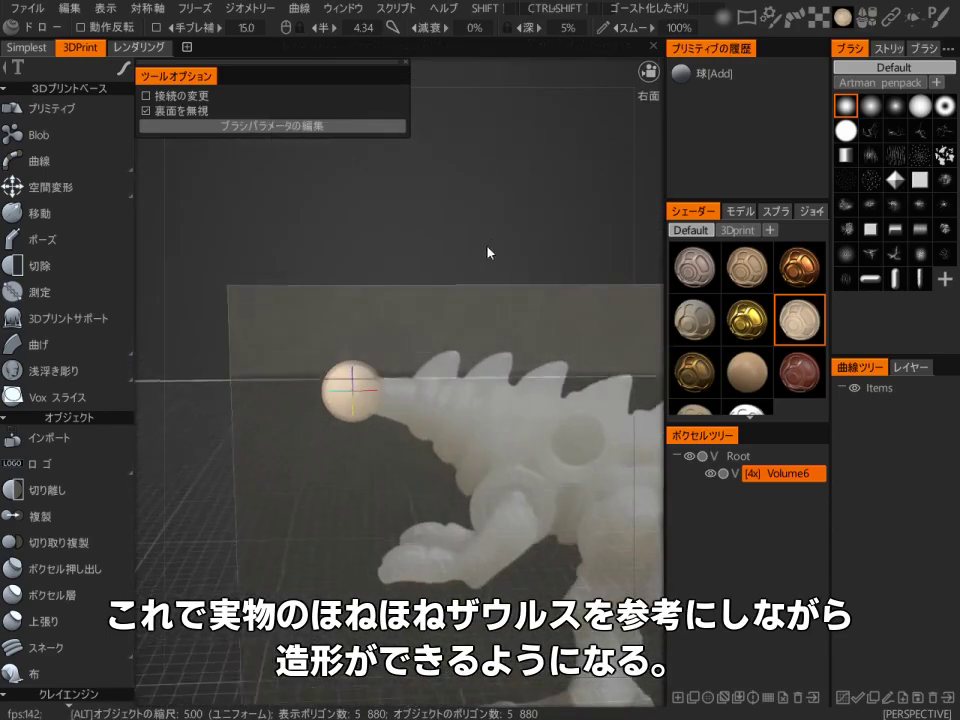
Reopen the reference image placement, lower the opacity to 0.275 and the inner opacity to 0, and hide the frame again
mouse_move(610, 49)
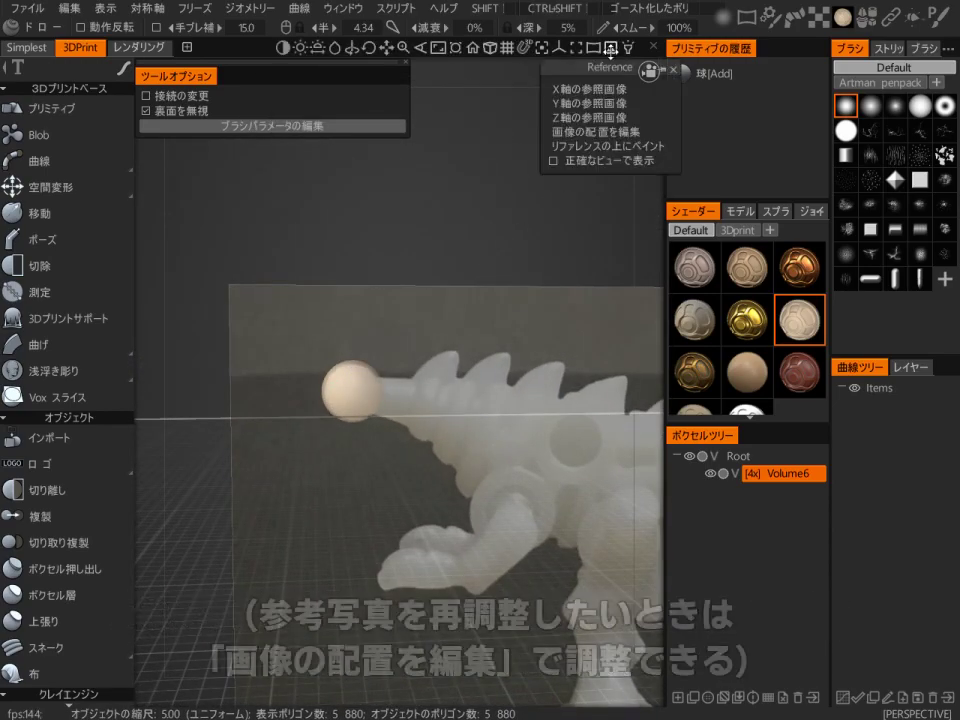
left_click(610, 133)
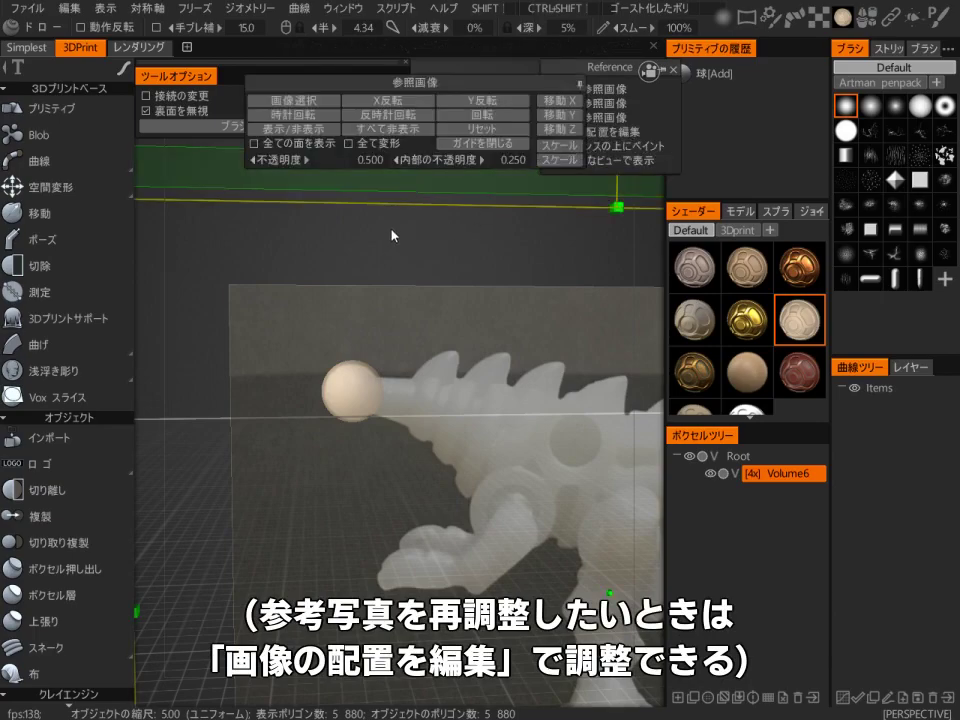
left_click_drag(322, 159, 268, 159)
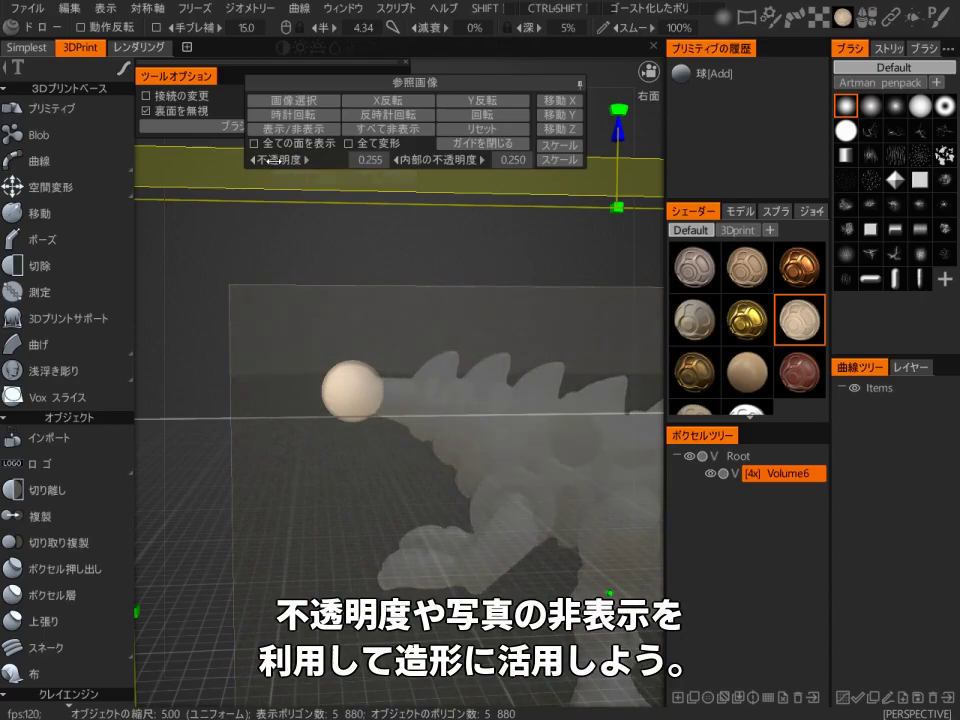
left_click_drag(447, 158, 412, 177)
scroll(407, 257, "down", 6)
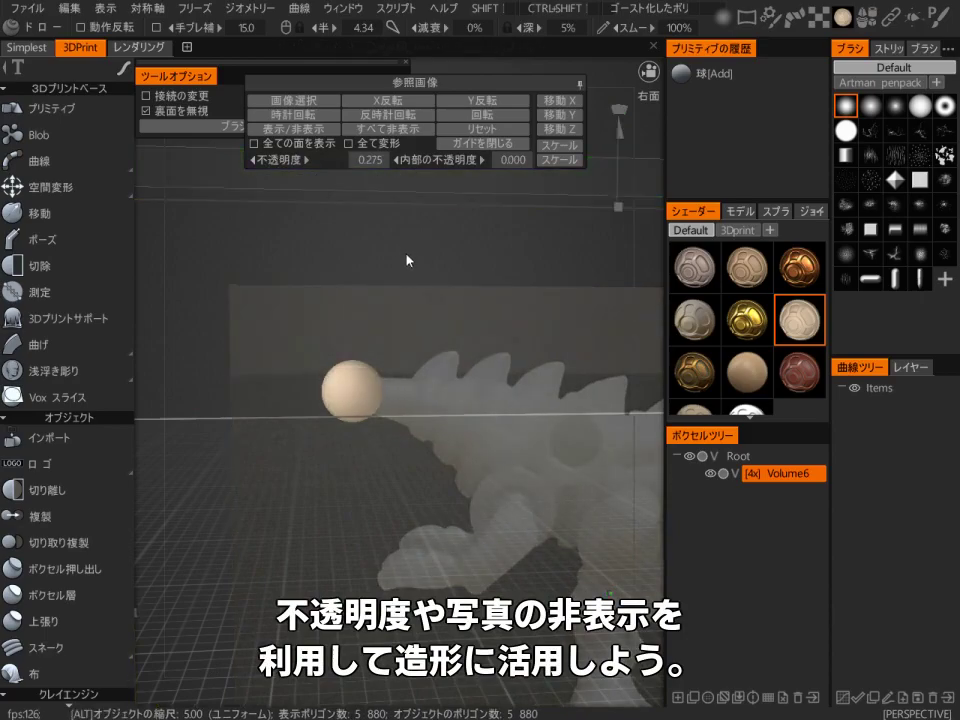
left_click(480, 148)
left_click_drag(476, 180, 484, 257, "alt")
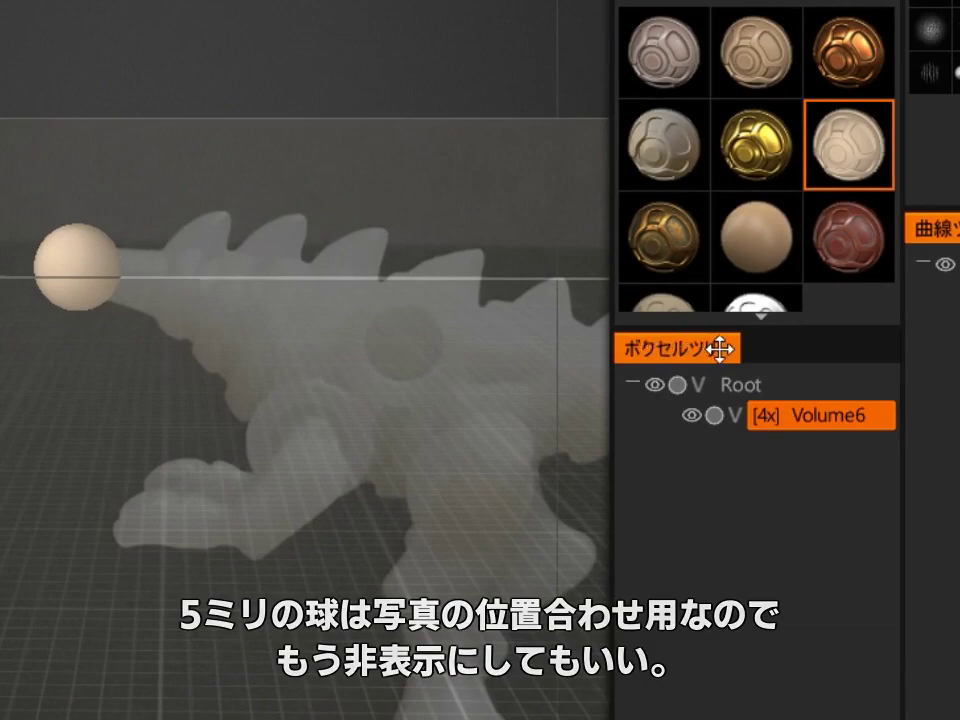
Hide the 5 mm sphere's volume and add a new empty volume for a separate part, keeping the new one active
left_click(693, 428)
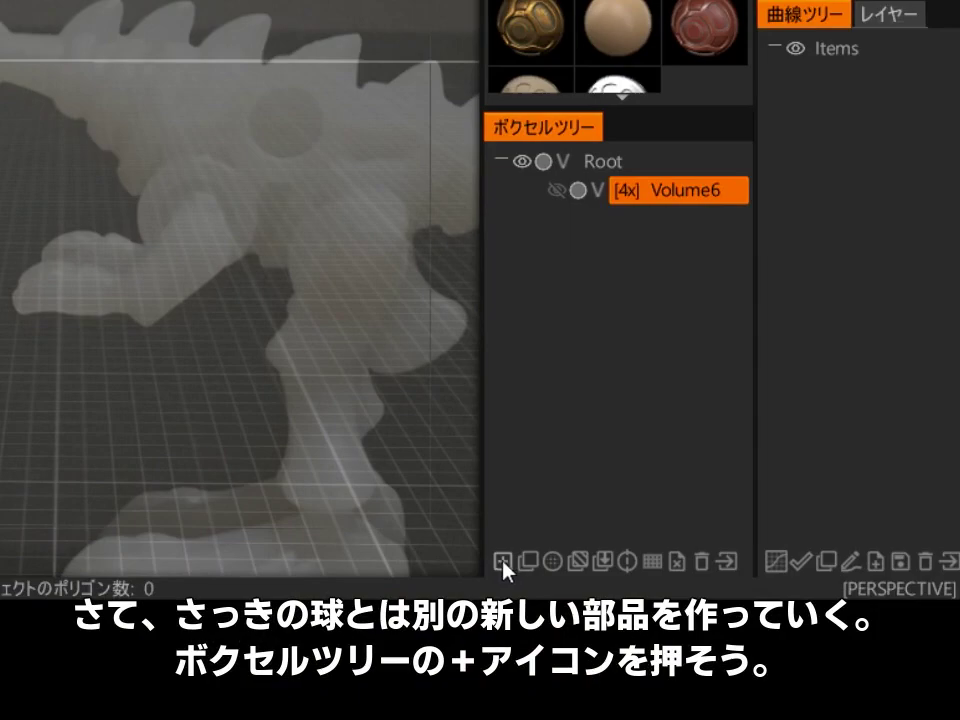
left_click(503, 561)
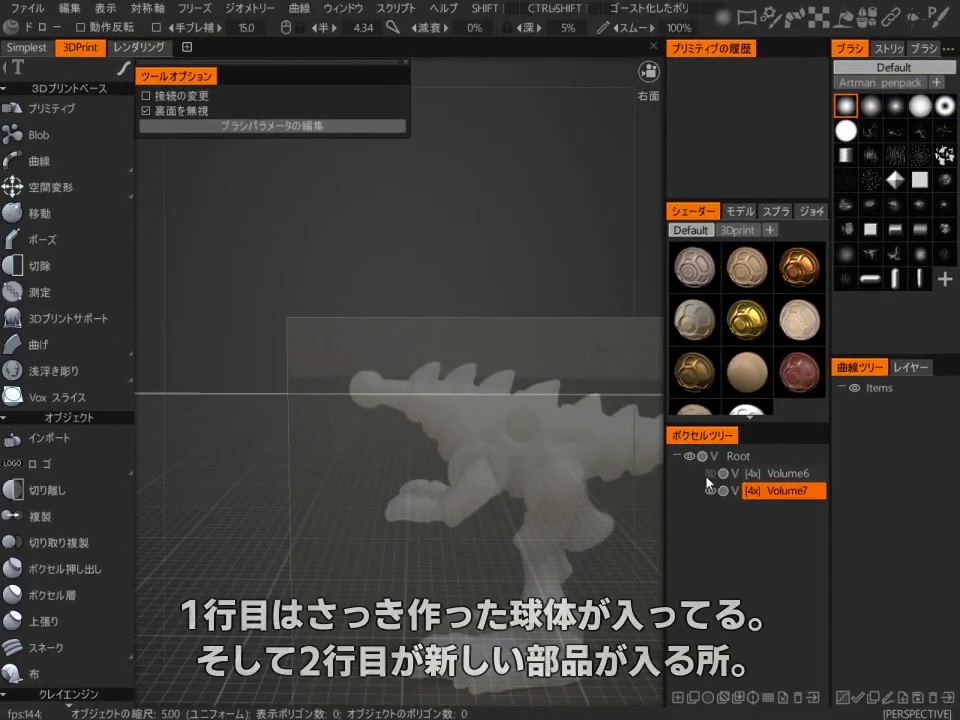
left_click(557, 190)
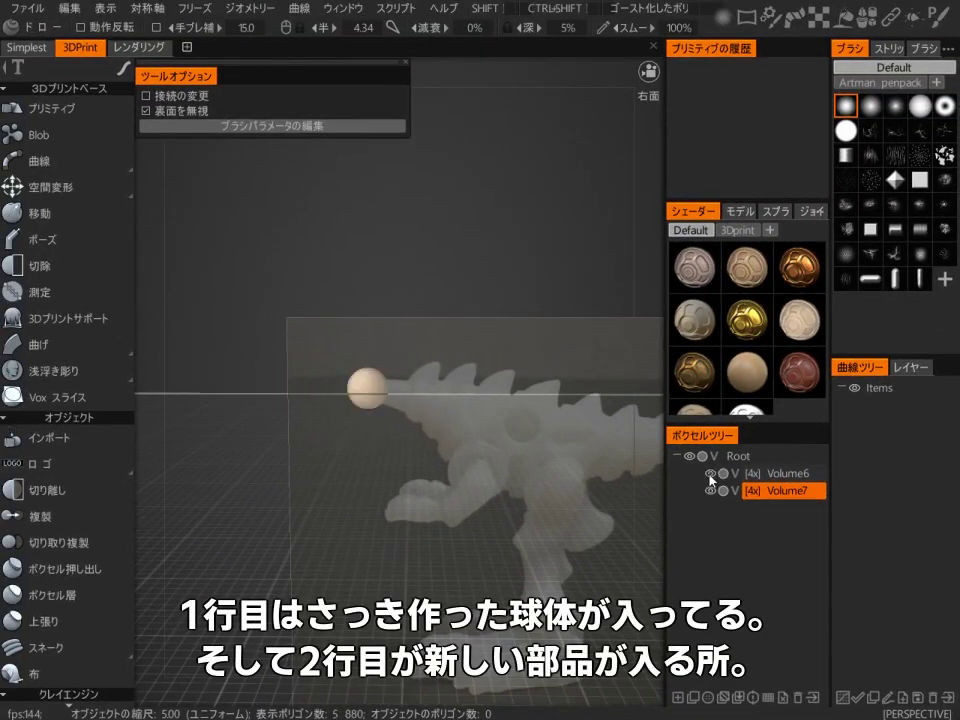
left_click(767, 493)
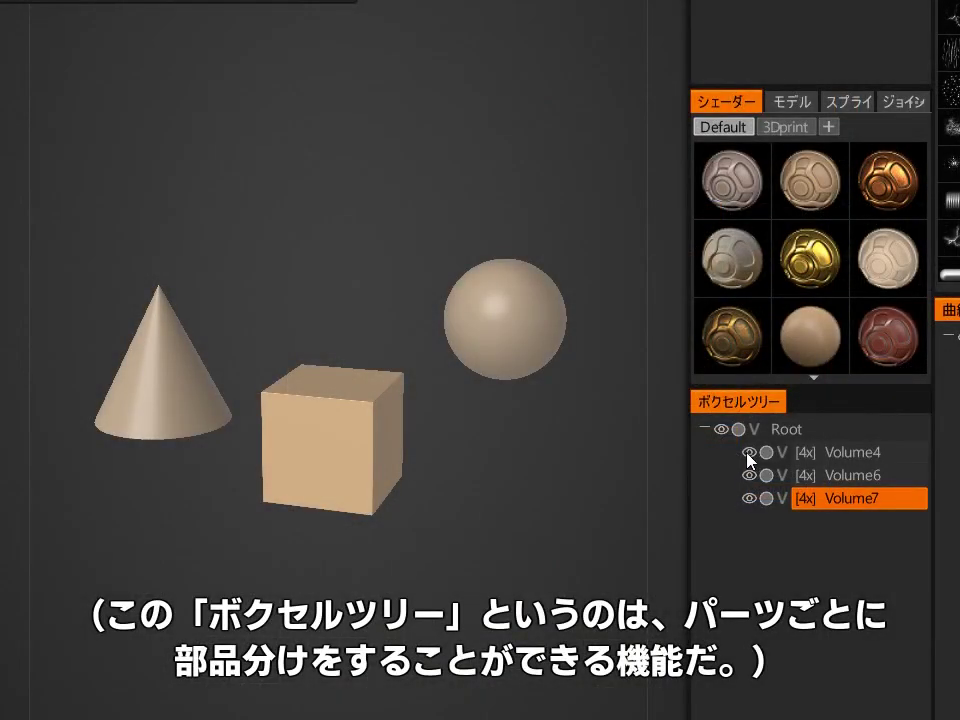
Toggle the cube, sphere and cone volumes off and on one at a time to see which part each holds
left_click(748, 453)
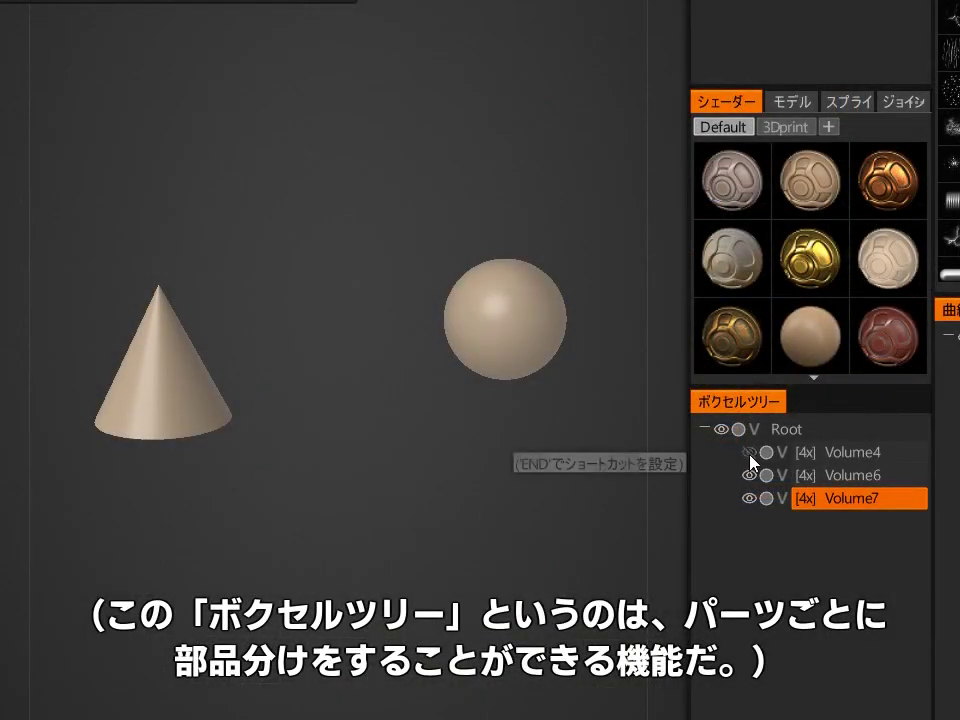
left_click(749, 455)
left_click(750, 476)
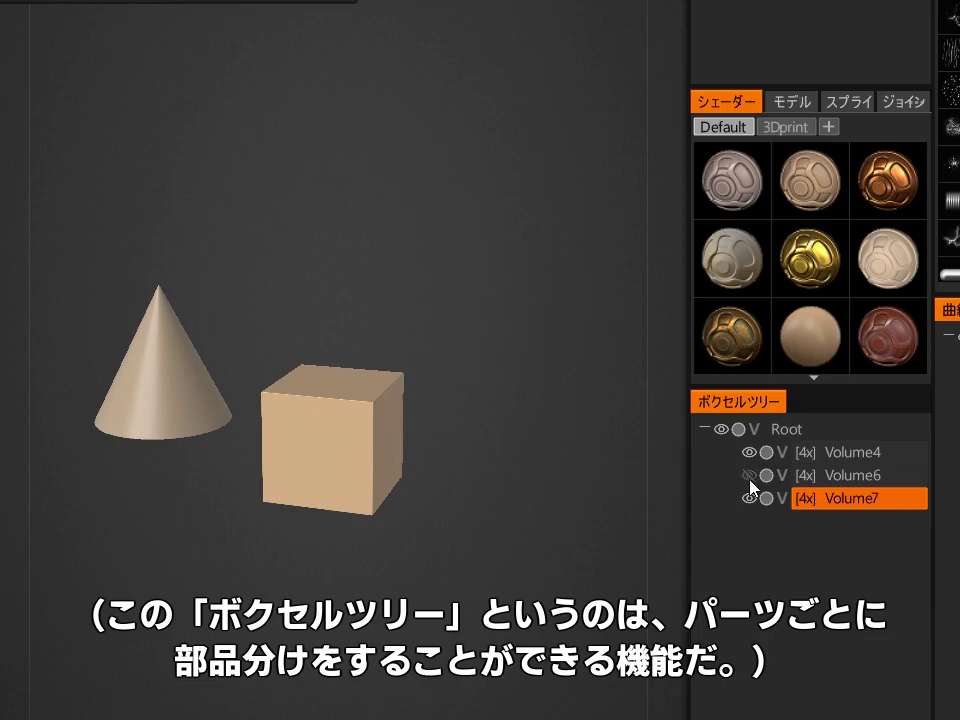
left_click(750, 476)
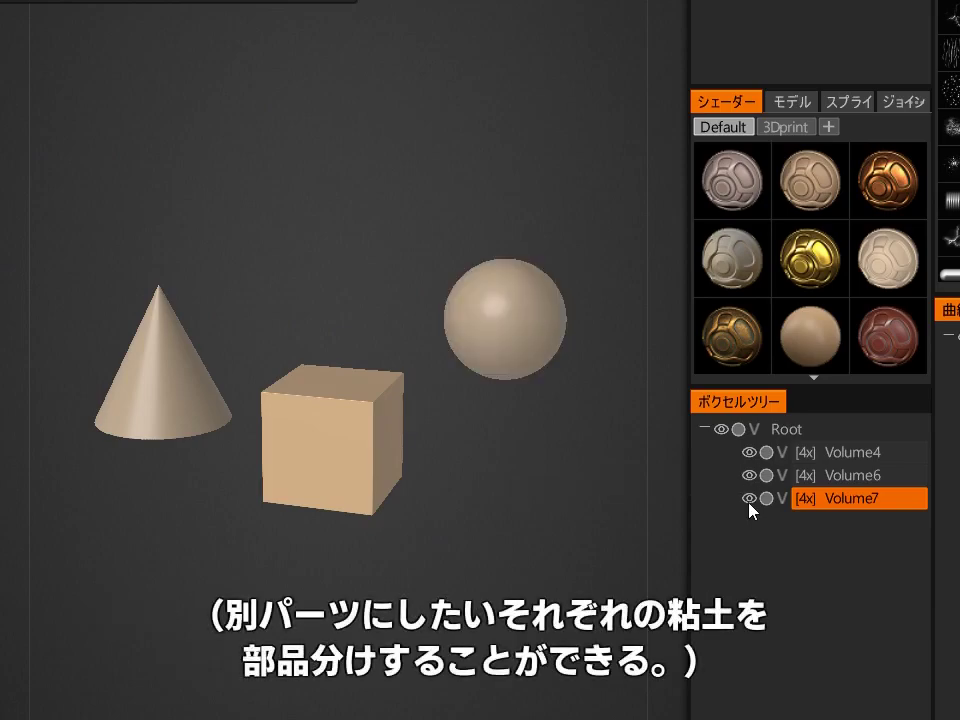
left_click(750, 500)
left_click(751, 499)
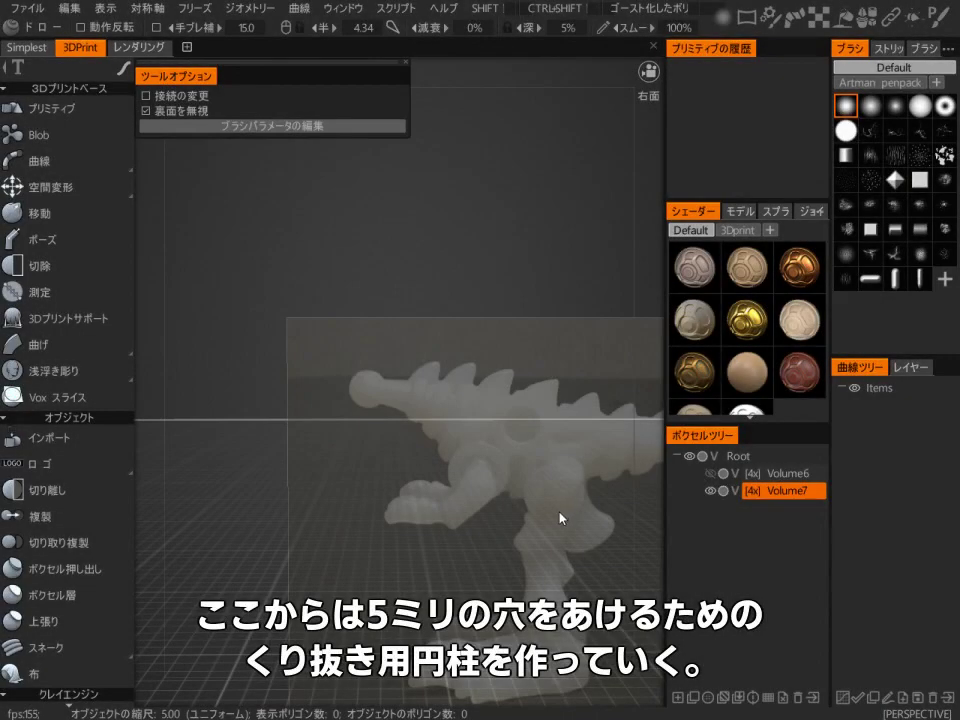
Start a cylinder primitive in the new volume with a 5 mm diameter and a 7 mm height
key("space")
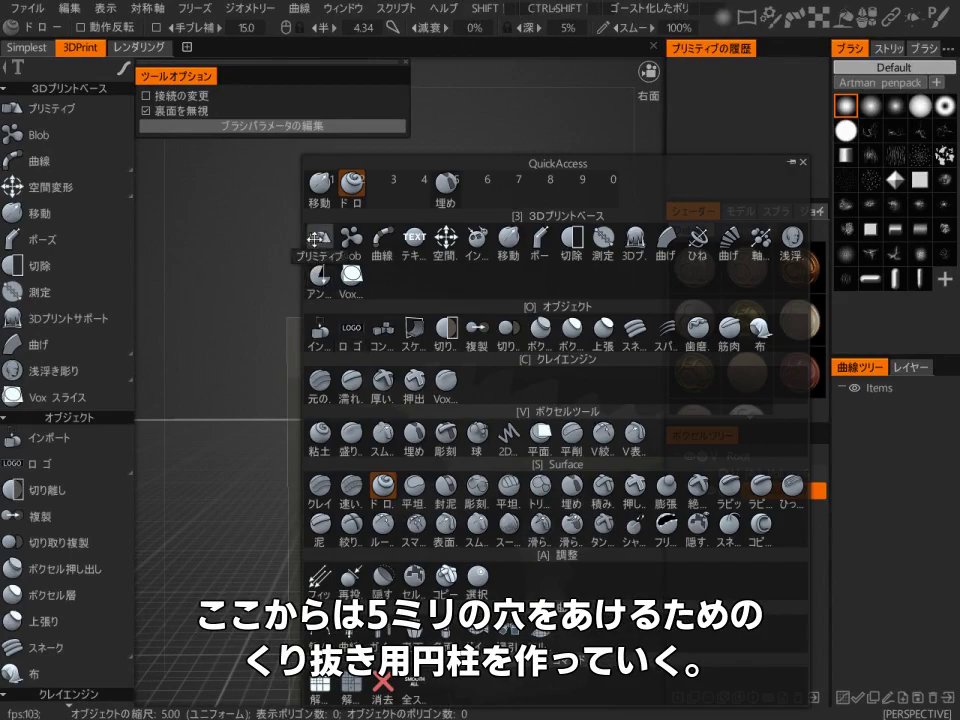
left_click(318, 238)
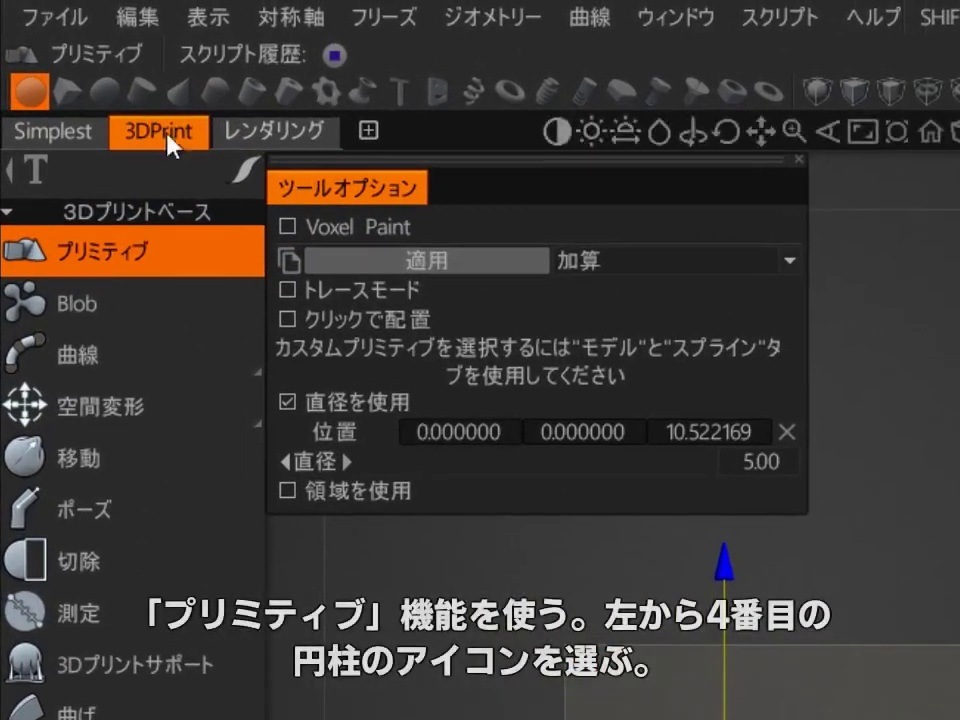
left_click(143, 97)
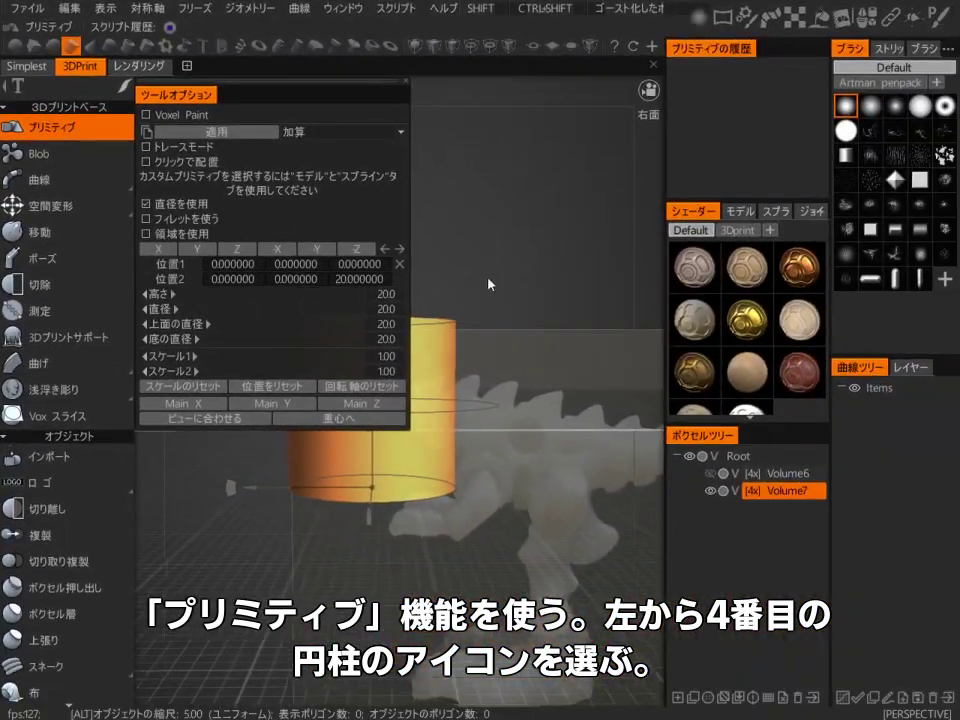
middle_click_drag(488, 284, 610, 262)
left_click_drag(610, 262, 558, 252)
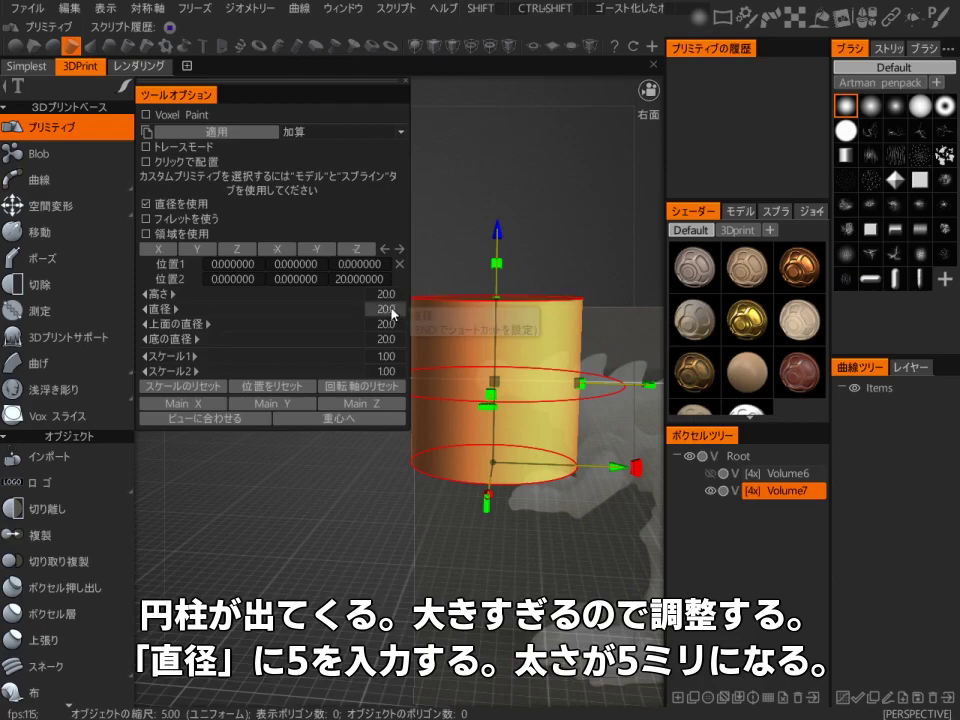
key("Return")
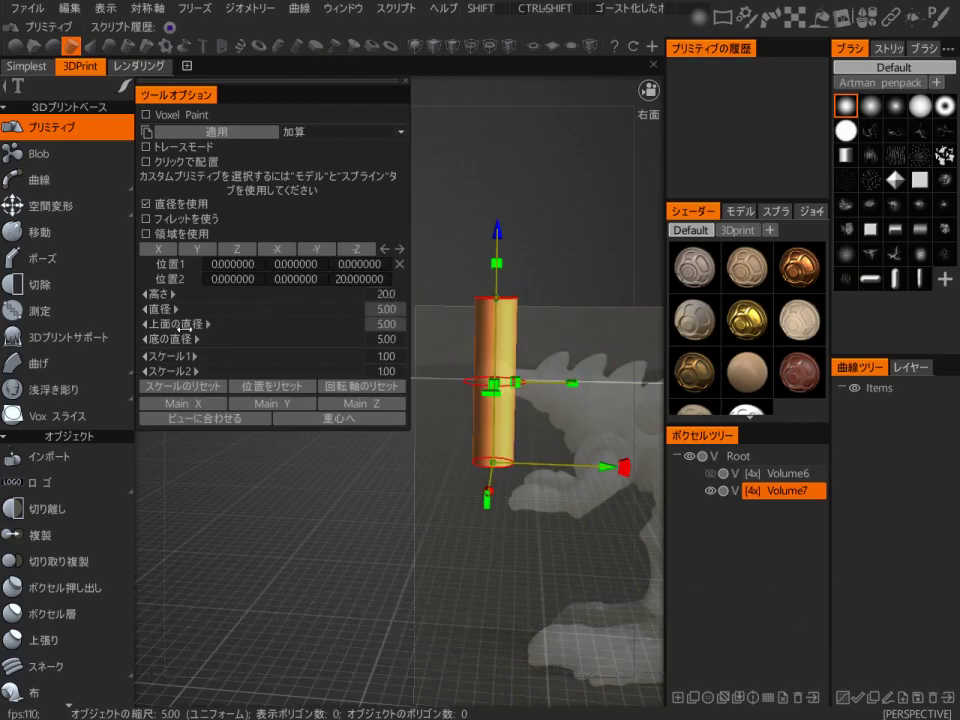
left_click_drag(496, 263, 514, 401)
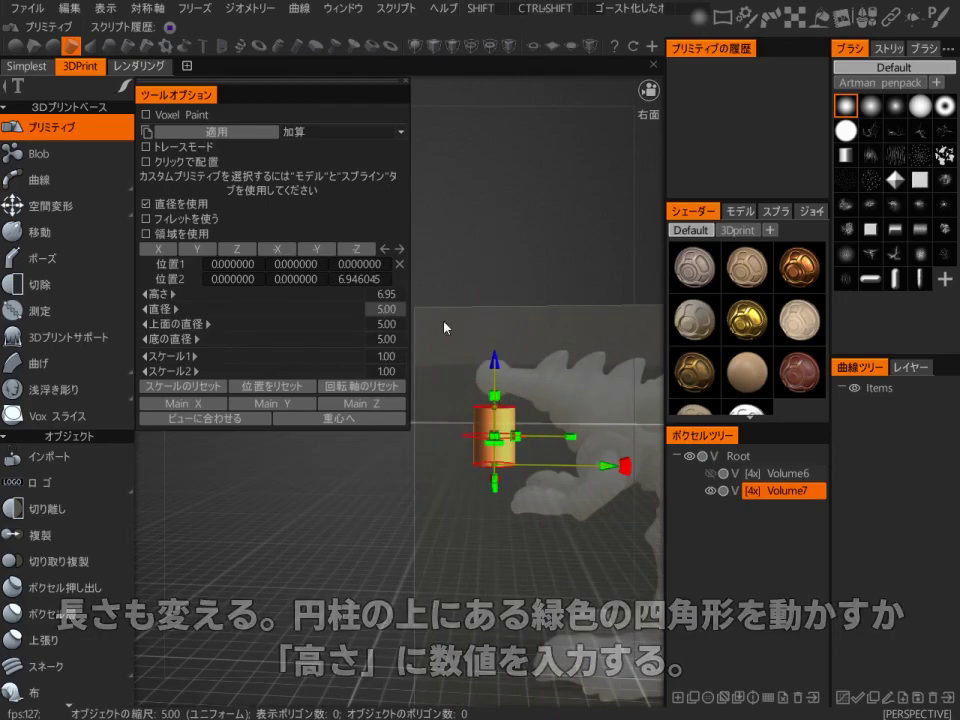
left_click(379, 297)
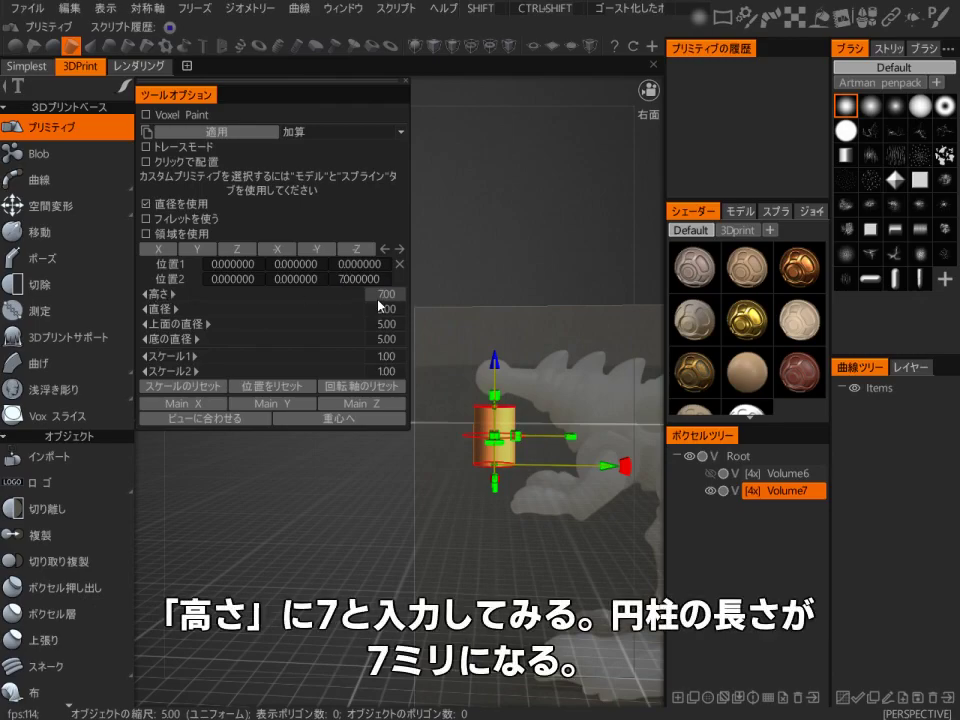
Rotate the cylinder primitive by exactly 90 degrees in the side view so it lies horizontally
middle_click_drag(567, 550, 547, 581)
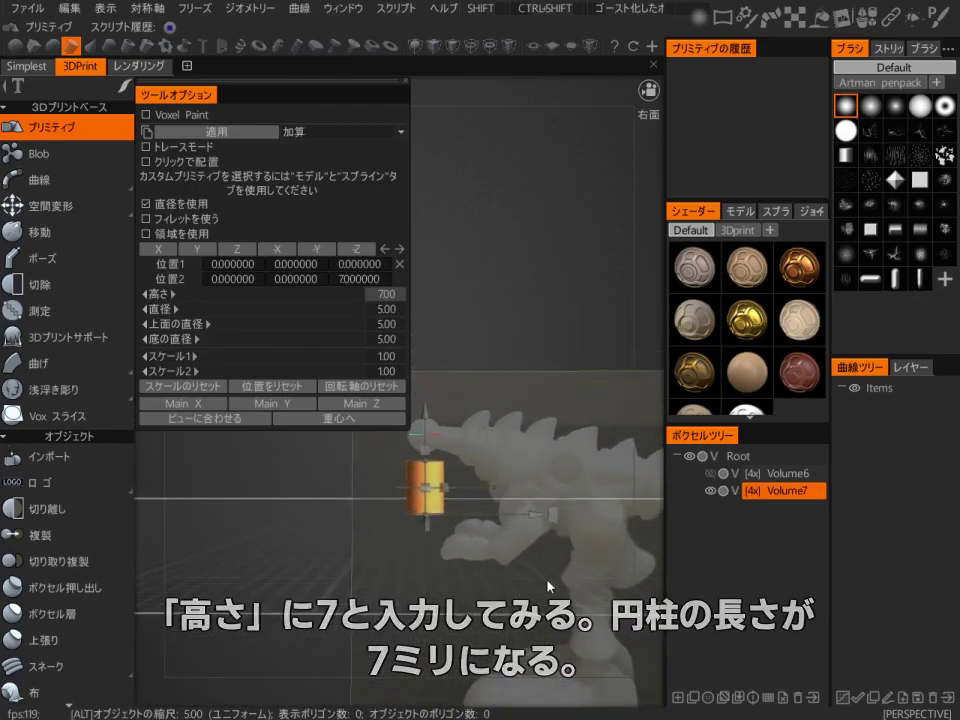
right_click_drag(547, 581, 583, 571)
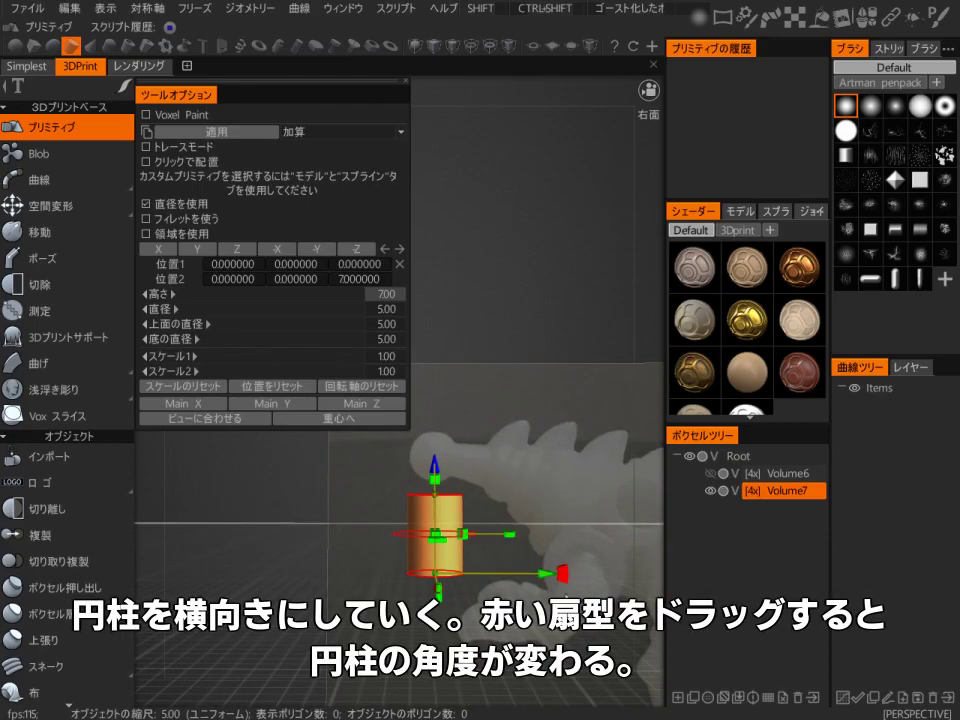
left_click_drag(566, 577, 584, 463)
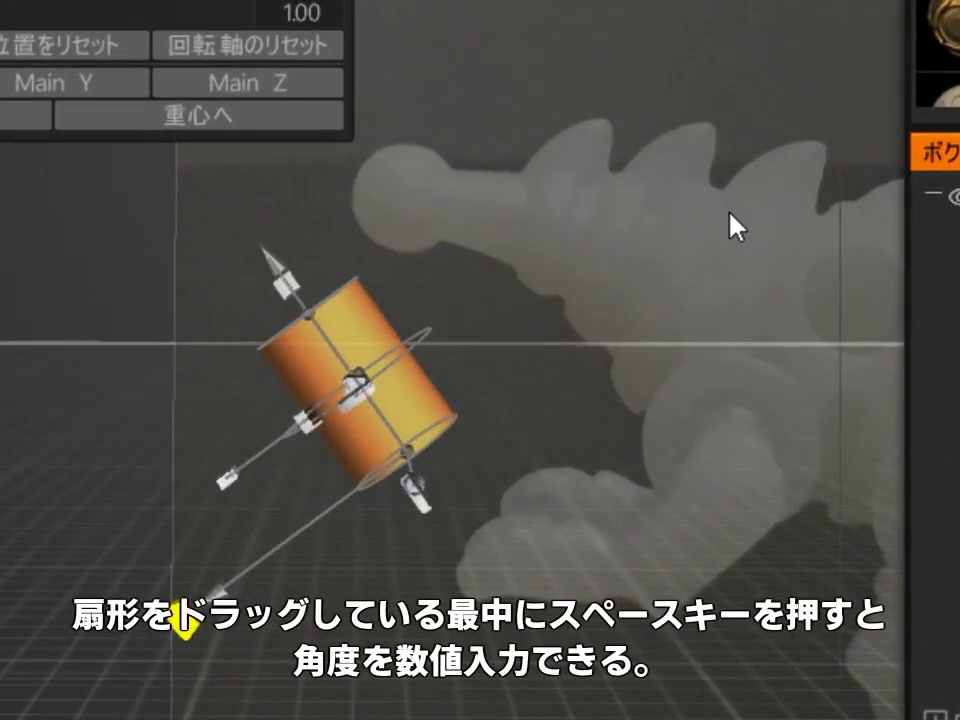
key("space")
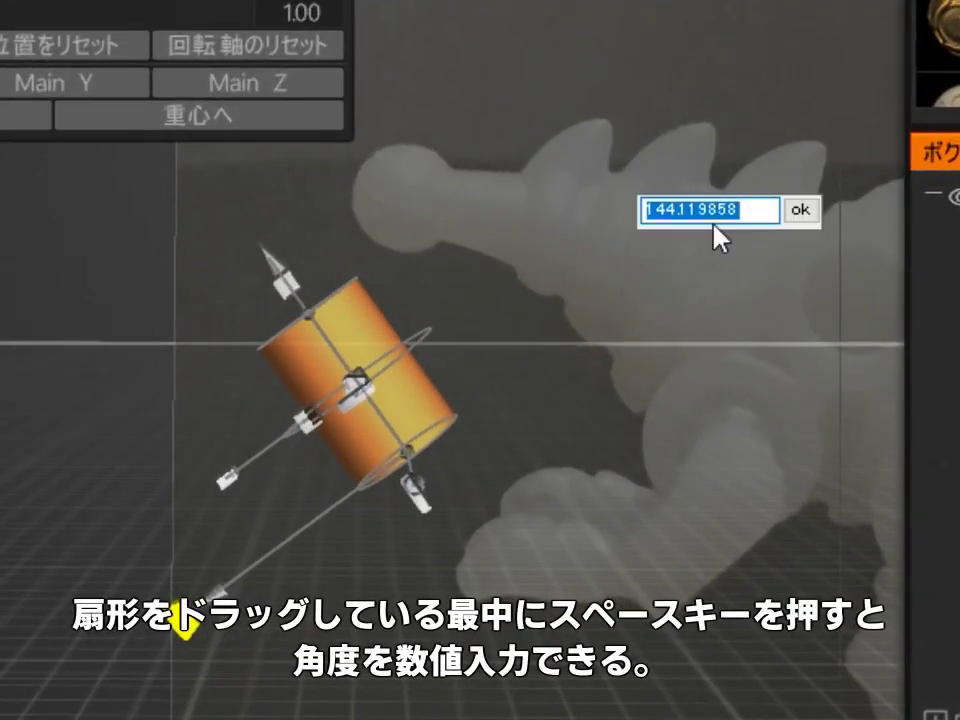
type("90")
key("Return")
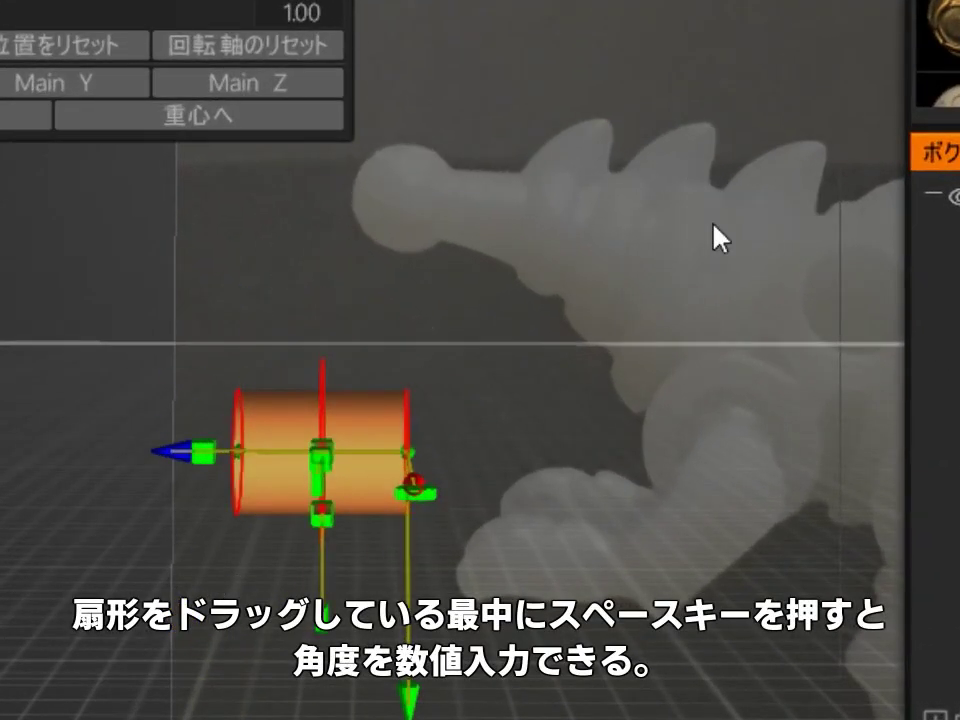
Move the horizontal cylinder up and along its axis so it covers the ball joint in the reference photo
middle_click_drag(638, 362, 610, 331)
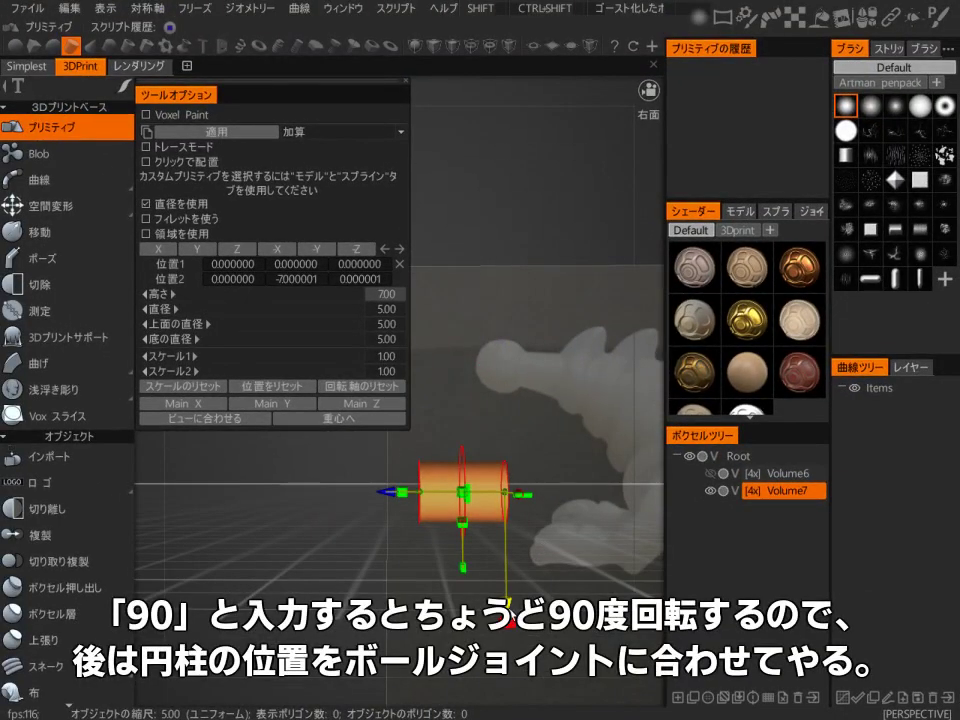
left_click_drag(530, 567, 529, 455)
left_click_drag(507, 532, 501, 498)
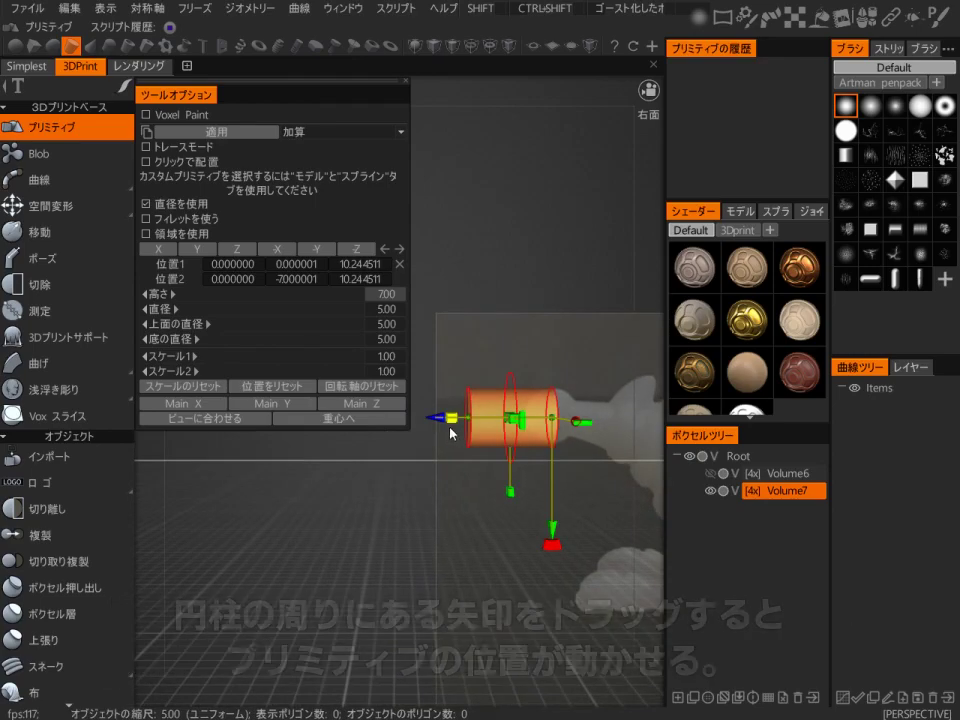
mouse_move(441, 420)
left_mouse_down()
mouse_move(468, 419)
mouse_move(460, 422)
left_mouse_up()
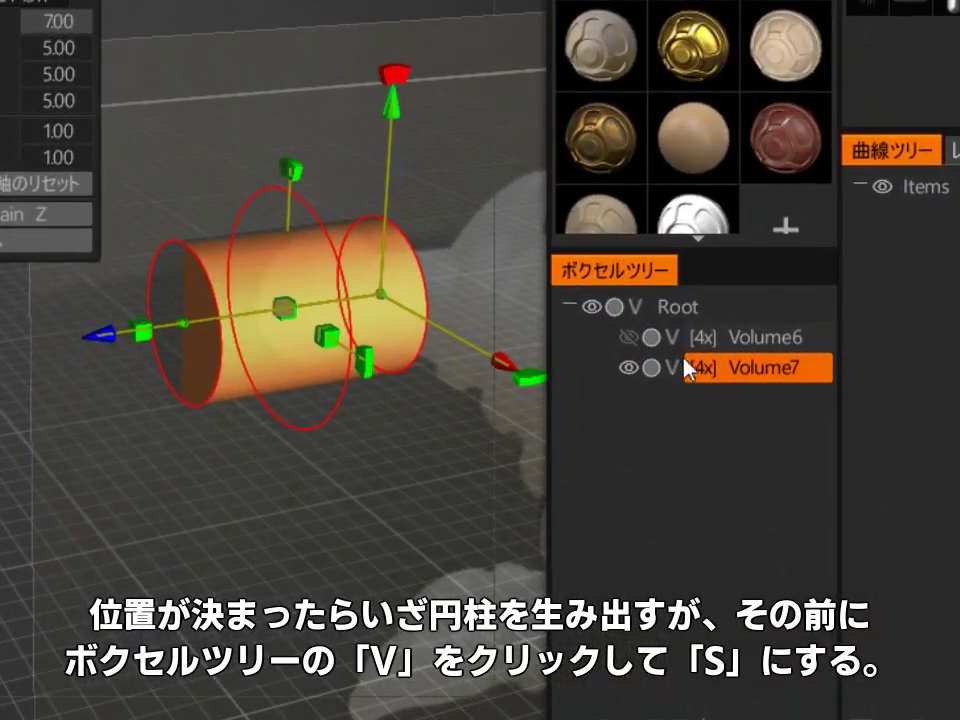
Switch the new volume from voxel to surface mode, apply the cylinder as clay, and return to the draw brush
left_click(673, 368)
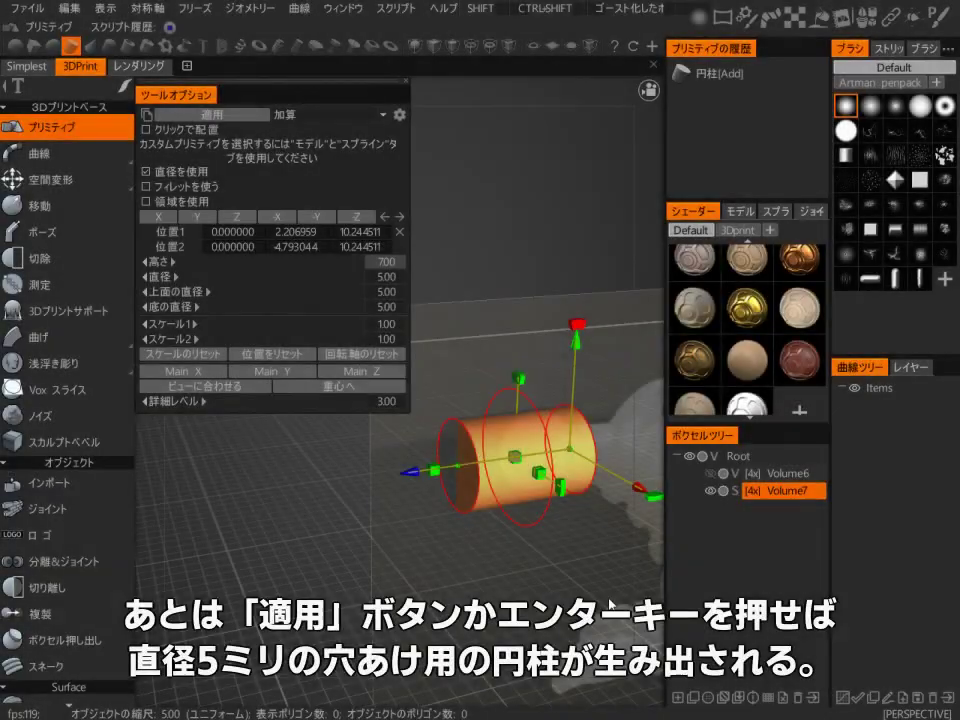
key("Return")
key("space")
key("2")
mouse_move(583, 574)
left_mouse_down("alt")
mouse_move(486, 544)
mouse_move(512, 559)
left_mouse_up("alt")
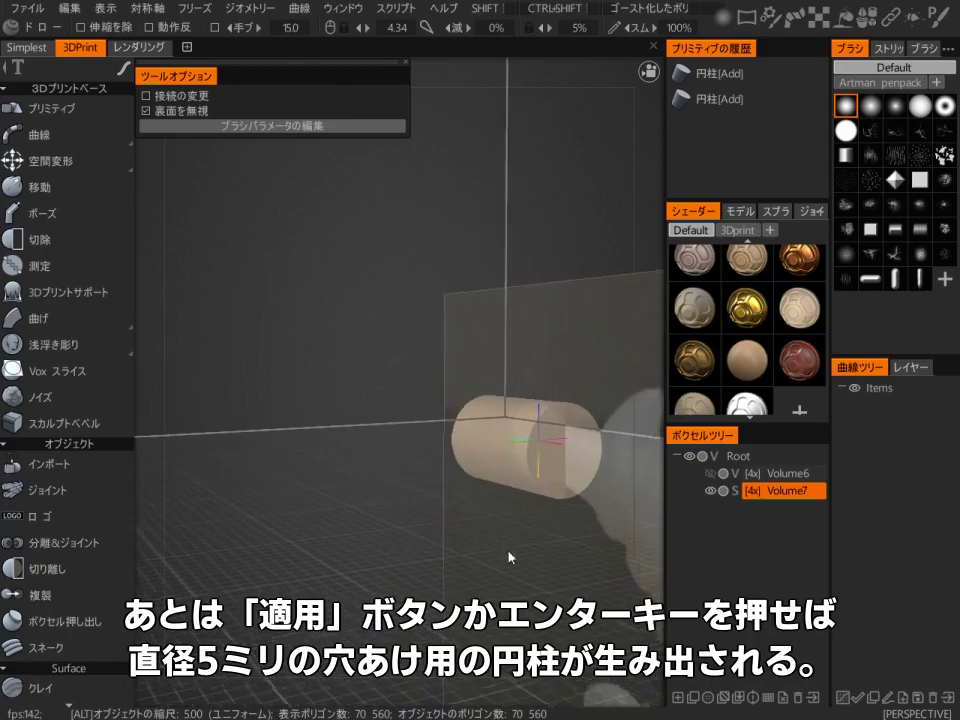
Add a new volume below the cylinder's volume in the voxel tree and hide the cylinder
right_click_drag(512, 559, 455, 508, "alt")
left_click_drag(455, 508, 582, 491, "alt")
right_click_drag(582, 491, 562, 540, "alt")
left_click_drag(562, 540, 390, 515, "alt")
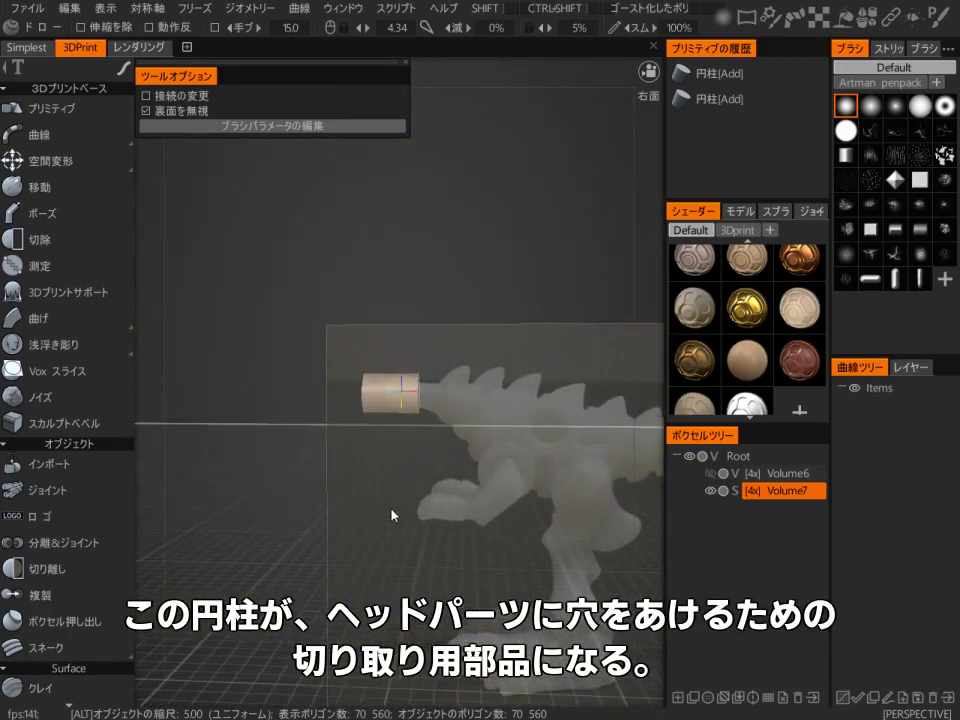
scroll(445, 512, "up", 4)
scroll(505, 448, "down", 4)
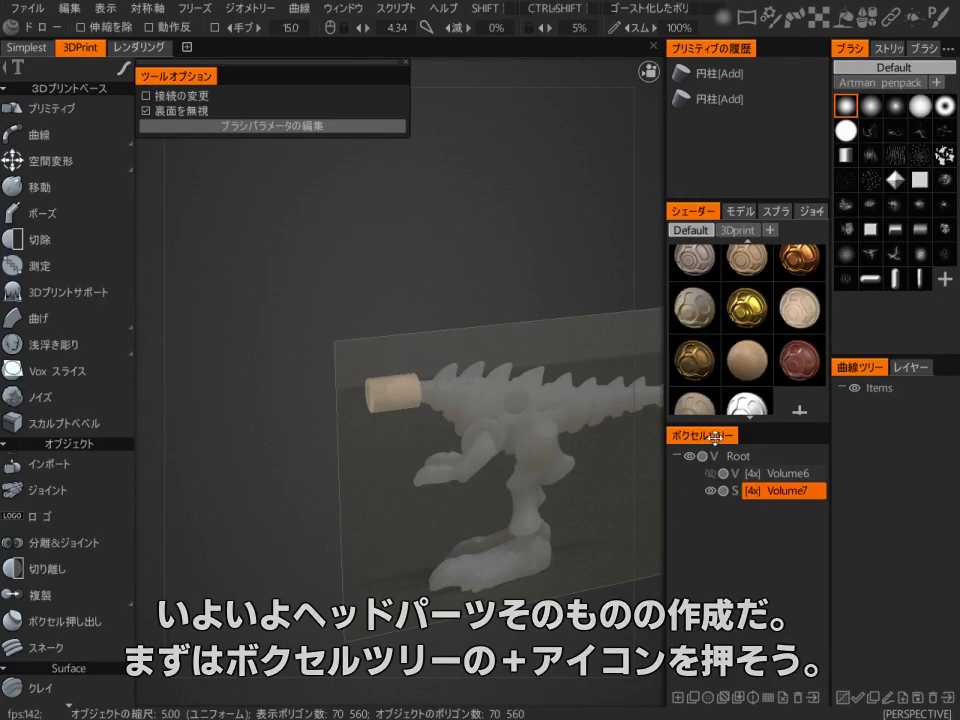
left_click(678, 698)
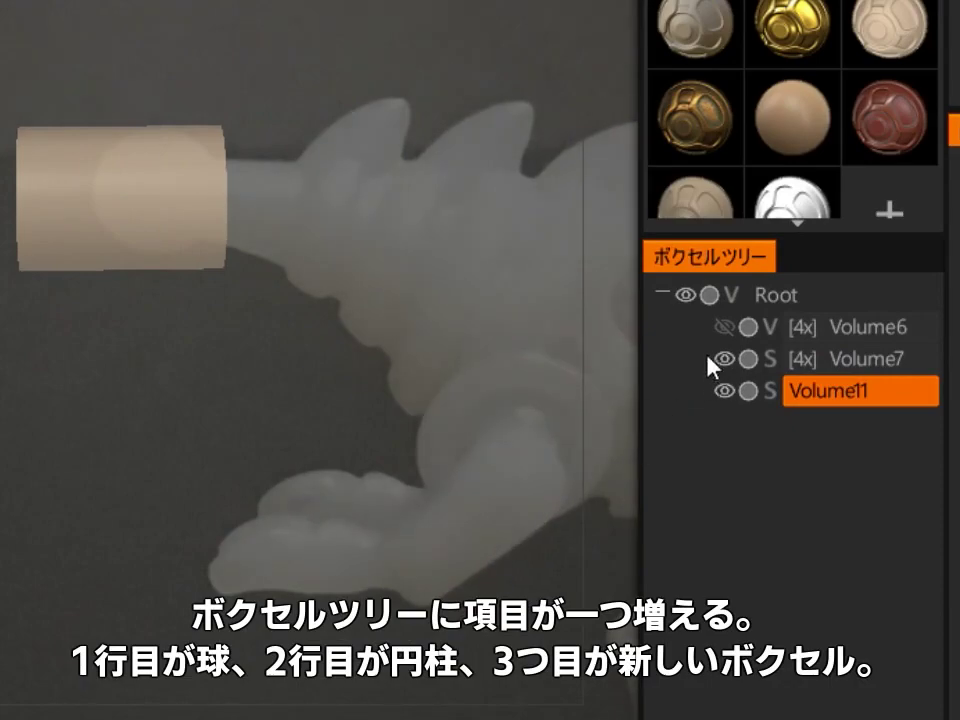
left_click(722, 360)
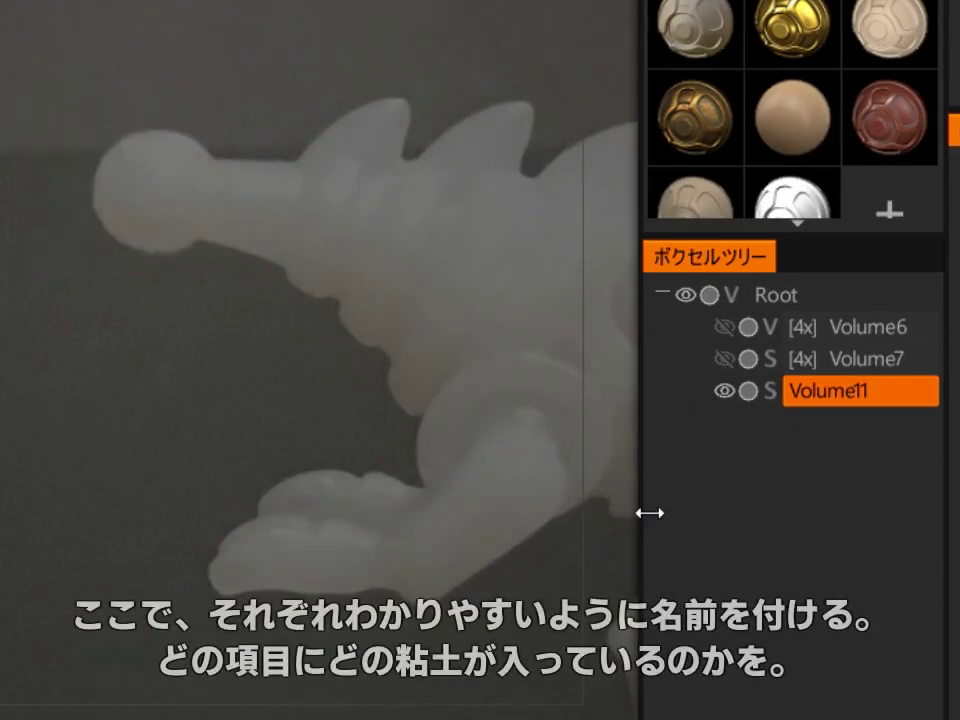
Rename the volume holding the cylinder, Volume7, as 穴用の円柱
mouse_move(869, 368)
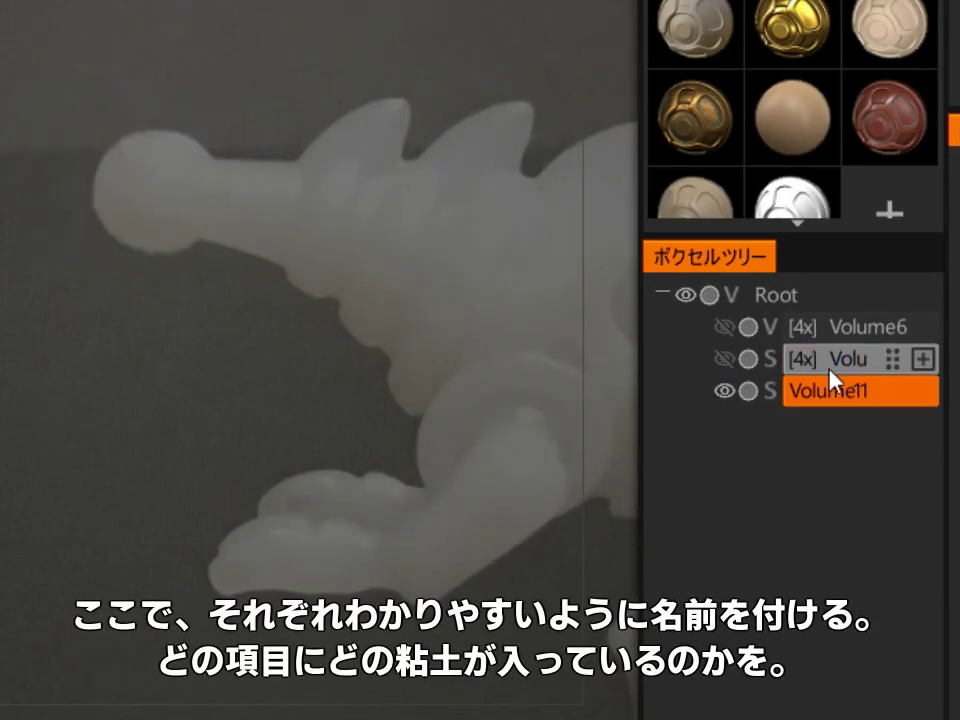
double_click(853, 366)
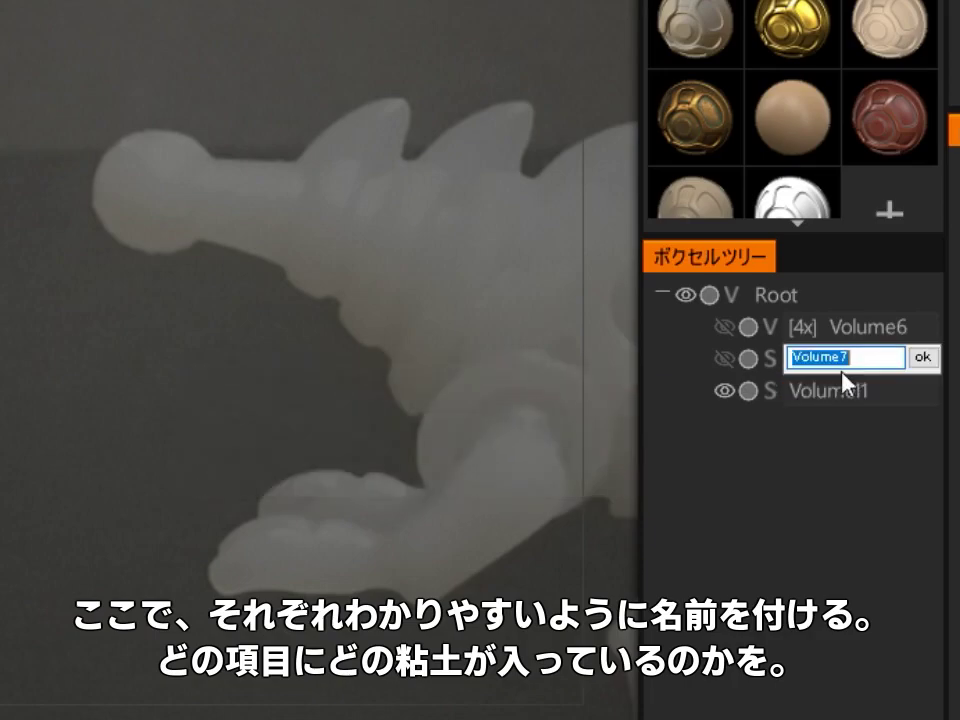
type("C")
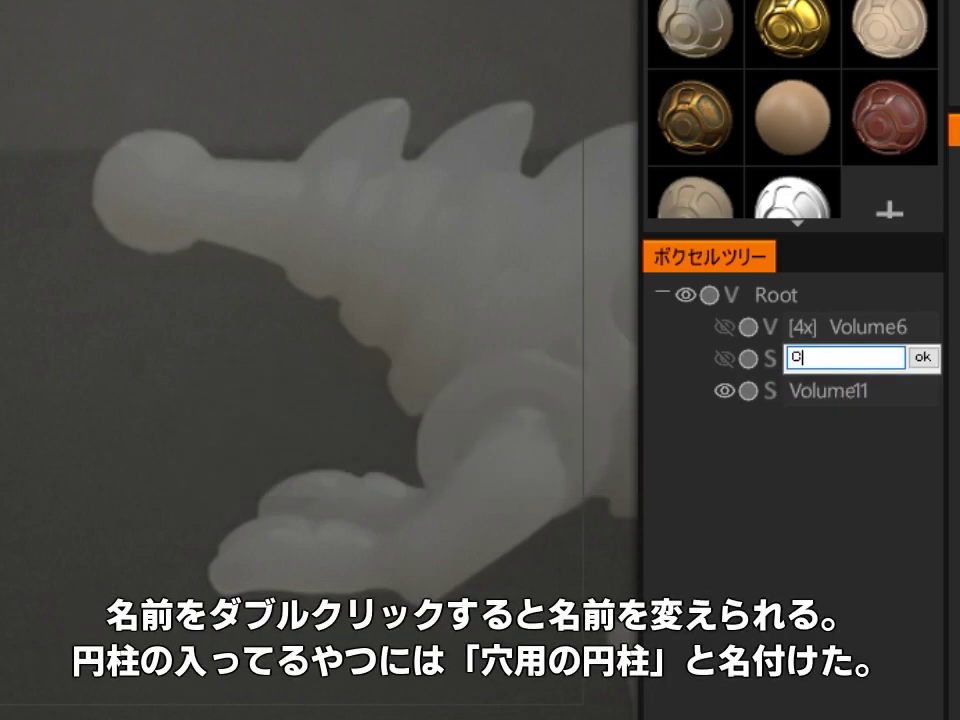
type("円柱")
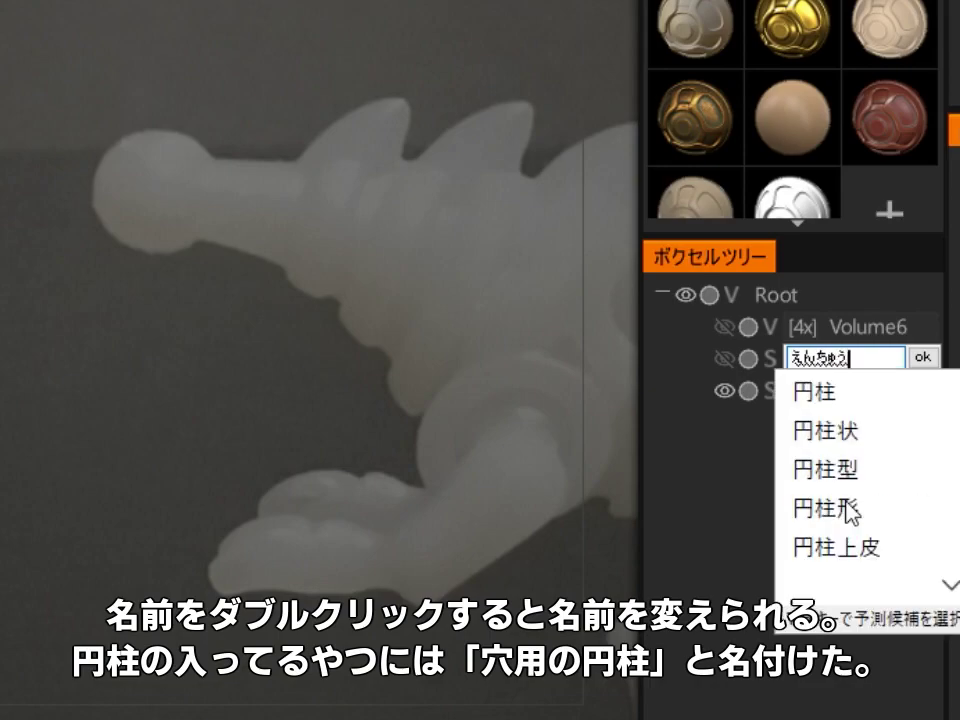
key("Left")
key("Left")
type("あなよuno")
key("space")
key("Return")
key("Return")
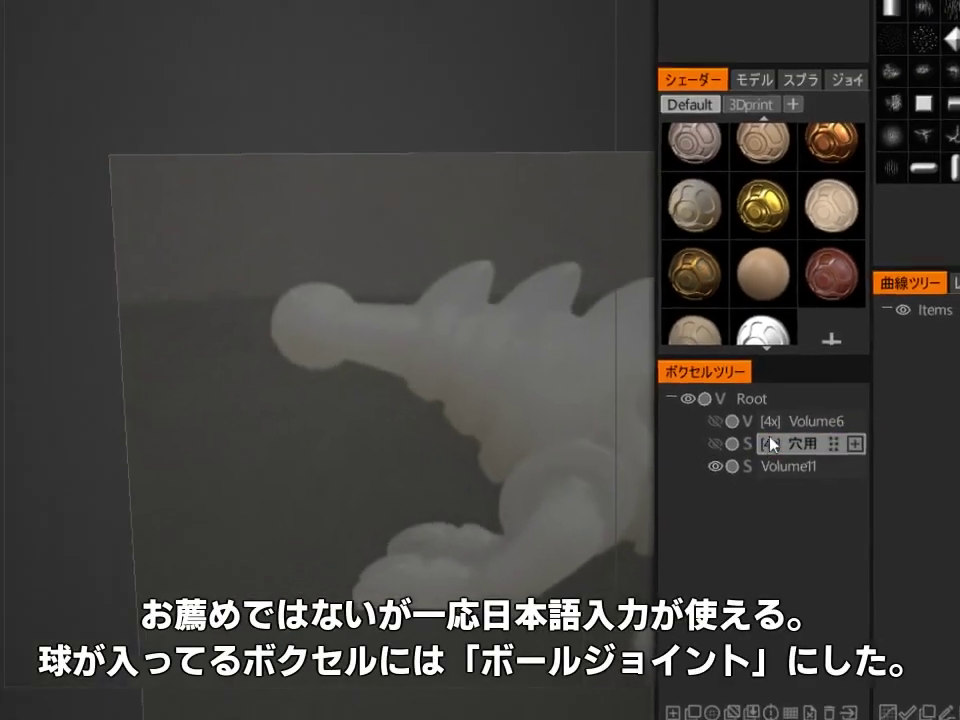
Rename the volume holding the ball, Volume6, as ボールジョイント
double_click(845, 327)
type("bo-ru")
key("space")
type("jointo")
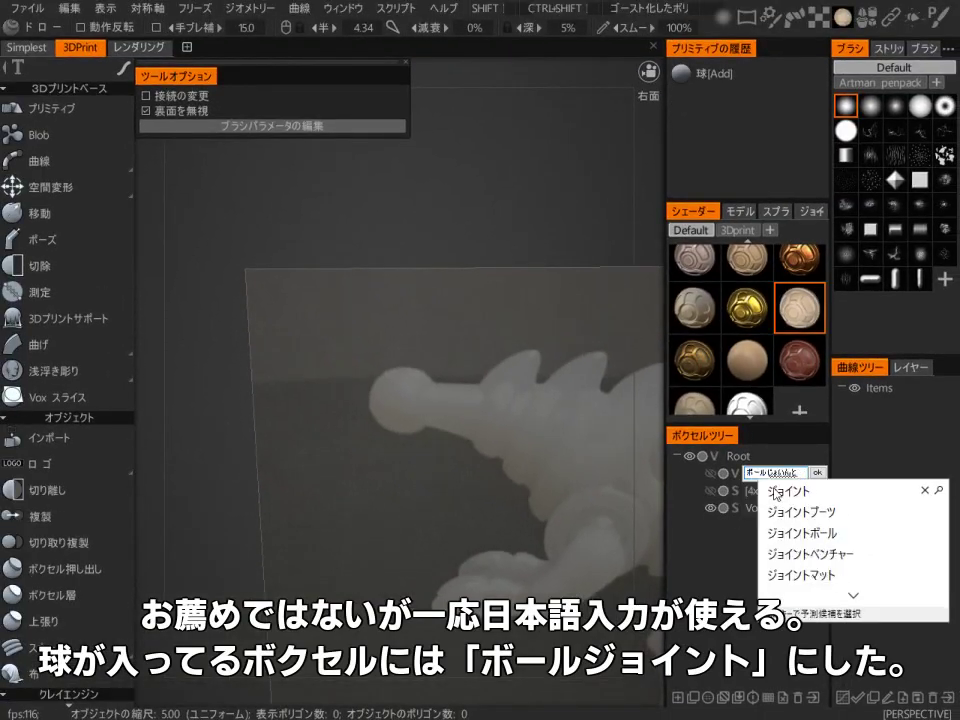
key("space")
key("Return")
left_click(817, 472)
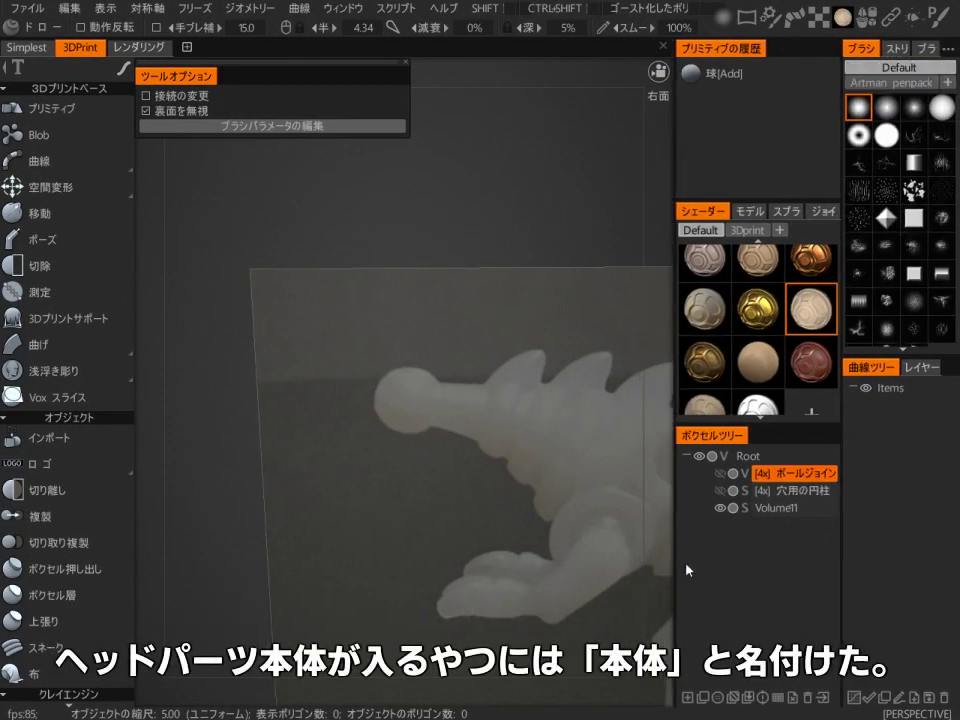
Rename the new empty volume, Volume11, as 本体
double_click(766, 508)
type("hontai")
key("space")
key("Return")
key("Return")
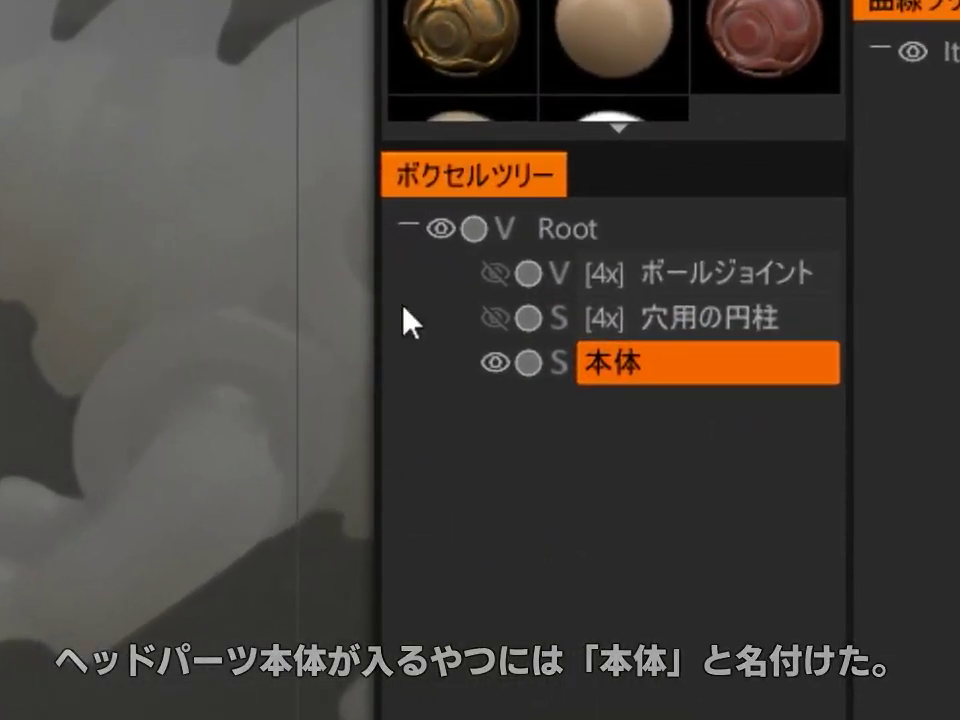
Switch the 本体 volume from surface to voxel mode and start a sphere primitive in it
left_click(559, 366)
key("space")
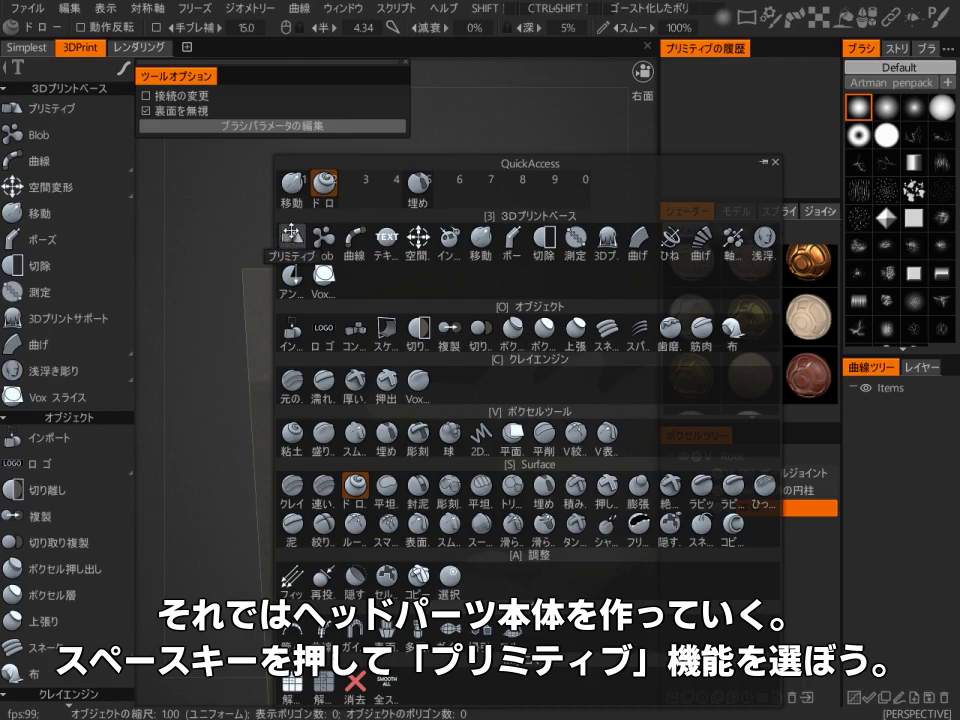
left_click(289, 233)
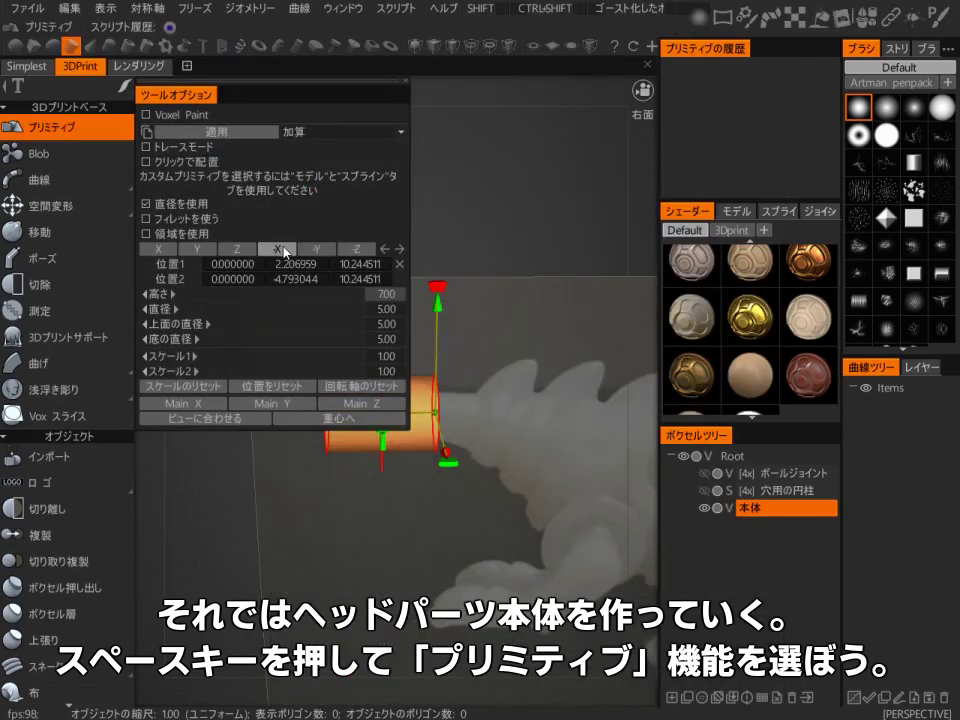
left_click(15, 44)
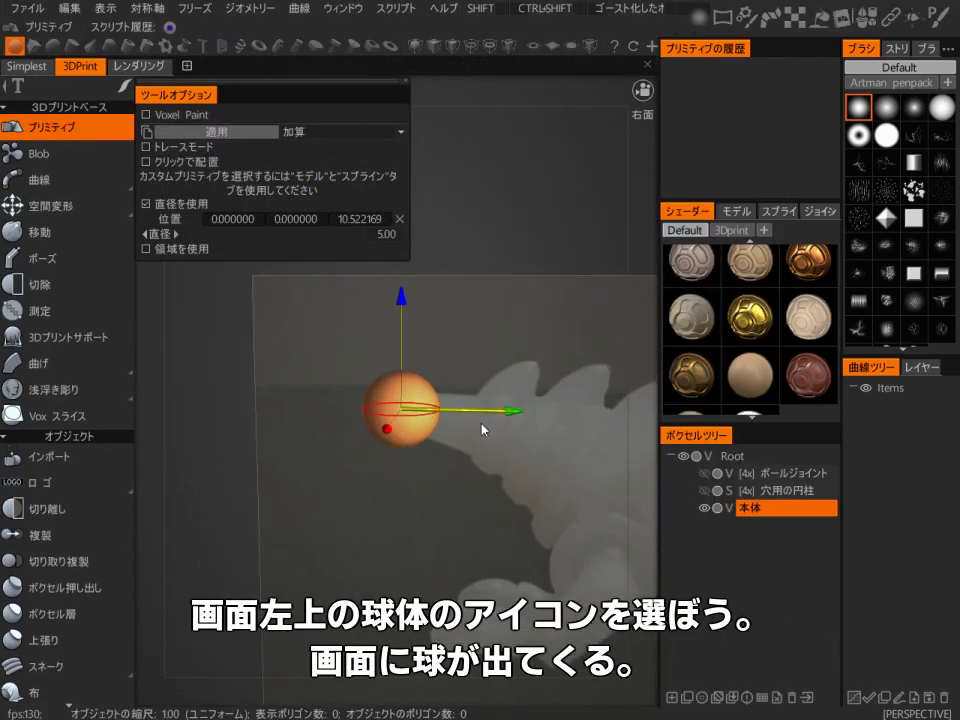
Shift the sphere forward along the Y axis, enlarge it to a diameter of 11.5 mm to fit the head, and apply it as clay
left_click_drag(427, 427, 494, 411)
right_click_drag(559, 382, 545, 372, "alt")
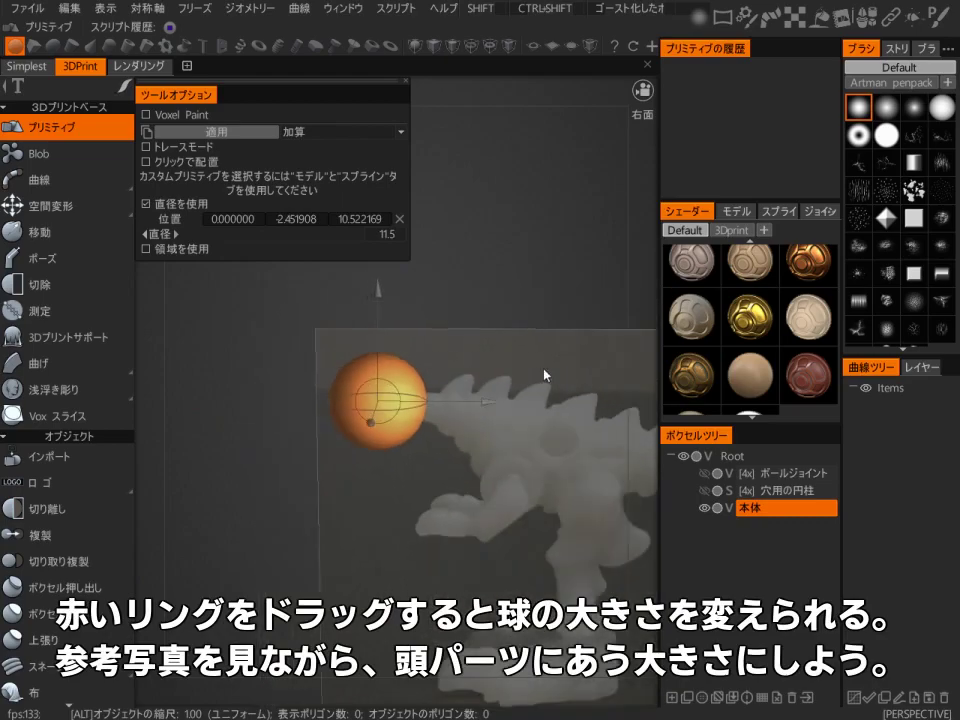
middle_click_drag(519, 335, 540, 365, "alt")
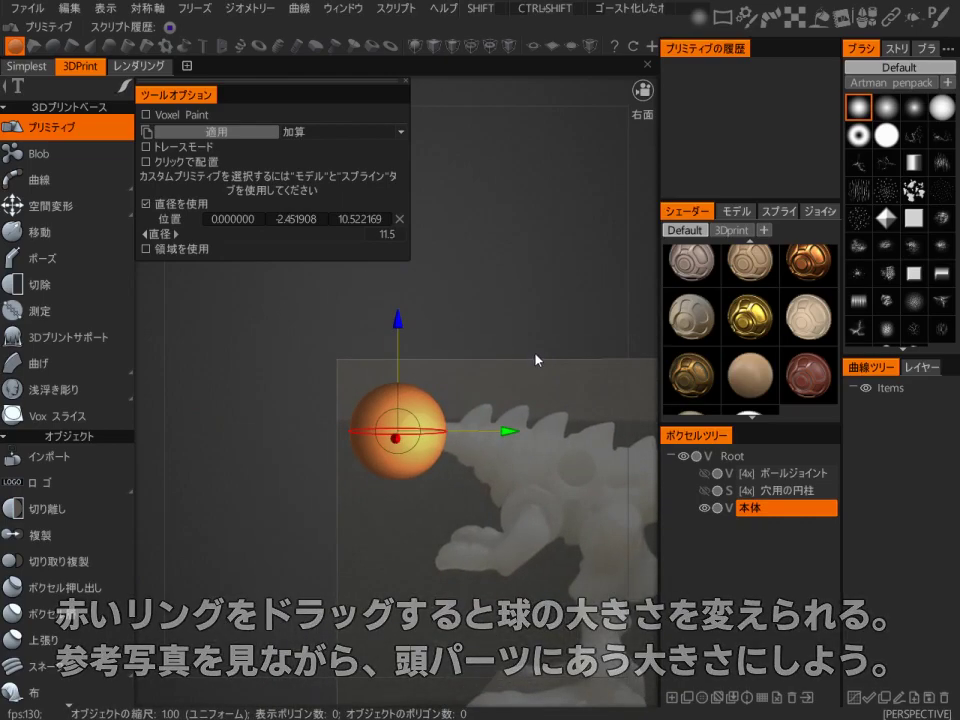
key("Return")
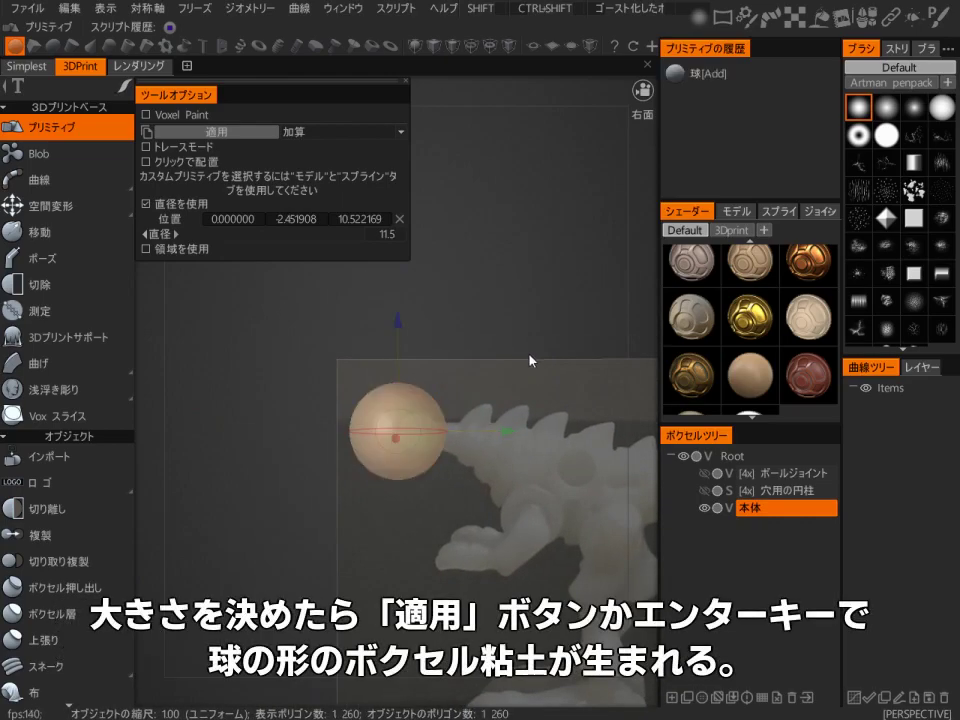
key("Escape")
Activate the Move tool for the head sphere, dismiss its explanation, and set the move strength to 80%
mouse_move(604, 432)
left_mouse_down("alt")
mouse_move(494, 440)
mouse_move(420, 313)
left_mouse_up("alt")
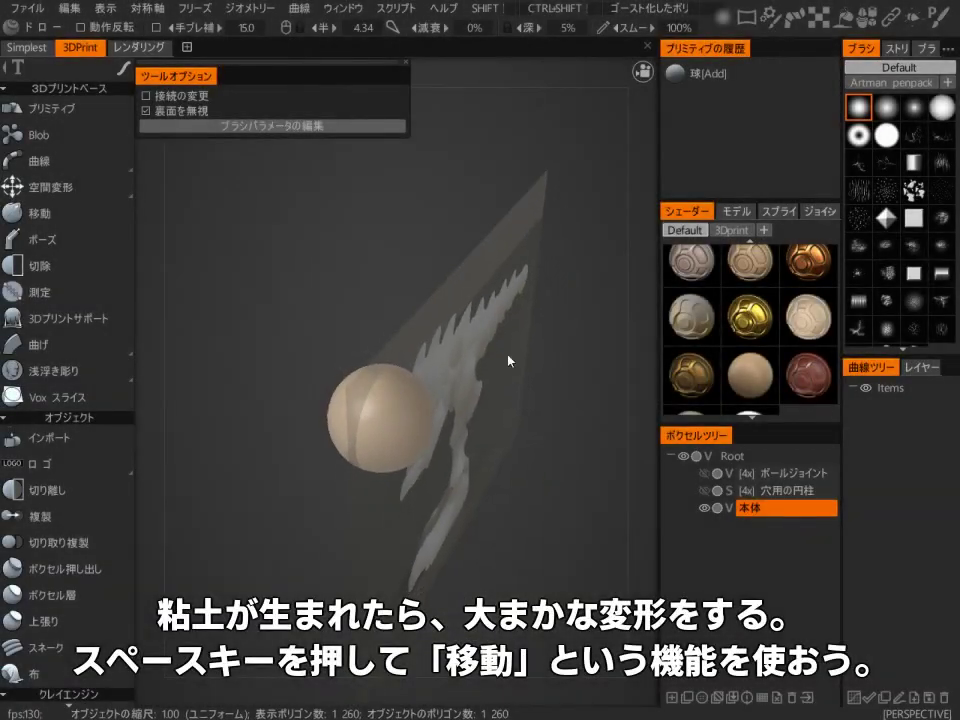
key("space")
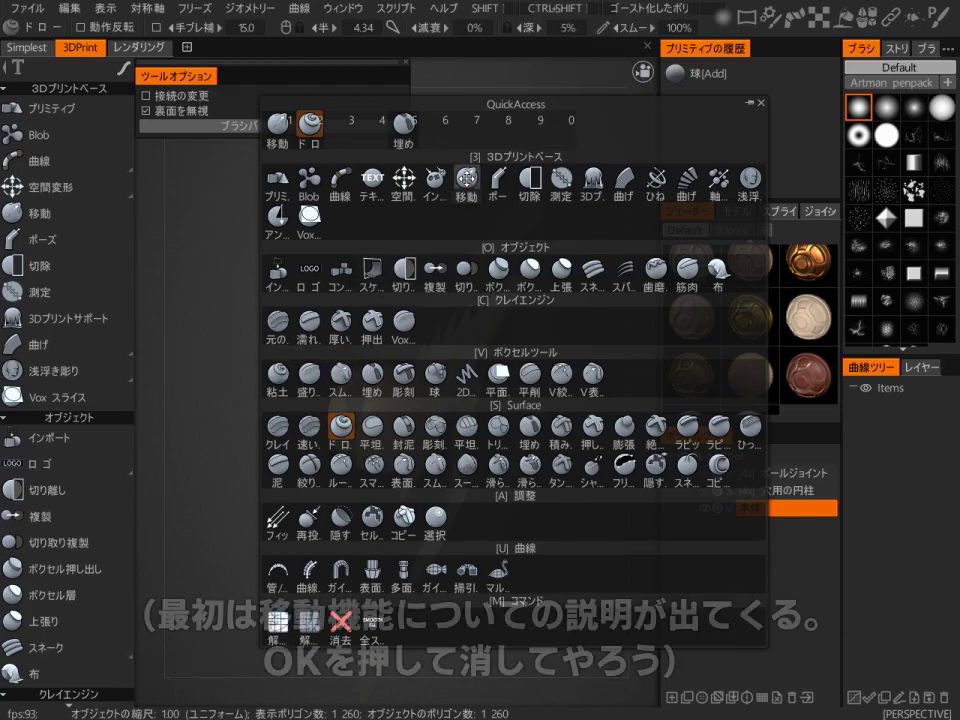
left_click(466, 178)
left_click(394, 452)
right_click_drag(508, 439, 470, 478, "alt")
middle_click_drag(470, 478, 499, 379, "alt")
left_click_drag(499, 379, 440, 379, "alt")
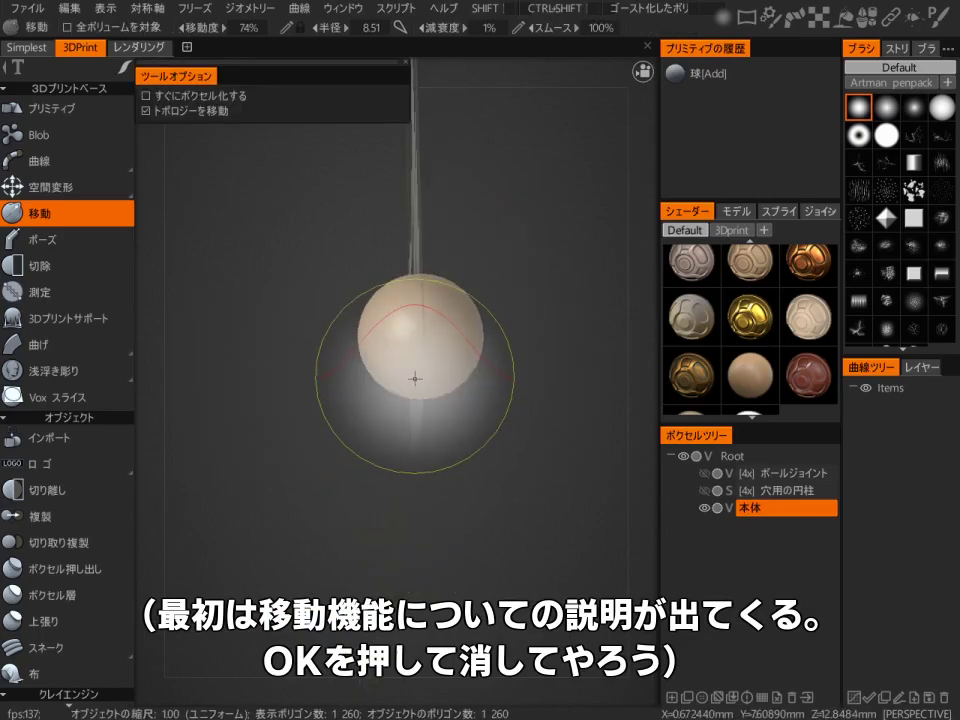
right_click_drag(466, 383, 424, 380)
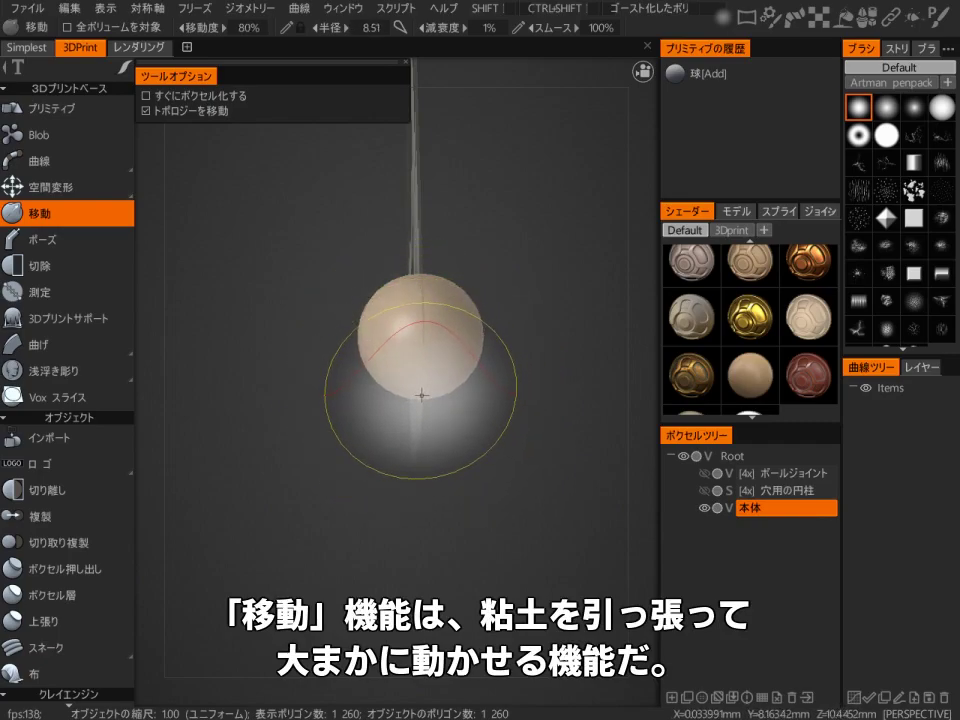
Pull the front of the sphere forward and downward with the Move tool to form a rough tapered snout
left_click_drag(421, 393, 425, 459)
mouse_move(504, 490)
left_mouse_down("alt")
mouse_move(335, 381)
mouse_move(391, 419)
left_mouse_up("alt")
left_click_drag(339, 398, 327, 407)
left_click_drag(424, 409, 501, 461, "alt")
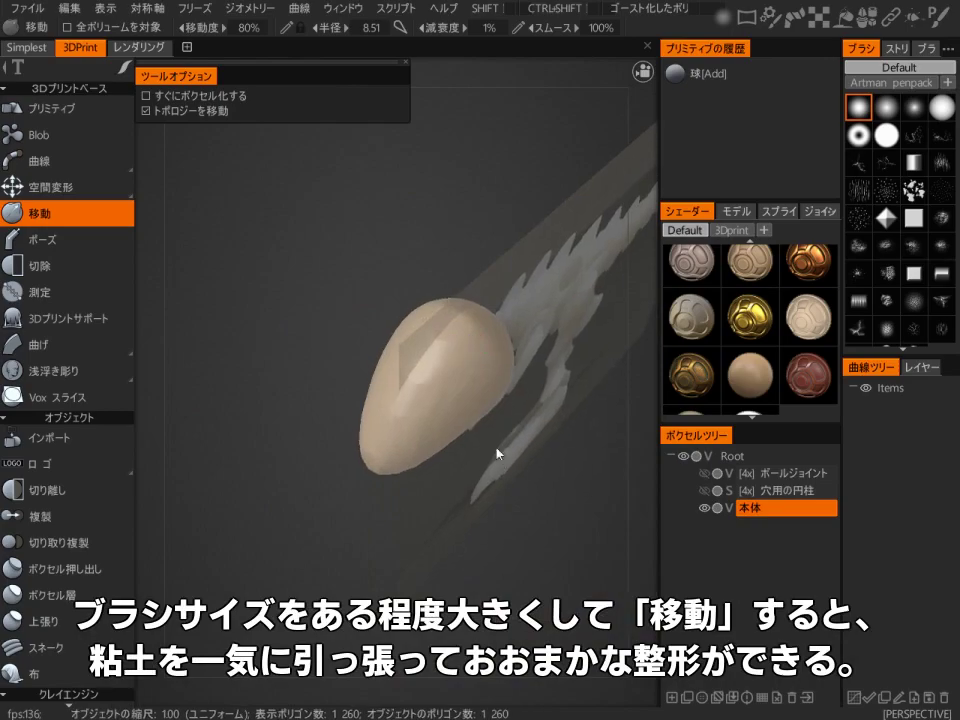
Try pulling one side of the head clay outward with the Move tool
left_click_drag(495, 392, 557, 414)
left_click_drag(638, 444, 549, 411)
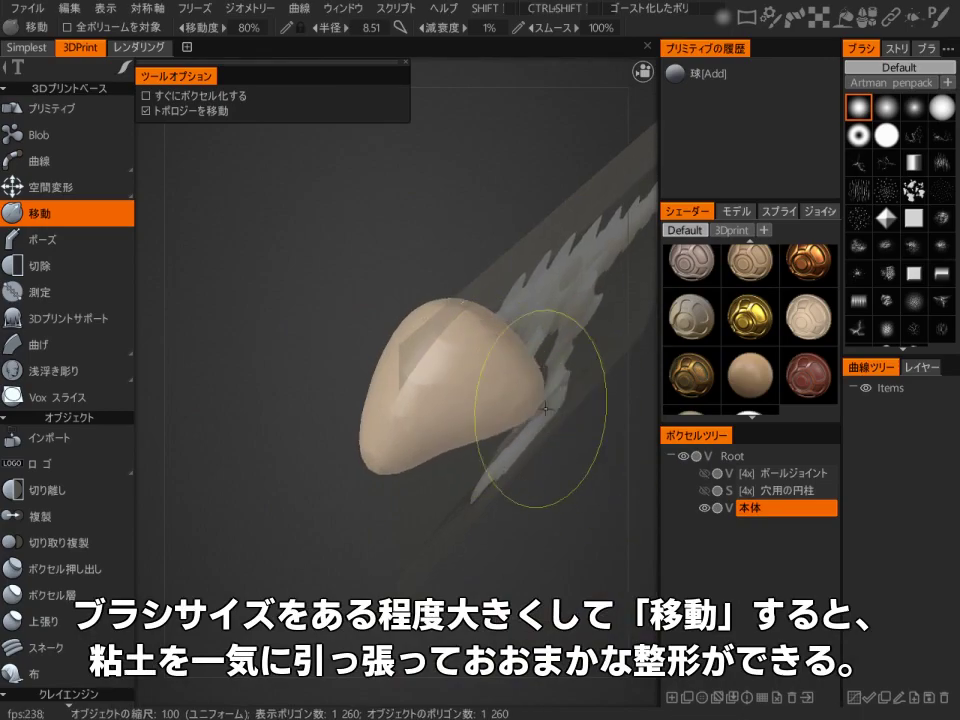
left_click_drag(570, 501, 441, 352, "alt")
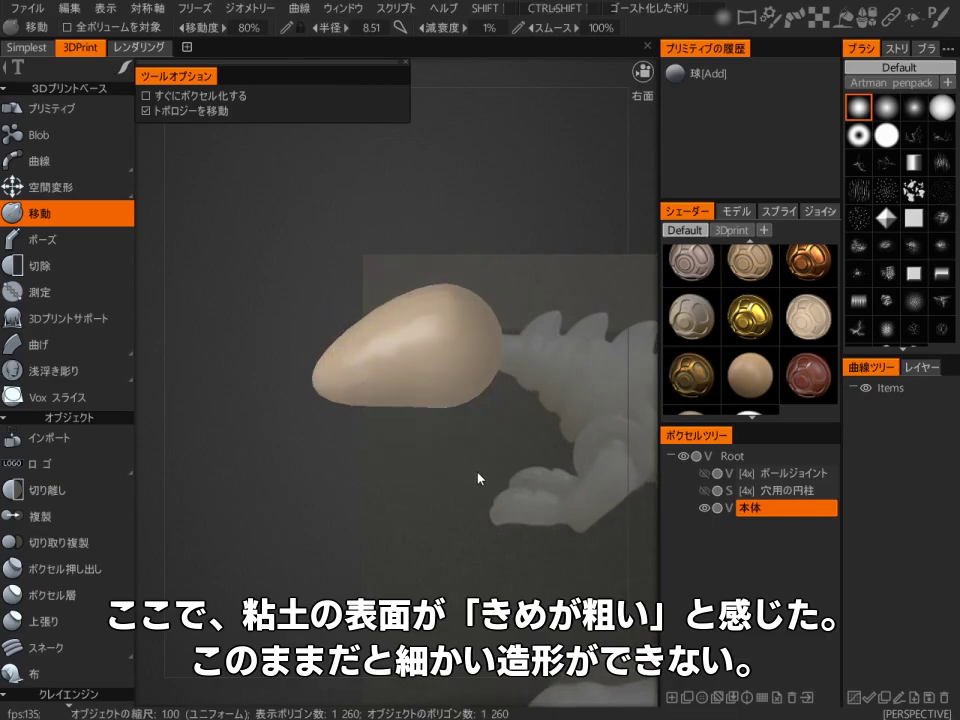
Examine the head clay's mesh density up close in wireframe display and return to shaded display
right_click_drag(476, 486, 489, 454, "alt")
key("w")
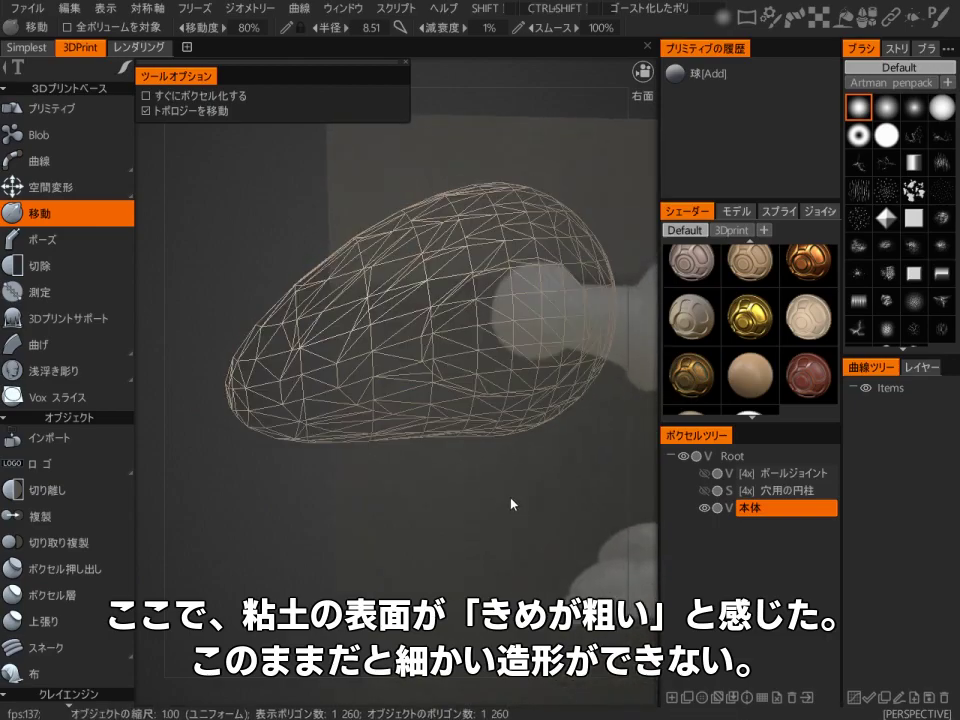
key("alt")
mouse_move(519, 508)
left_mouse_down("alt")
mouse_move(557, 520)
mouse_move(531, 497)
mouse_move(495, 506)
left_mouse_up("alt")
key("4")
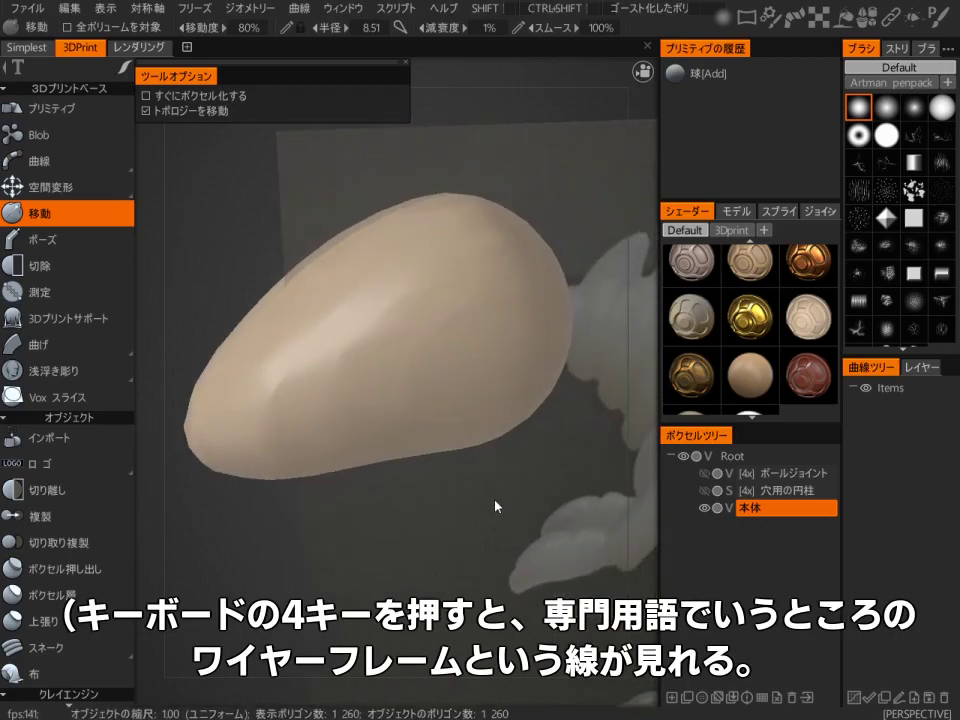
Increase the resolution of the 本体 volume to 2x and check its wireframe
right_click_drag(519, 463, 476, 482, "alt")
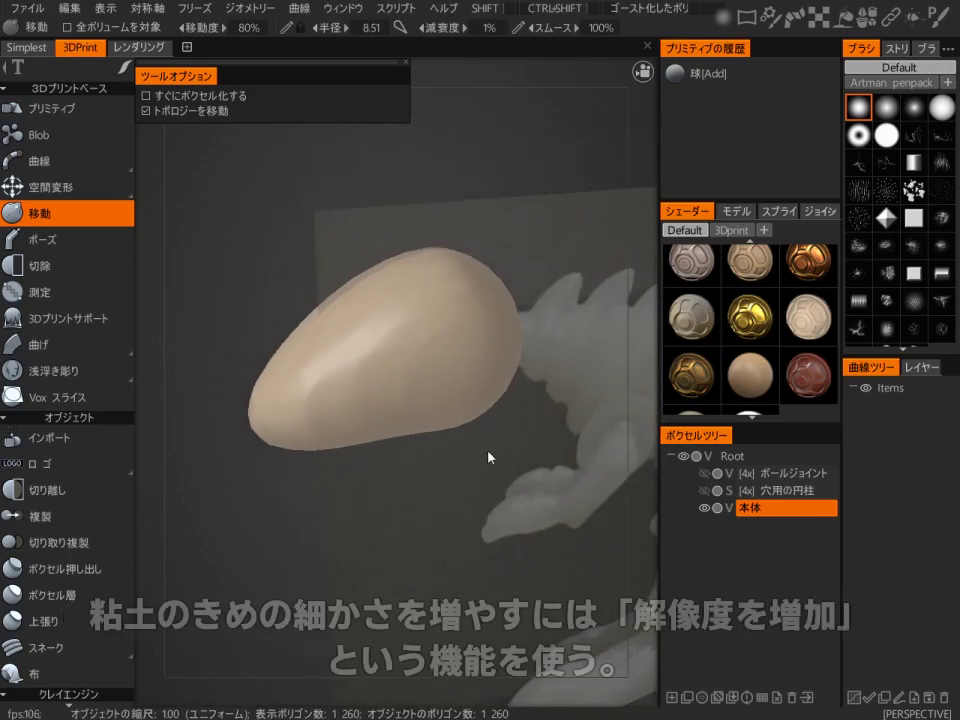
key("space")
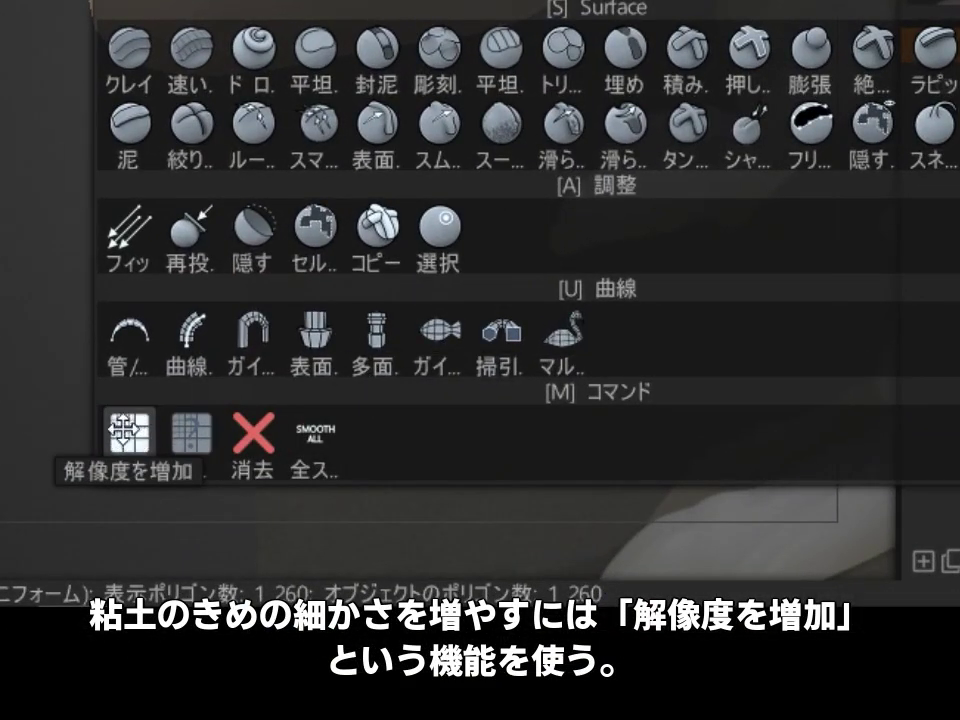
left_click(122, 430)
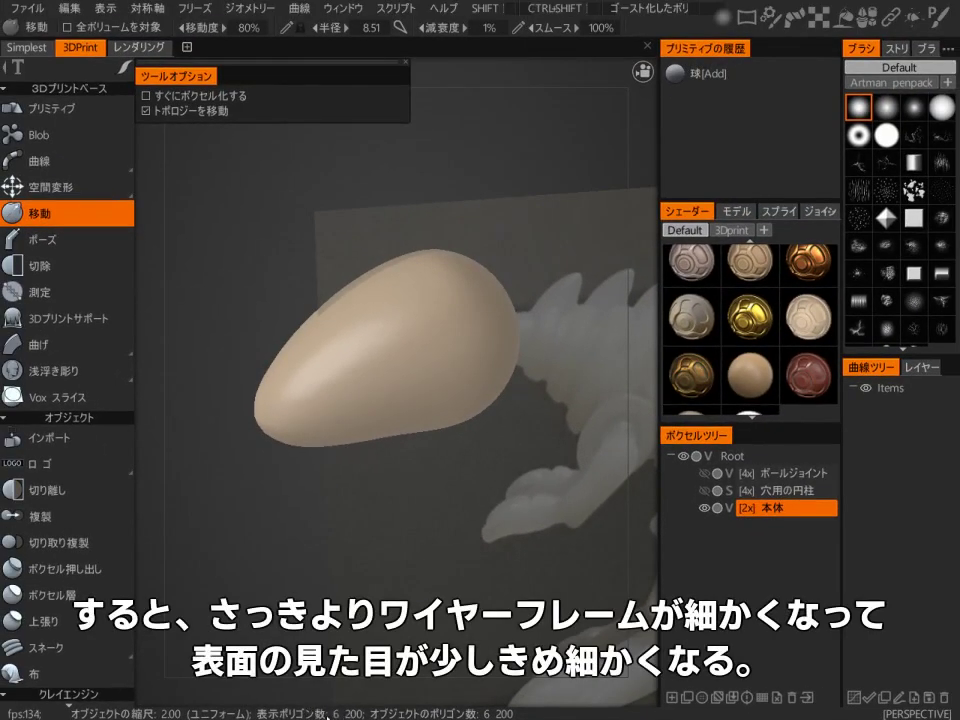
key("w")
mouse_move(465, 561)
right_mouse_down("alt")
mouse_move(463, 526)
mouse_move(459, 540)
right_mouse_up("alt")
Increase the resolution of the 本体 volume two more times to reach 8x
key("space")
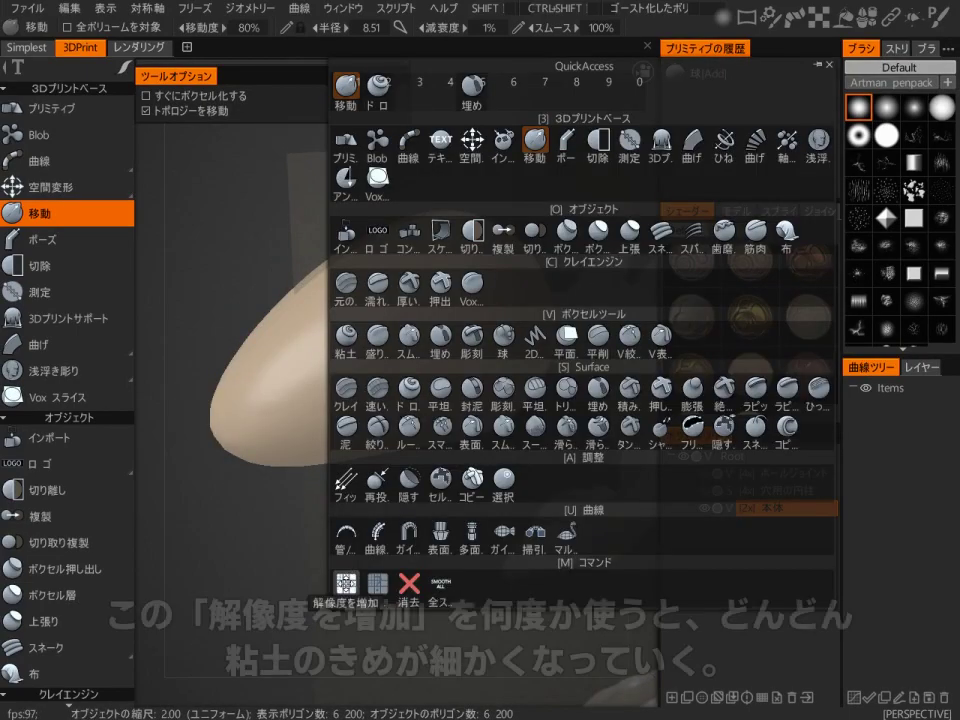
left_click(360, 578)
key("w")
key("space")
left_click(366, 578)
Pull the head's underside slightly downward in the side view and reduce the Move brush radius to 5.42
mouse_move(345, 589)
left_mouse_down("alt")
mouse_move(540, 544)
mouse_move(537, 508)
left_mouse_up("alt")
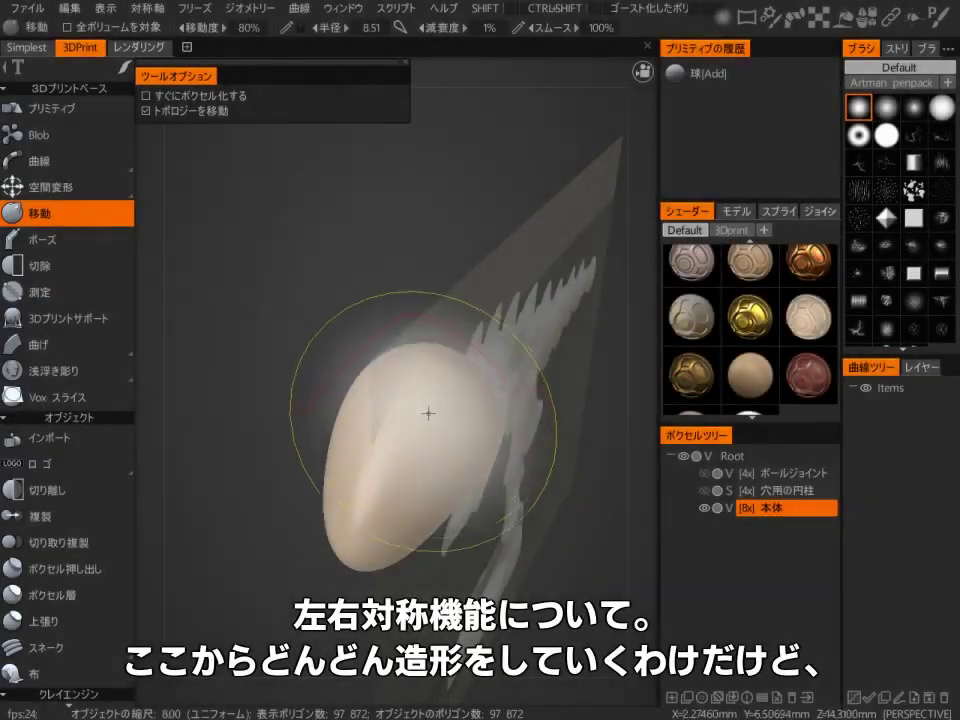
left_click_drag(574, 545, 433, 508, "alt")
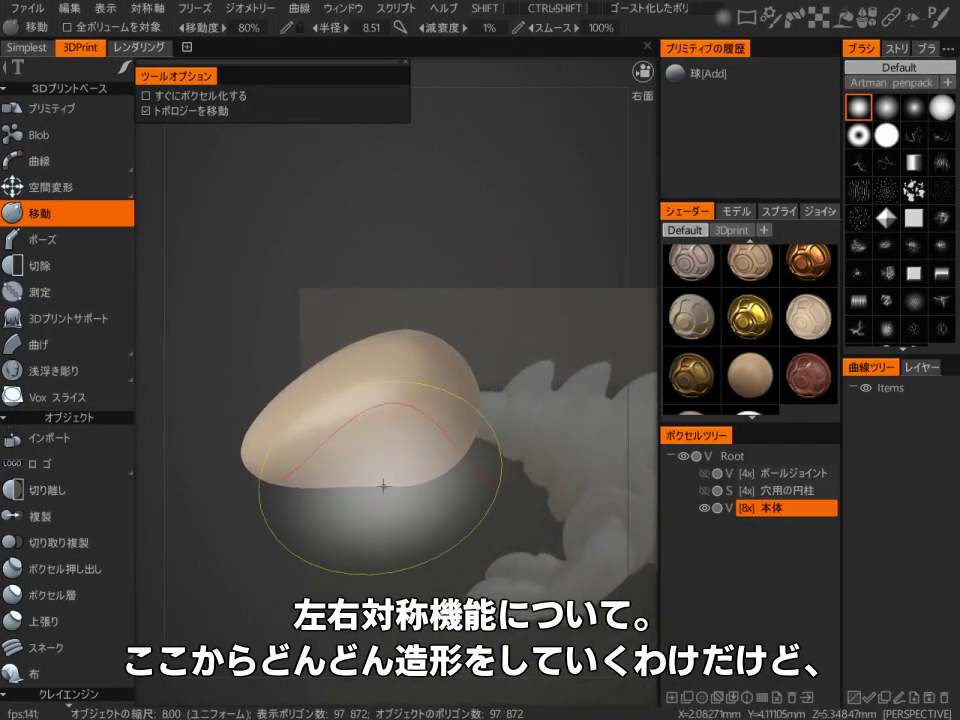
left_click_drag(392, 474, 400, 484)
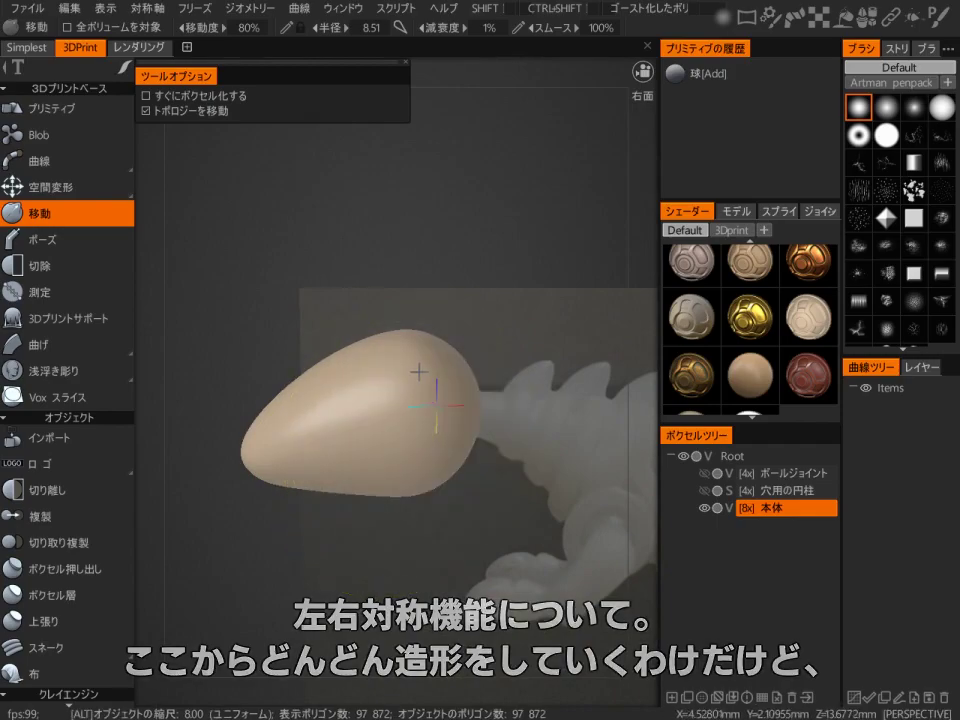
left_click_drag(418, 371, 501, 380, "alt")
right_click_drag(470, 383, 411, 390)
left_click_drag(506, 352, 480, 356, "alt")
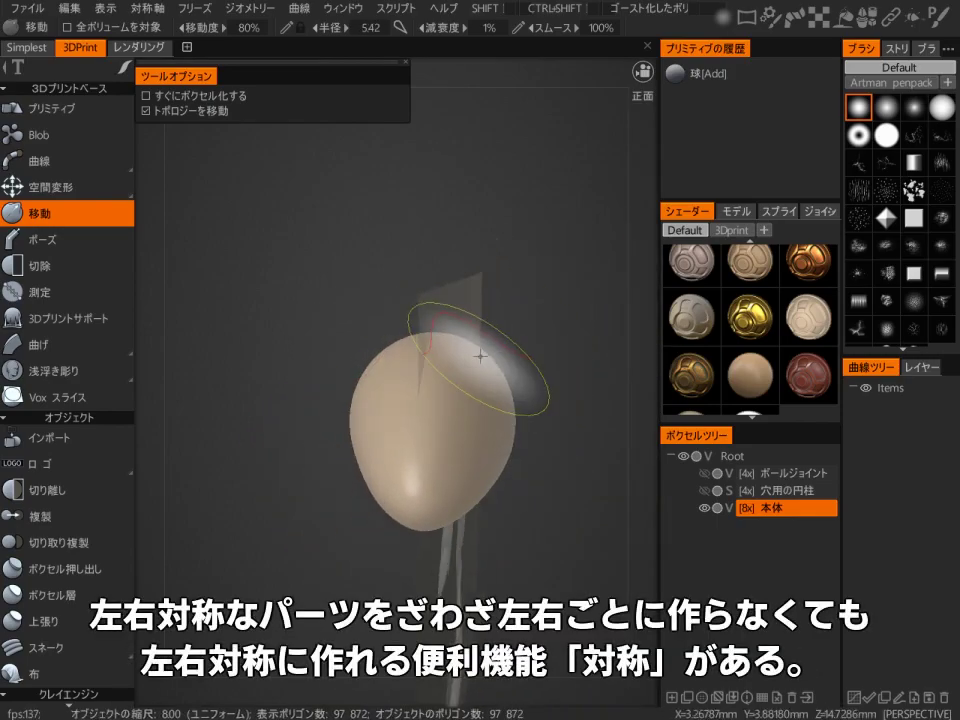
Turn on X-axis mirror symmetry for the head and symmetrize the existing 本体 volume
middle_click_drag(553, 332, 403, 321)
key("s")
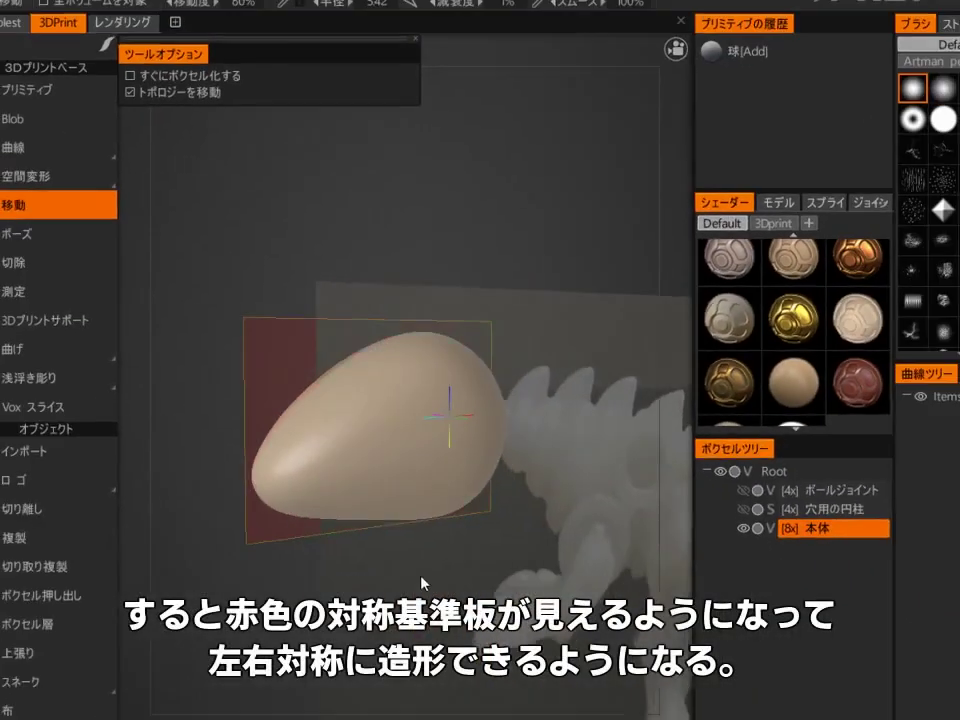
middle_click_drag(315, 431, 549, 374)
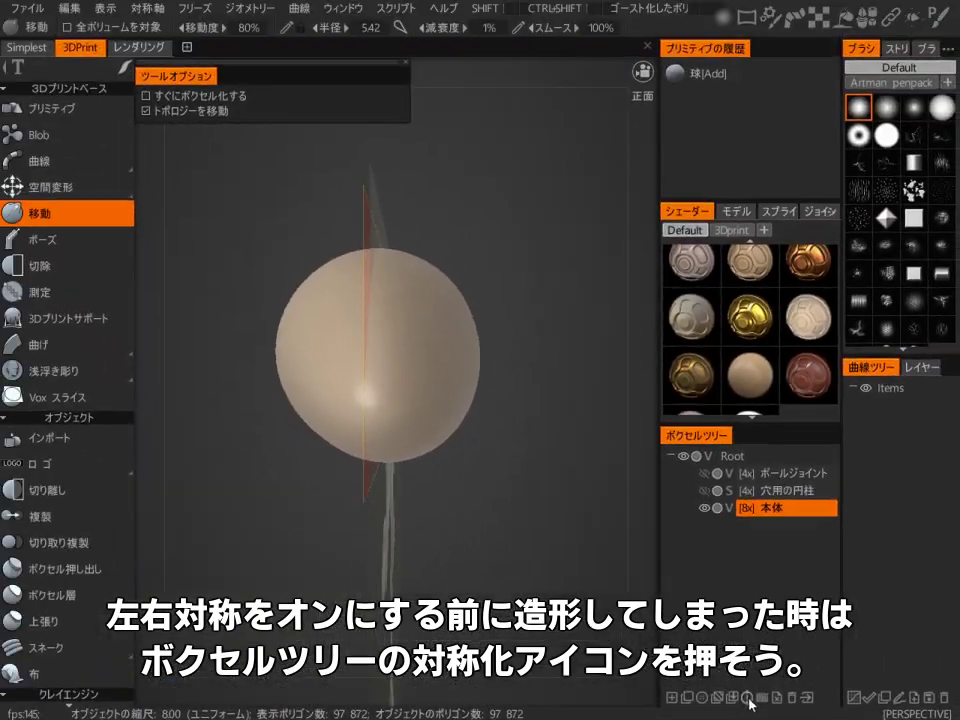
left_click_drag(604, 548, 450, 420, "alt")
Hide the red symmetry plane while keeping X-axis symmetry enabled
key("s")
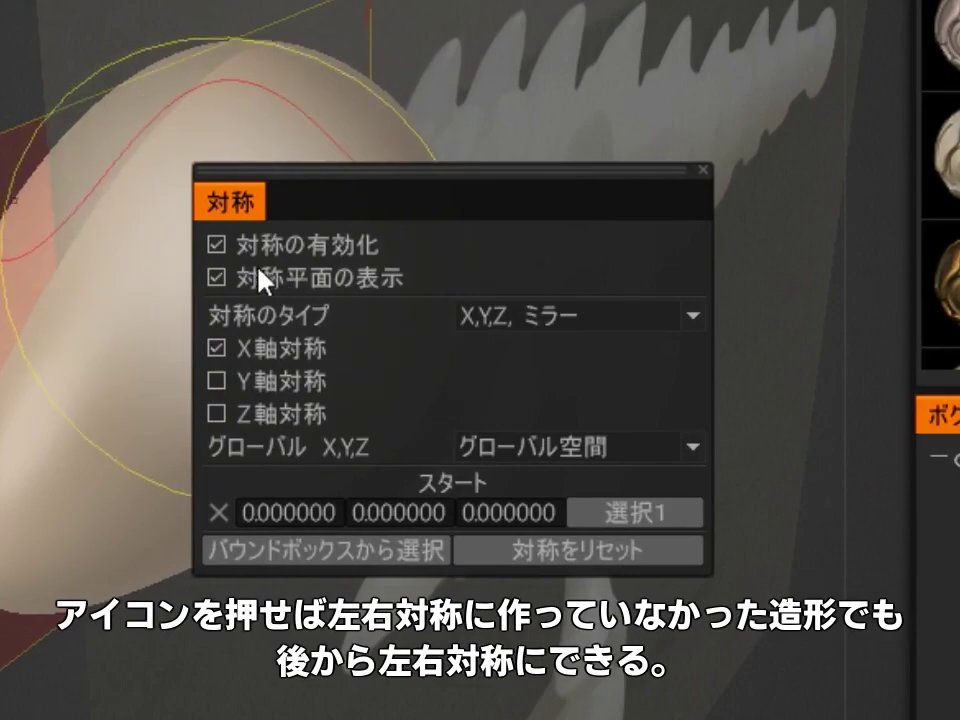
left_click(216, 276)
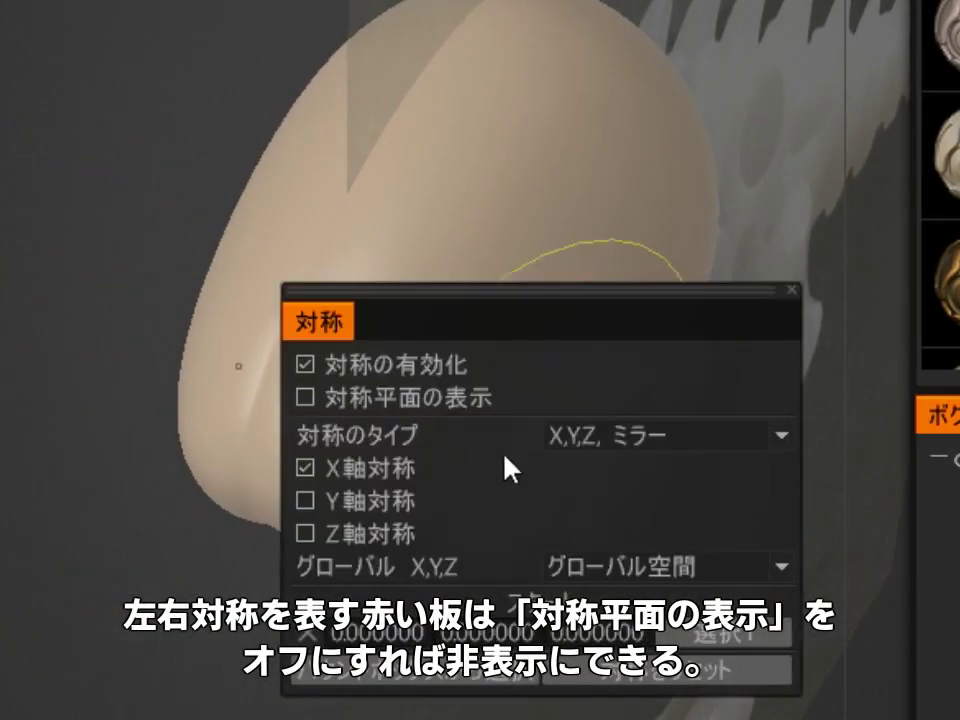
left_click(440, 414)
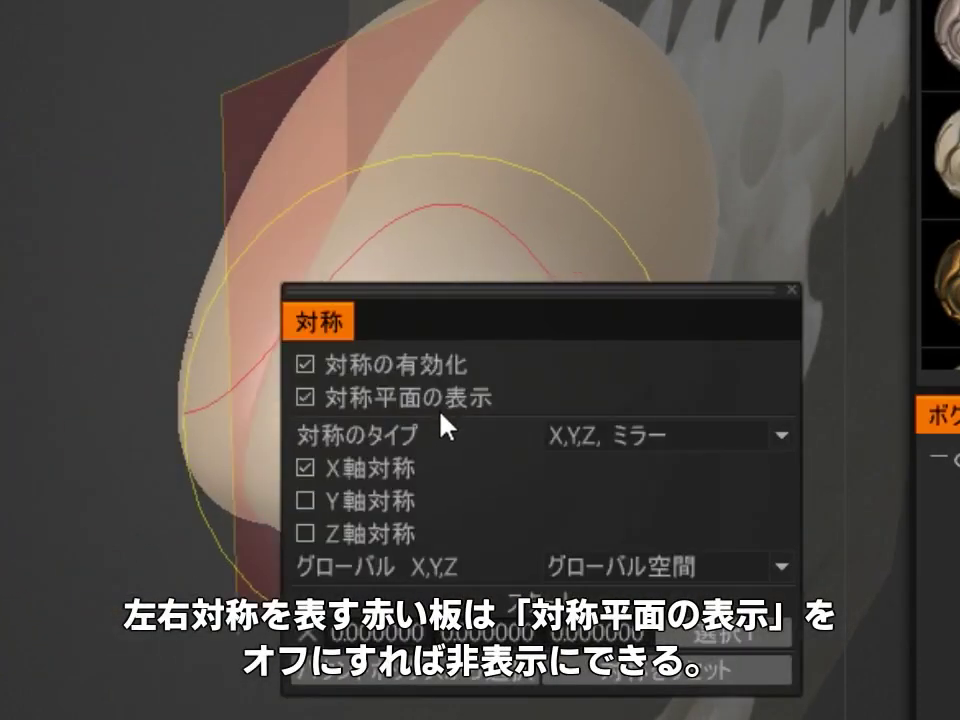
left_click(443, 424)
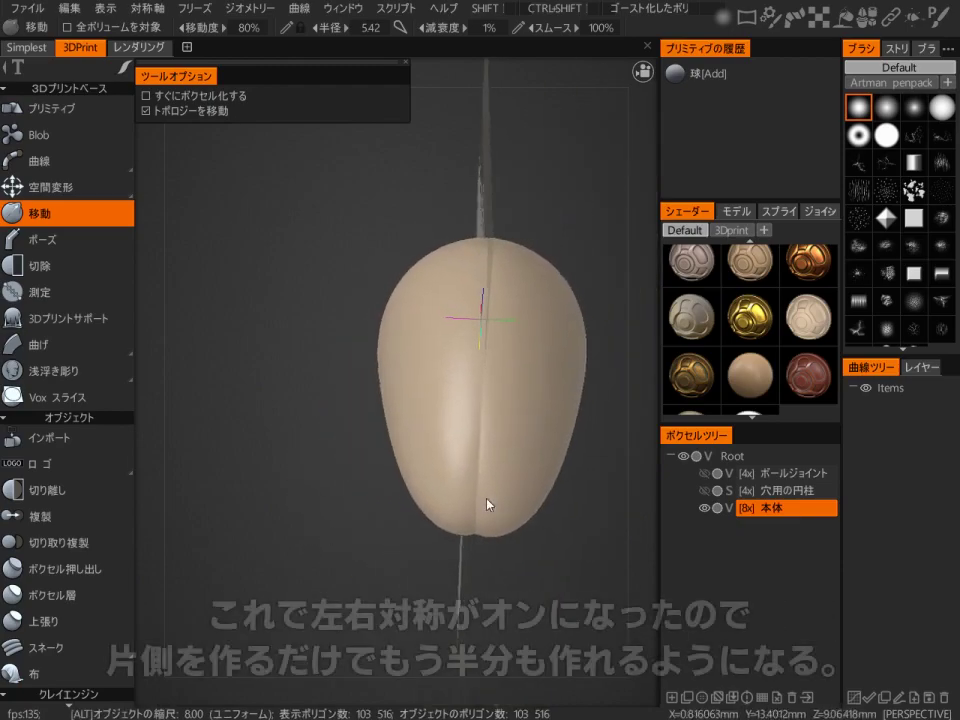
Fill the centre groove along the head's front and underside with the 埋める (Fill) brush at radius 2.94 and depth 78%
mouse_move(489, 506)
left_mouse_down()
mouse_move(484, 493)
mouse_move(549, 536)
mouse_move(538, 459)
left_mouse_up()
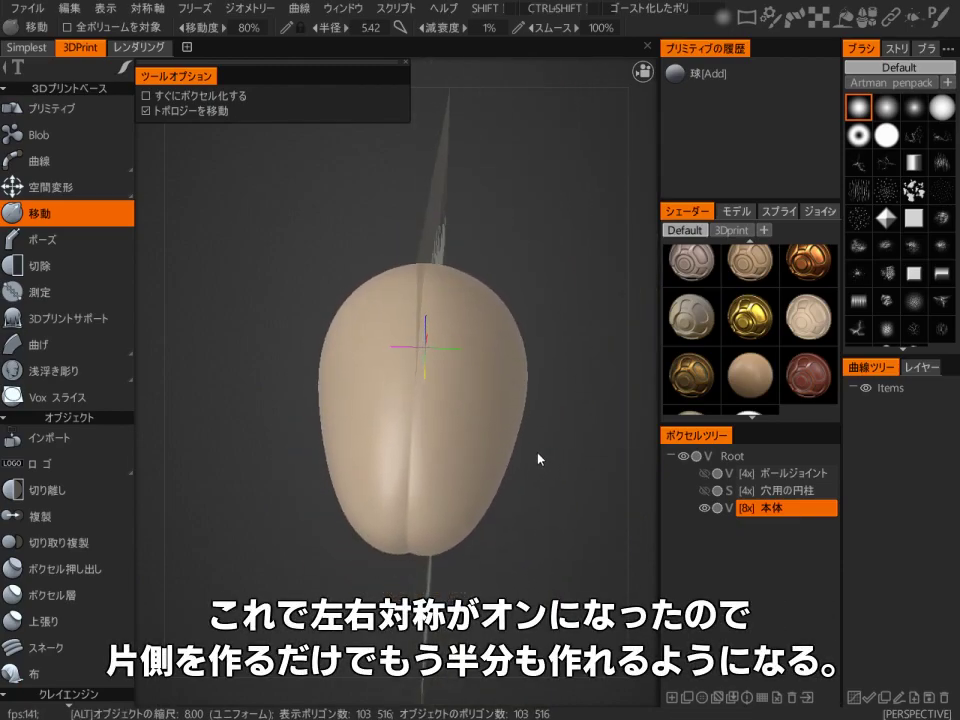
right_click_drag(538, 459, 568, 446, "alt")
key("space")
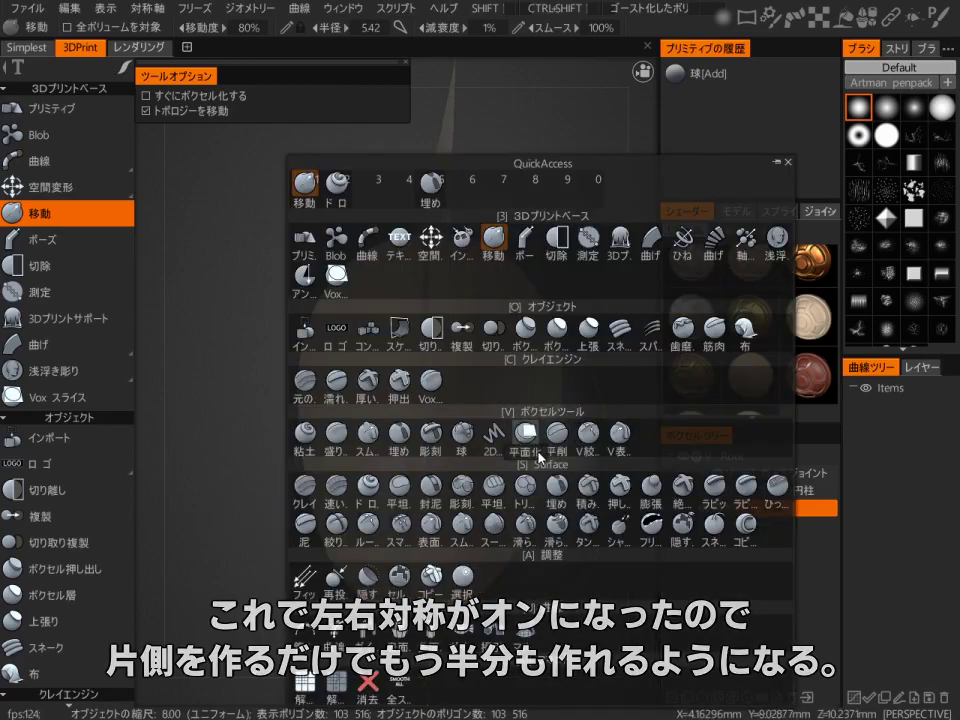
left_click(399, 431)
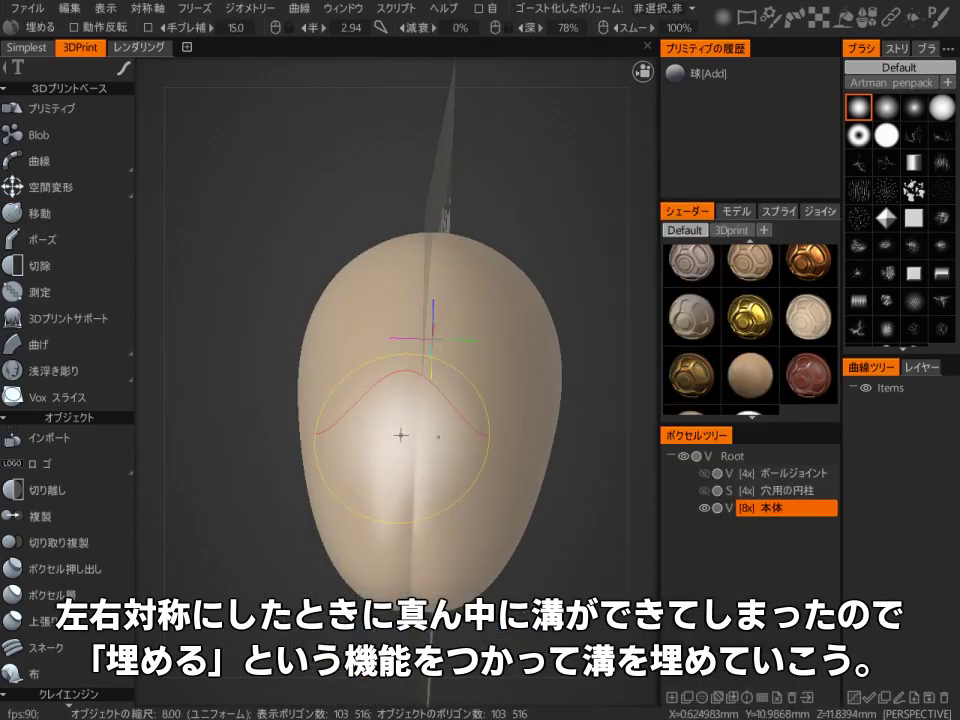
mouse_move(424, 474)
left_mouse_down()
mouse_move(416, 379)
mouse_move(411, 589)
left_mouse_up()
mouse_move(431, 336)
left_mouse_down("alt")
mouse_move(437, 527)
mouse_move(436, 332)
mouse_move(431, 468)
left_mouse_up("alt")
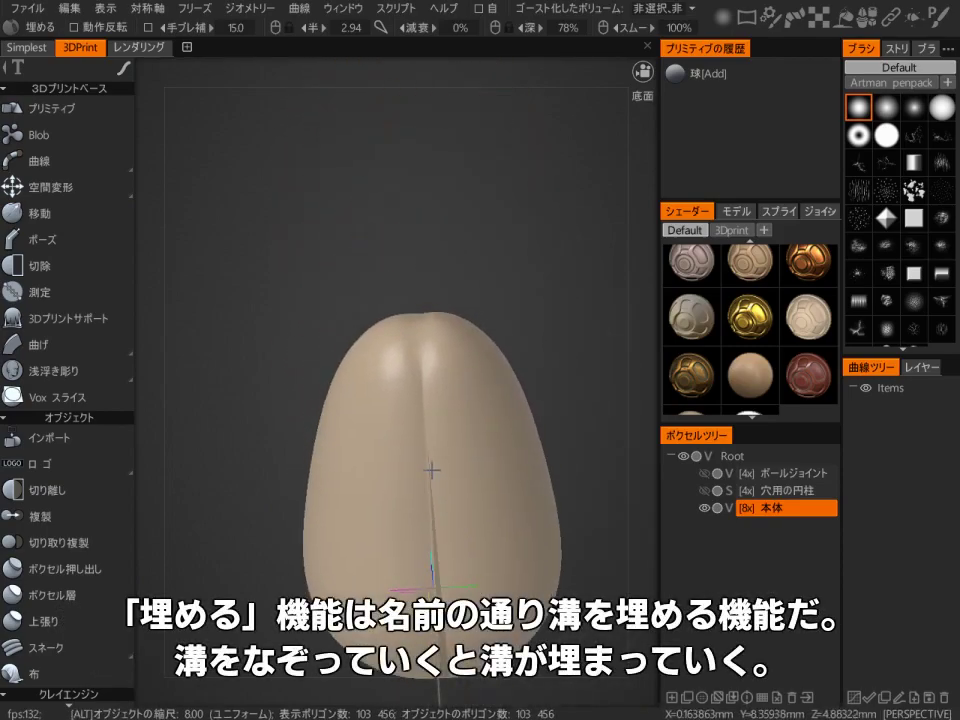
mouse_move(443, 588)
left_mouse_down("alt")
mouse_move(242, 583)
mouse_move(373, 531)
mouse_move(531, 401)
mouse_move(510, 345)
mouse_move(431, 454)
mouse_move(409, 463)
mouse_move(497, 419)
mouse_move(429, 268)
mouse_move(403, 523)
mouse_move(450, 461)
mouse_move(401, 424)
mouse_move(504, 296)
mouse_move(454, 461)
left_mouse_up("alt")
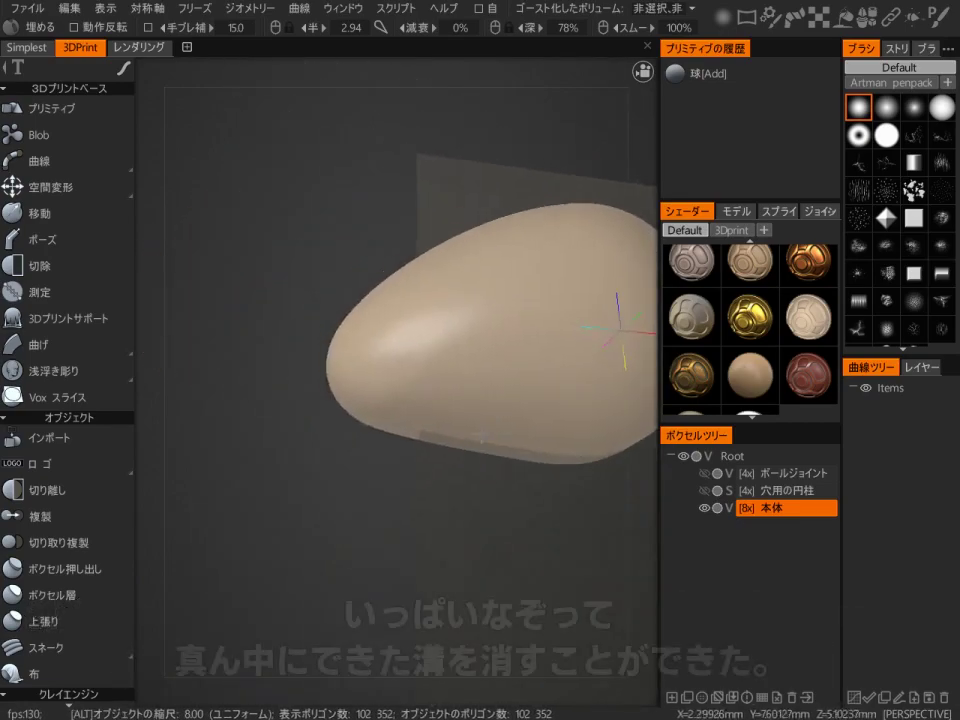
mouse_move(562, 380)
left_mouse_down("alt")
mouse_move(562, 454)
mouse_move(429, 521)
mouse_move(446, 396)
mouse_move(424, 454)
left_mouse_up("alt")
left_click_drag(528, 488, 460, 536, "alt")
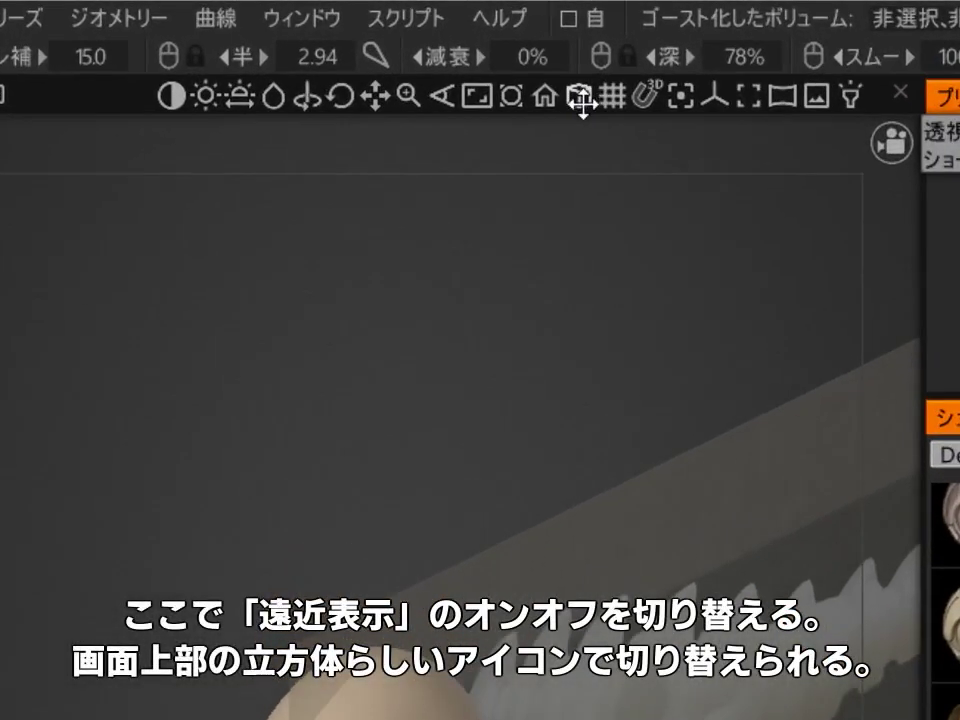
Display the grid box and compare perspective with parallel projection around the whole model
left_click(584, 98)
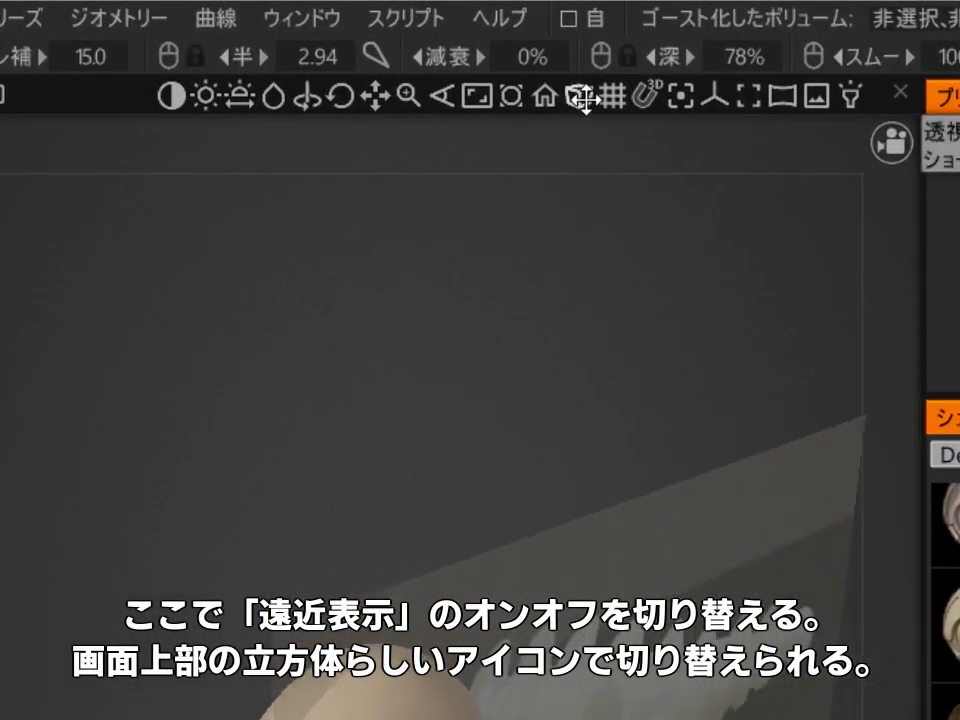
left_click(613, 99)
right_click_drag(590, 343, 479, 400, "alt")
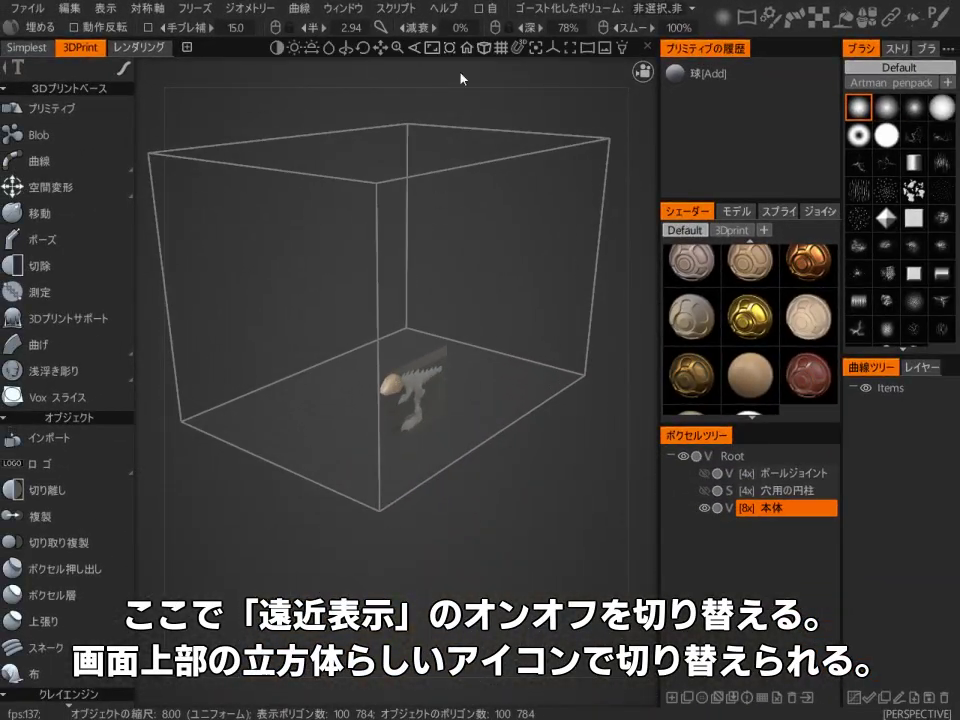
left_click(484, 48)
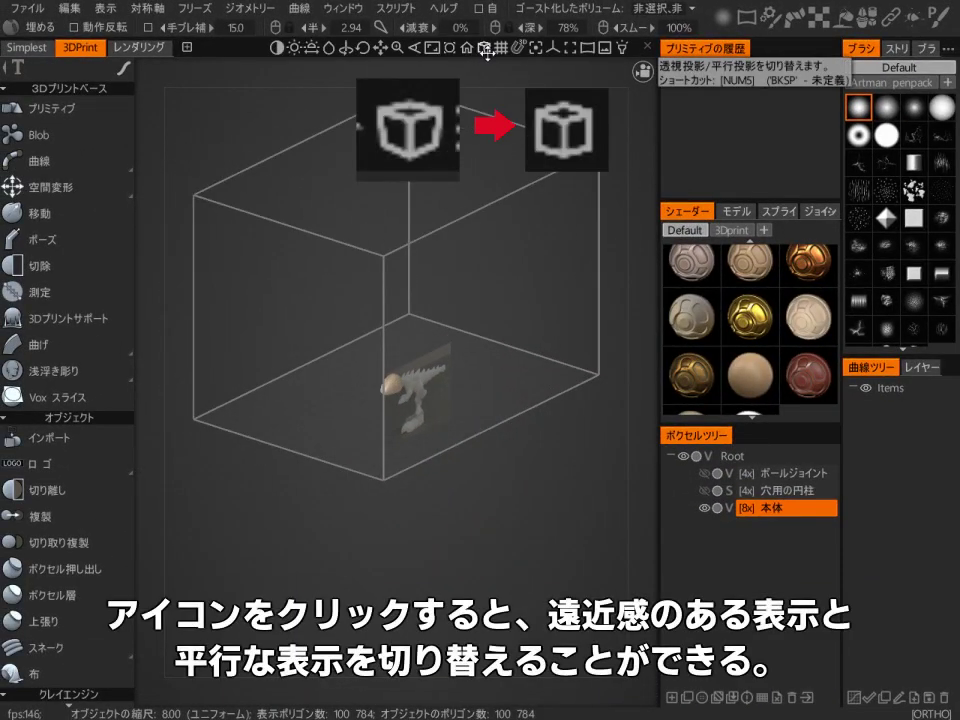
left_click(484, 49)
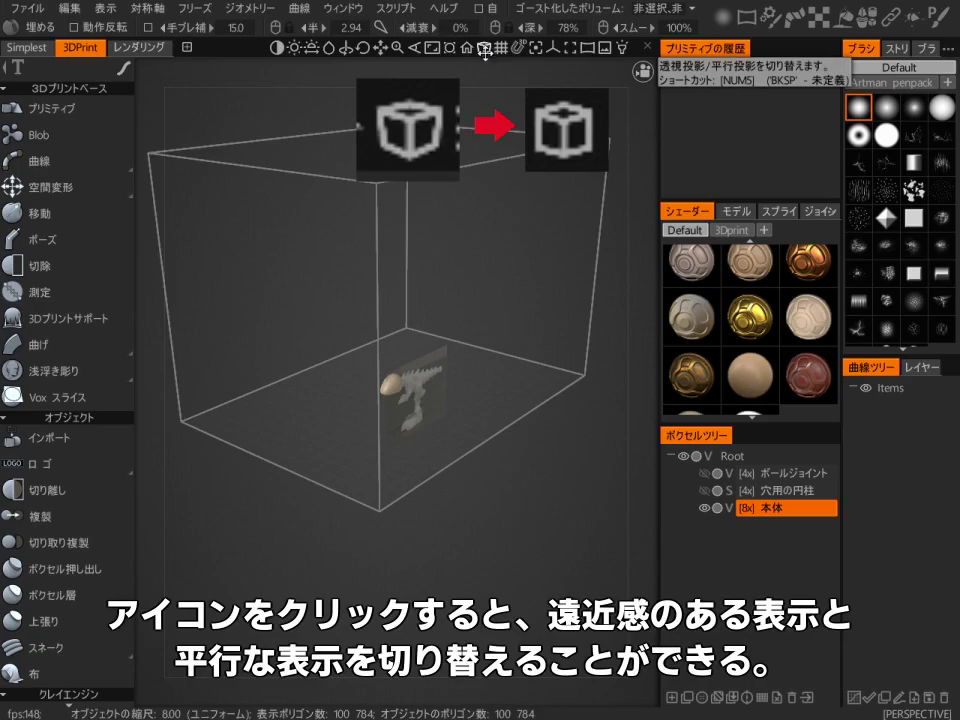
left_click_drag(486, 260, 540, 250, "alt")
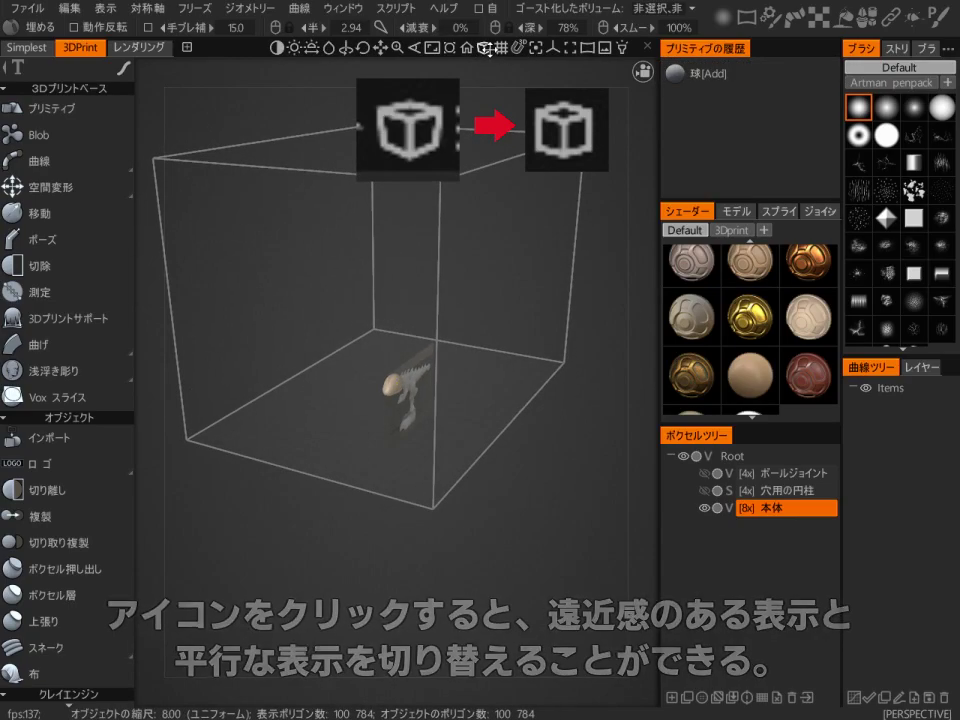
Hide the grid box and switch the viewport to parallel (orthographic) projection
left_click(486, 48)
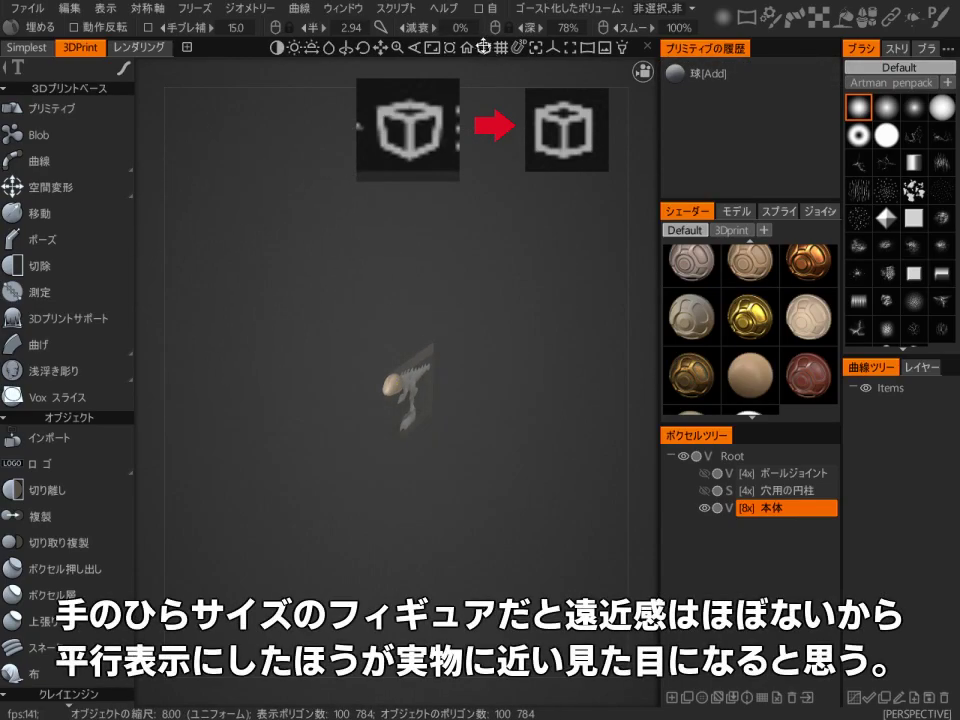
right_click_drag(462, 268, 512, 212, "alt")
left_click_drag(512, 212, 446, 186, "alt")
left_click(485, 48)
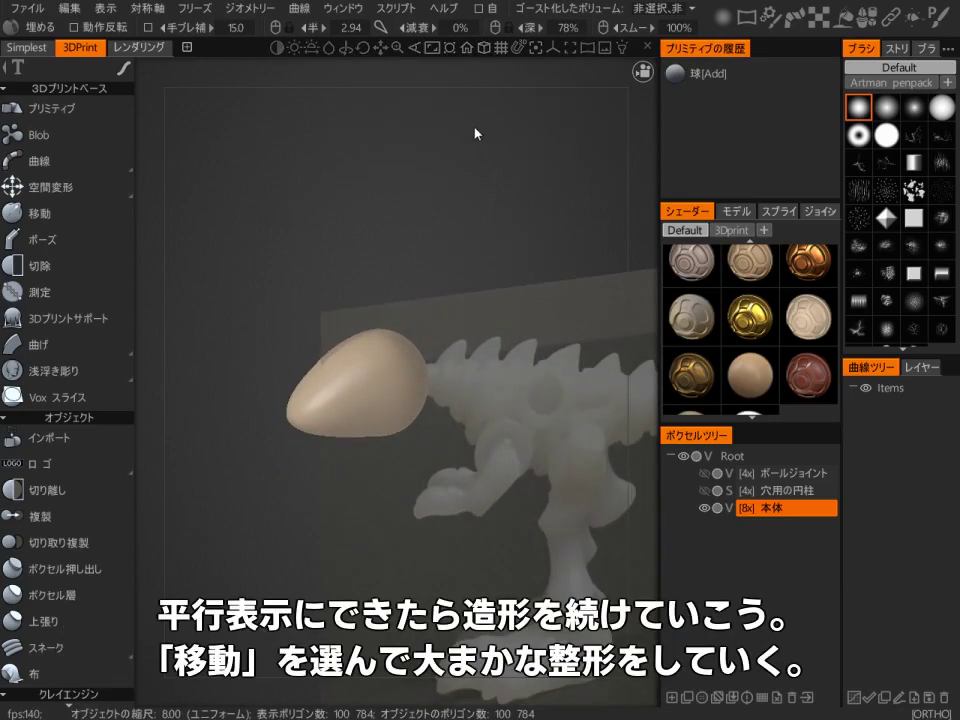
Stretch the snout tip slightly with the 移動 (Move) brush at radius 4.17
left_click_drag(585, 342, 541, 450, "alt")
right_click_drag(606, 405, 572, 413, "alt")
left_click_drag(572, 413, 477, 424, "alt")
key("space")
key("1")
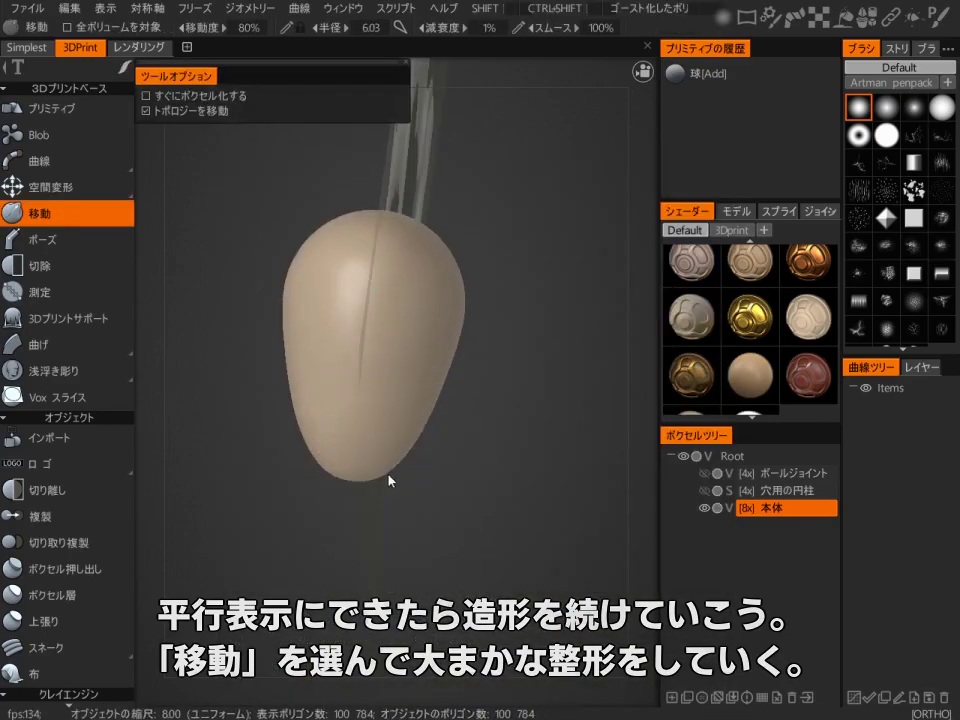
left_click_drag(370, 476, 357, 477)
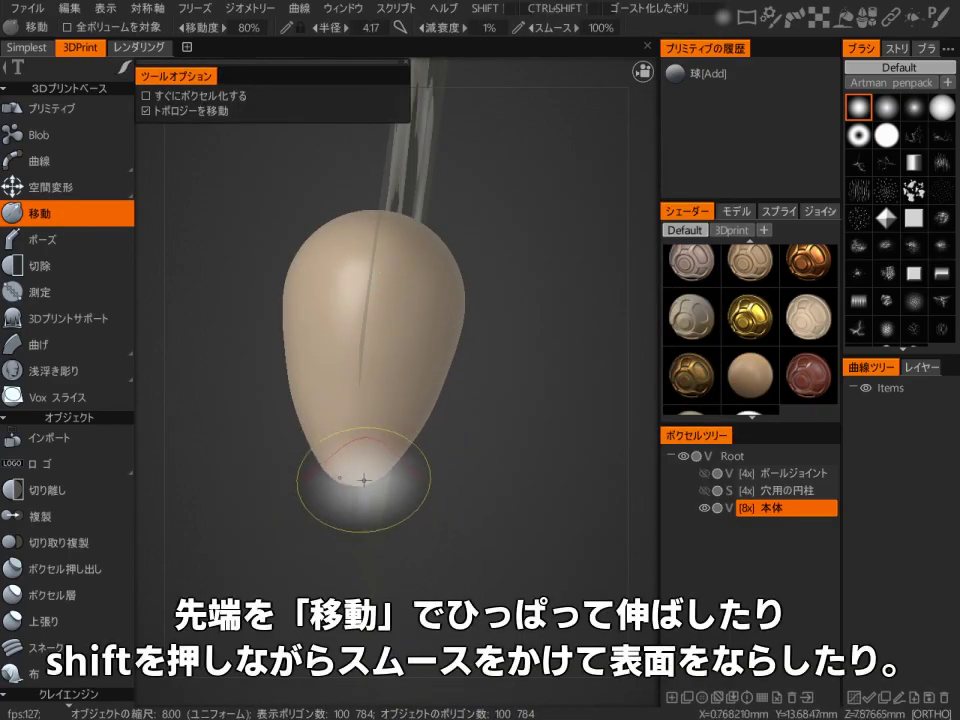
Smooth the surface along the snout and both sides of the head
left_click_drag(388, 462, 422, 386, "shift")
mouse_move(440, 428)
left_mouse_down("shift")
mouse_move(377, 345)
mouse_move(342, 357)
left_mouse_up("shift")
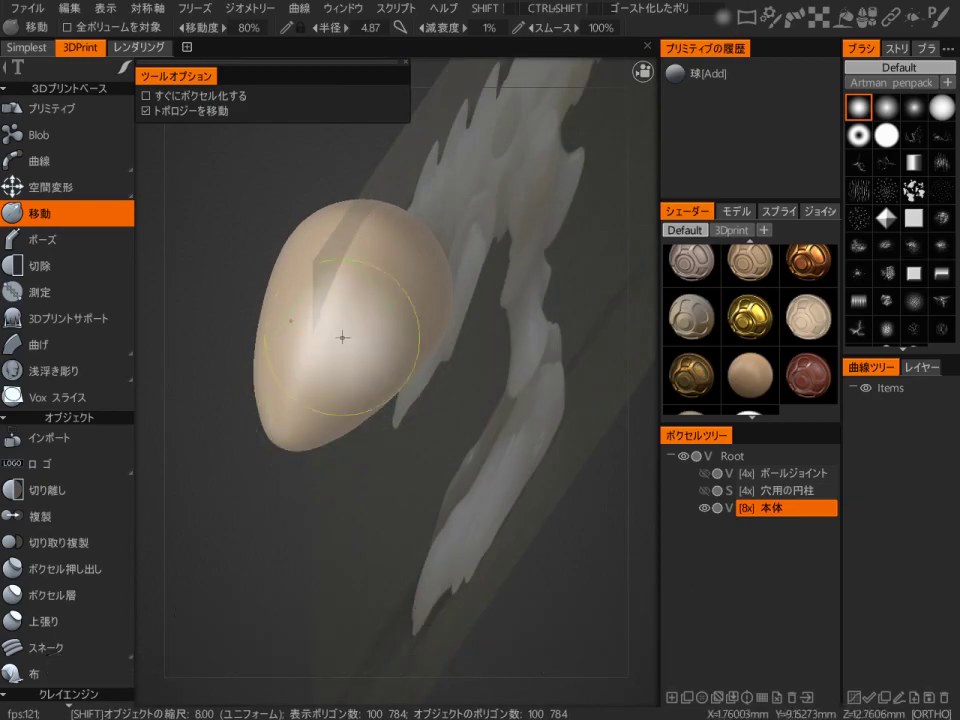
left_click_drag(340, 430, 570, 432, "alt")
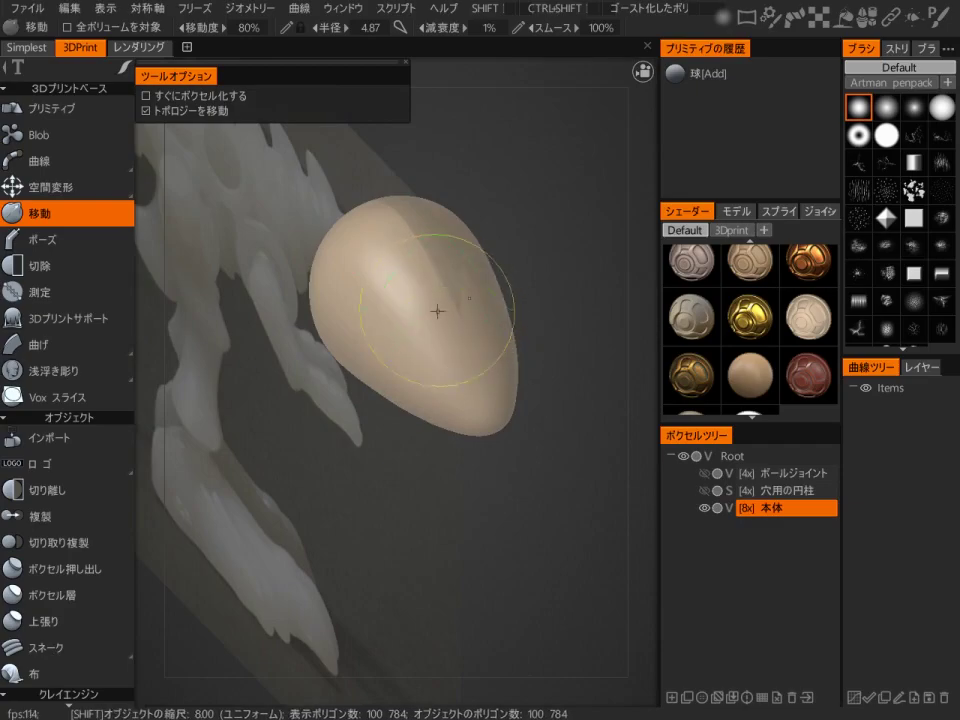
mouse_move(376, 304)
left_mouse_down("alt")
mouse_move(429, 339)
mouse_move(461, 249)
mouse_move(279, 214)
mouse_move(285, 257)
mouse_move(364, 319)
mouse_move(410, 400)
mouse_move(425, 457)
left_mouse_up("alt")
Build up a raised collar ridge around the back of the head with the ドロー (Draw) brush at radius 1.54 and depth 15%
key("space")
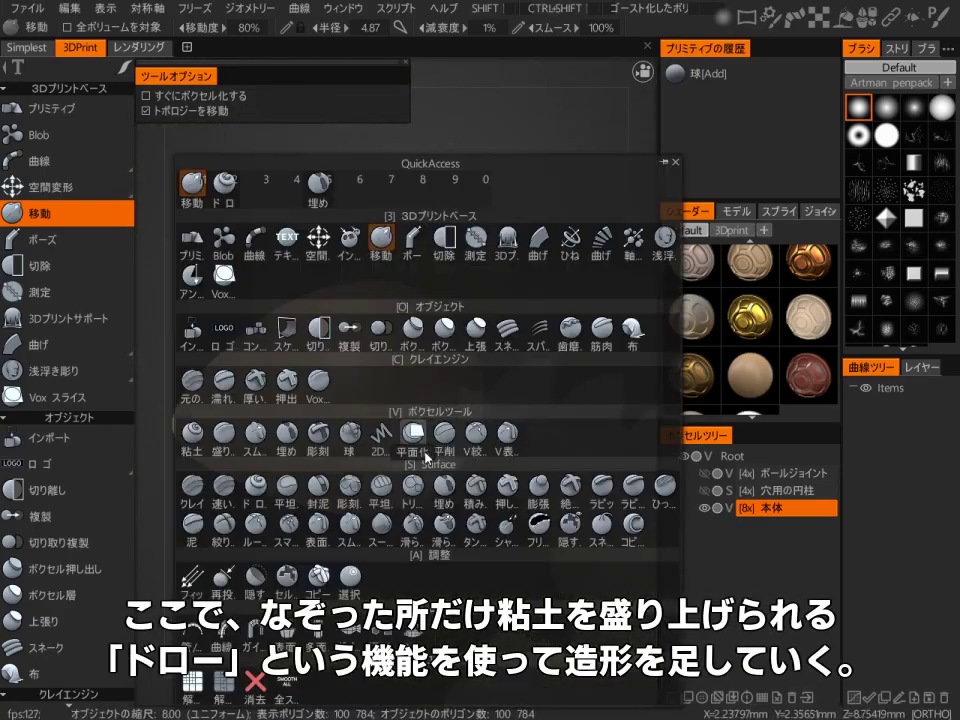
left_click(255, 480)
right_click_drag(336, 424, 268, 440)
left_click_drag(323, 445, 317, 467, "alt")
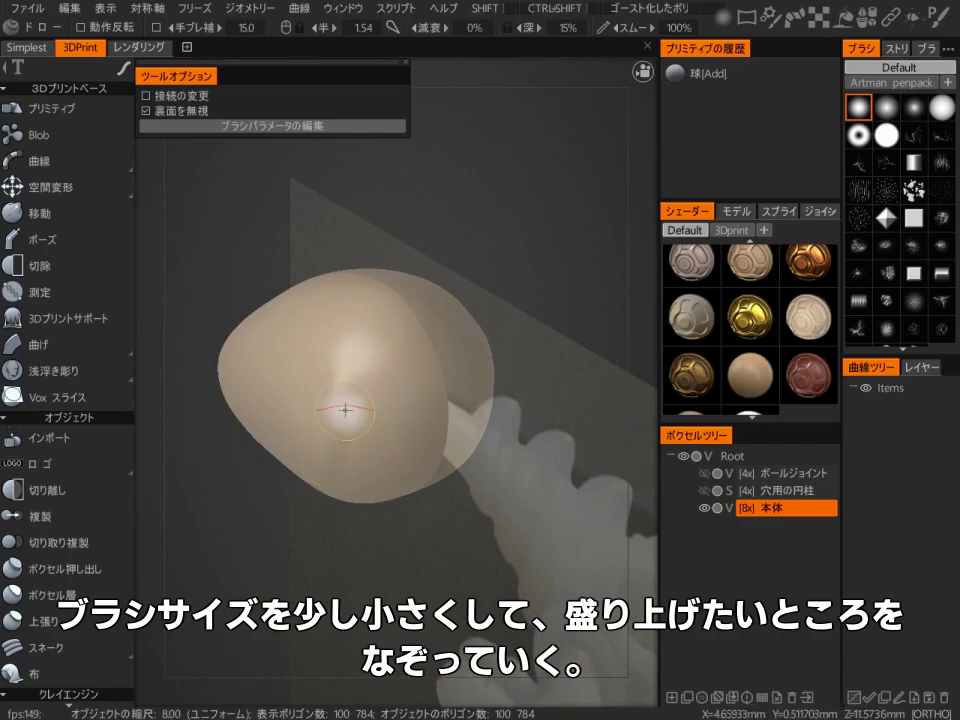
left_click_drag(401, 317, 400, 388, "alt")
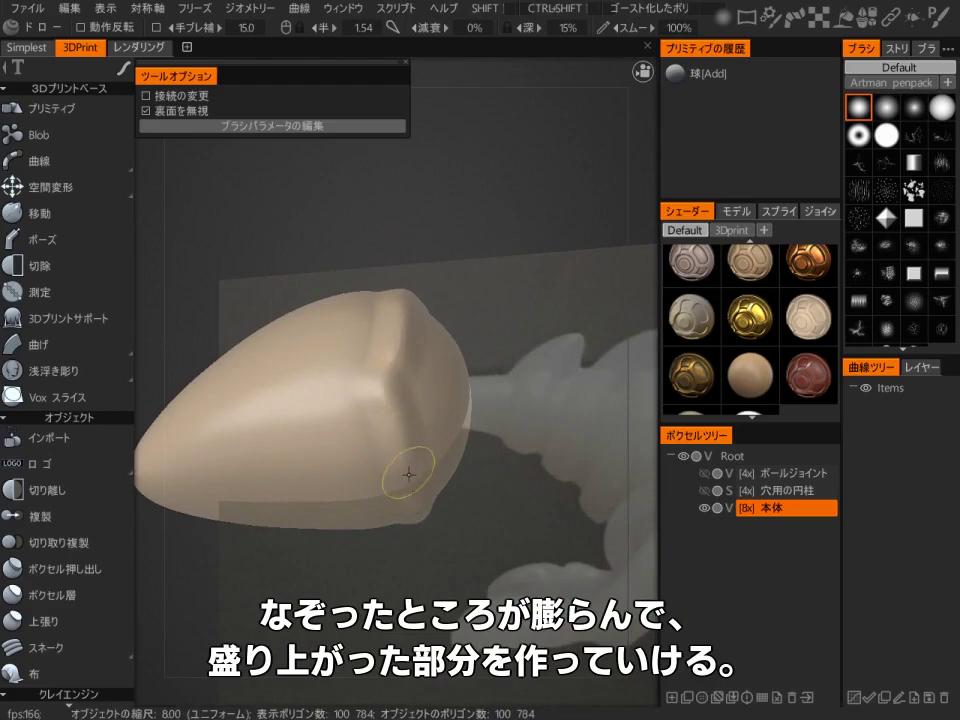
mouse_move(423, 431)
left_mouse_down("alt")
mouse_move(405, 381)
mouse_move(364, 484)
mouse_move(366, 360)
left_mouse_up("alt")
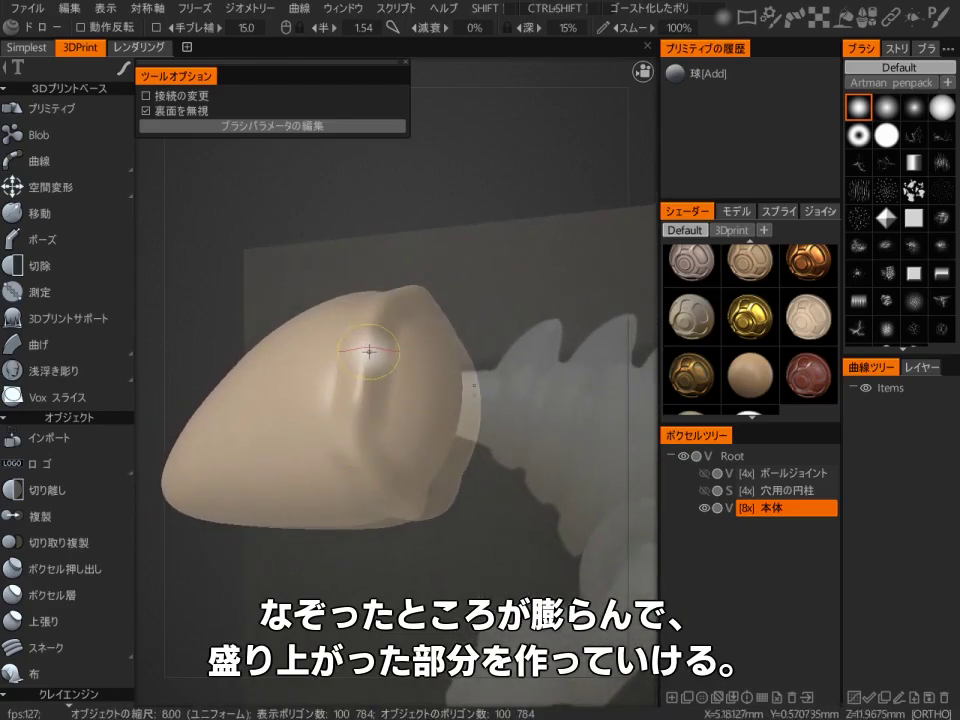
left_click_drag(392, 497, 376, 328, "alt")
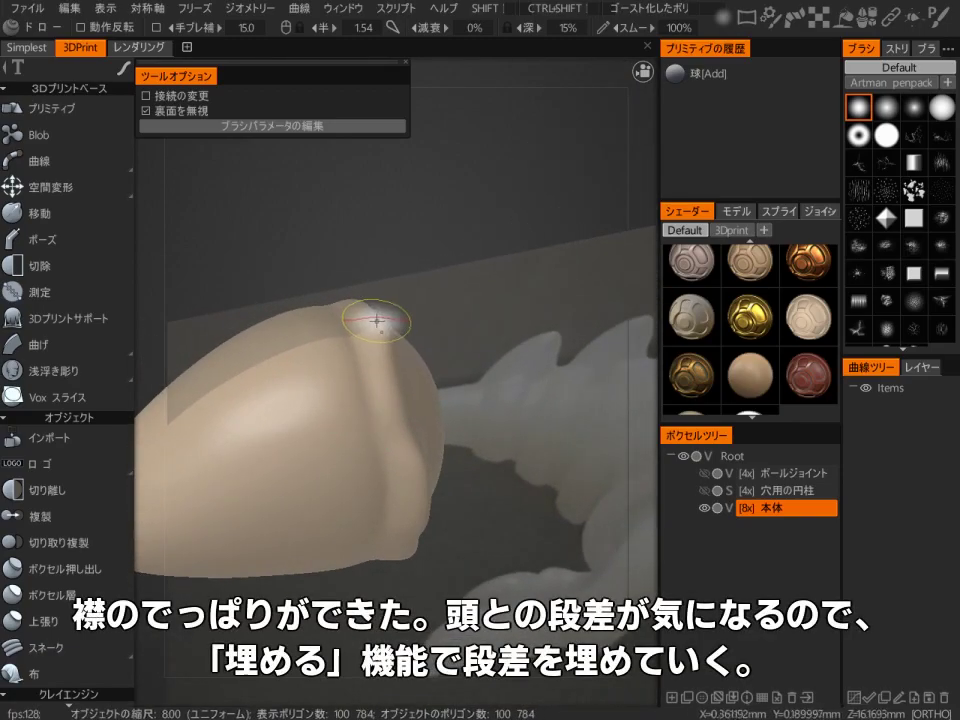
Fill the step between the collar ridge and the head with the 埋める (Fill) brush at radius 2.54 and depth 98%
key("space")
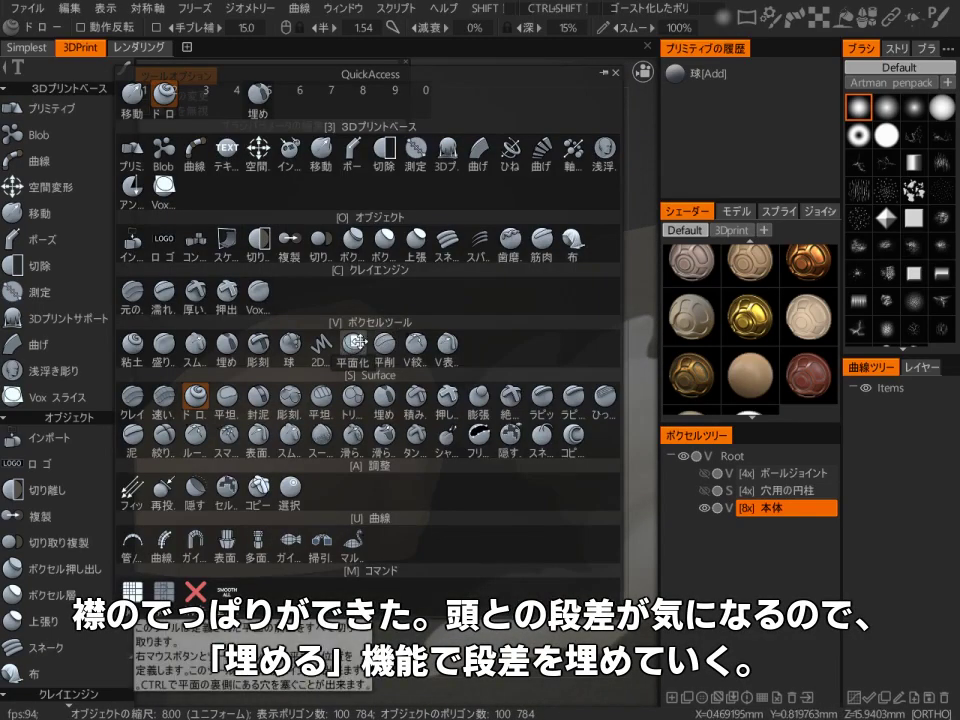
left_click(227, 344)
mouse_move(332, 334)
left_mouse_down()
mouse_move(375, 486)
mouse_move(377, 471)
left_mouse_up()
left_click_drag(374, 420, 392, 338, "alt")
left_click_drag(355, 530, 577, 463, "alt")
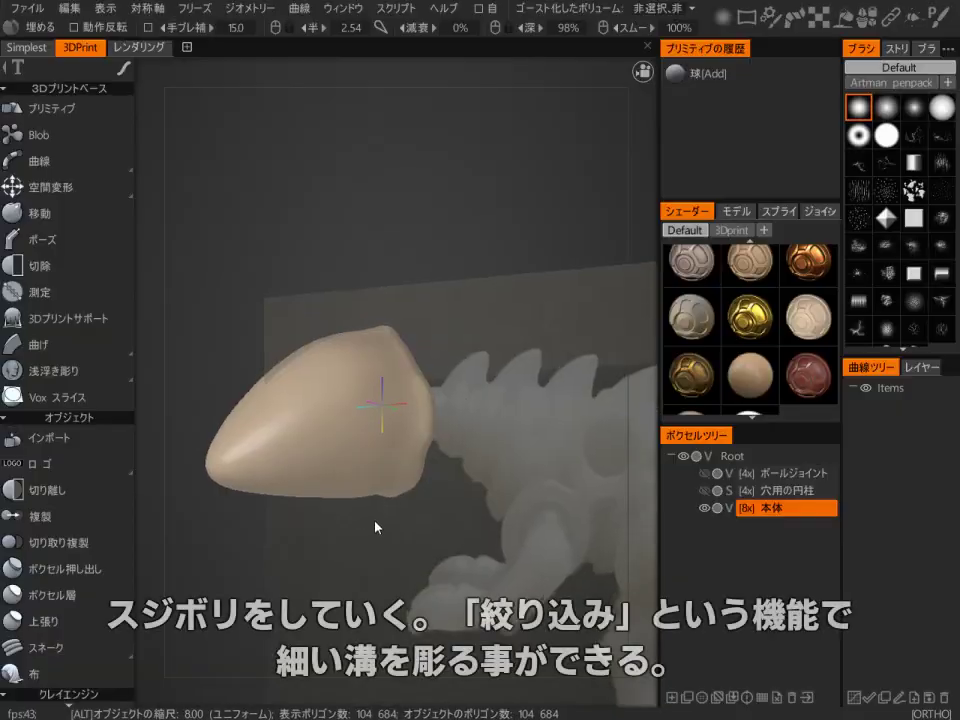
Carve the mouth line from the snout tip to the collar with the 絞り込み (Pinch) brush at radius 2.24 and depth 20%
left_click_drag(377, 525, 399, 416, "alt")
key("space")
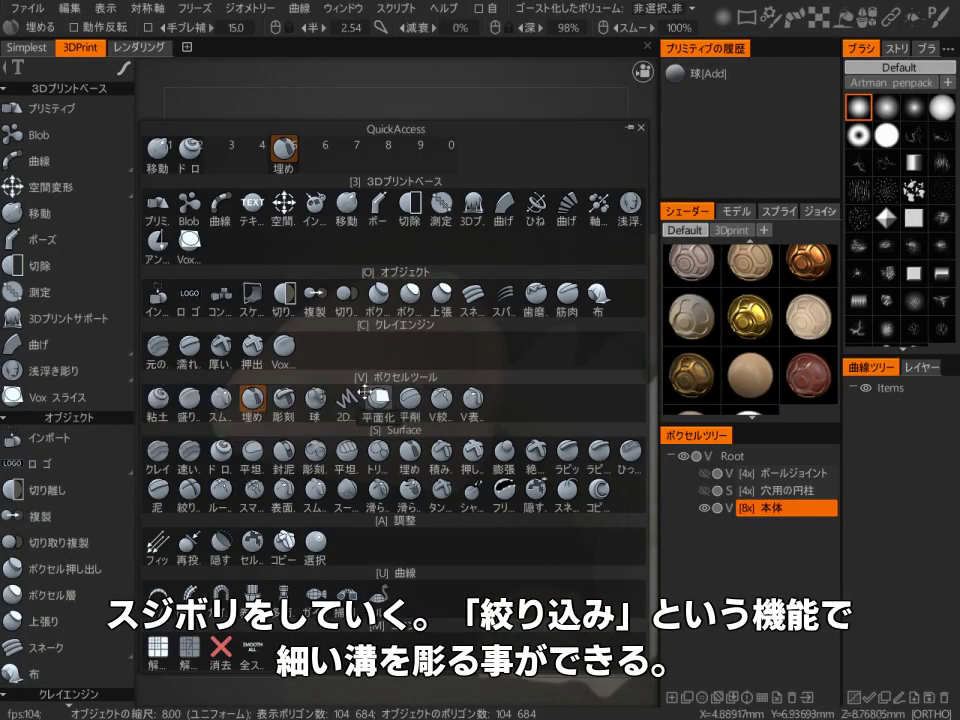
left_click(183, 494)
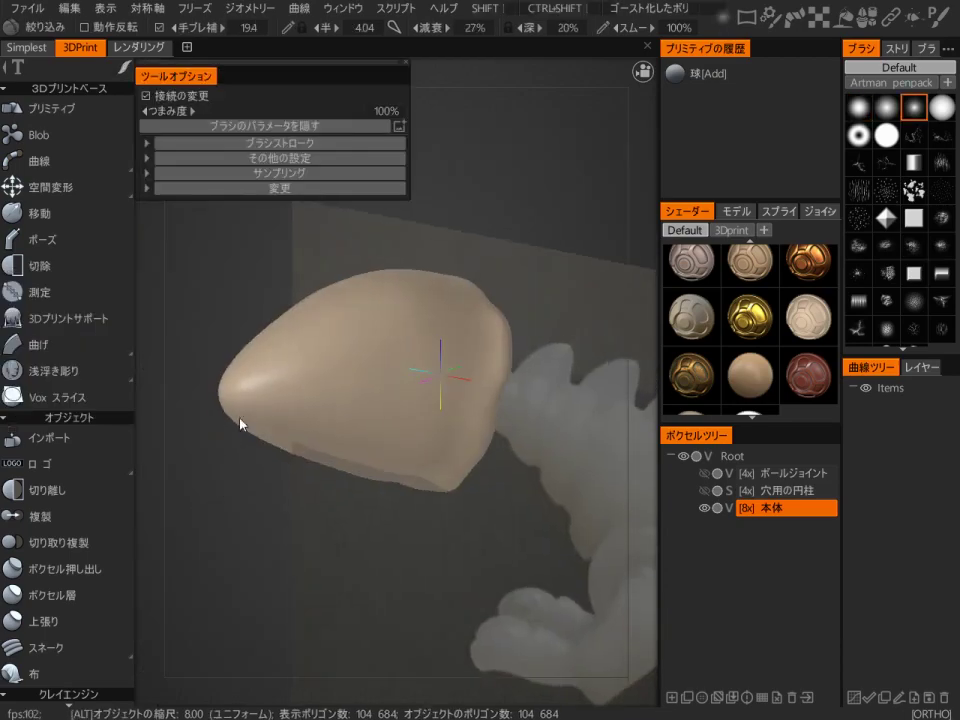
left_click_drag(242, 416, 241, 416)
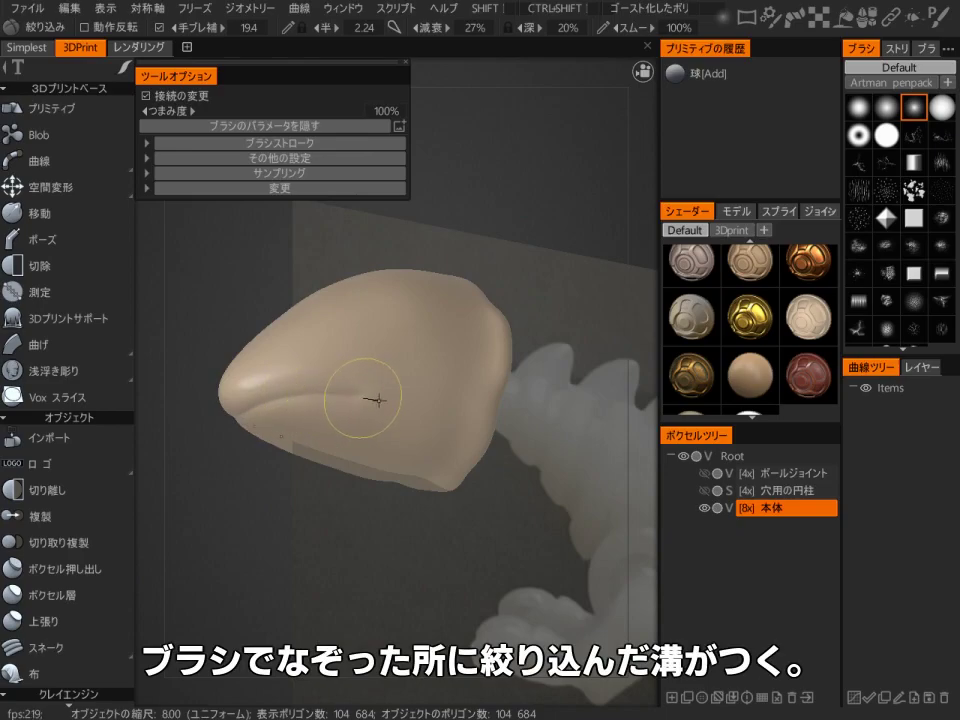
left_click_drag(487, 430, 459, 533, "alt")
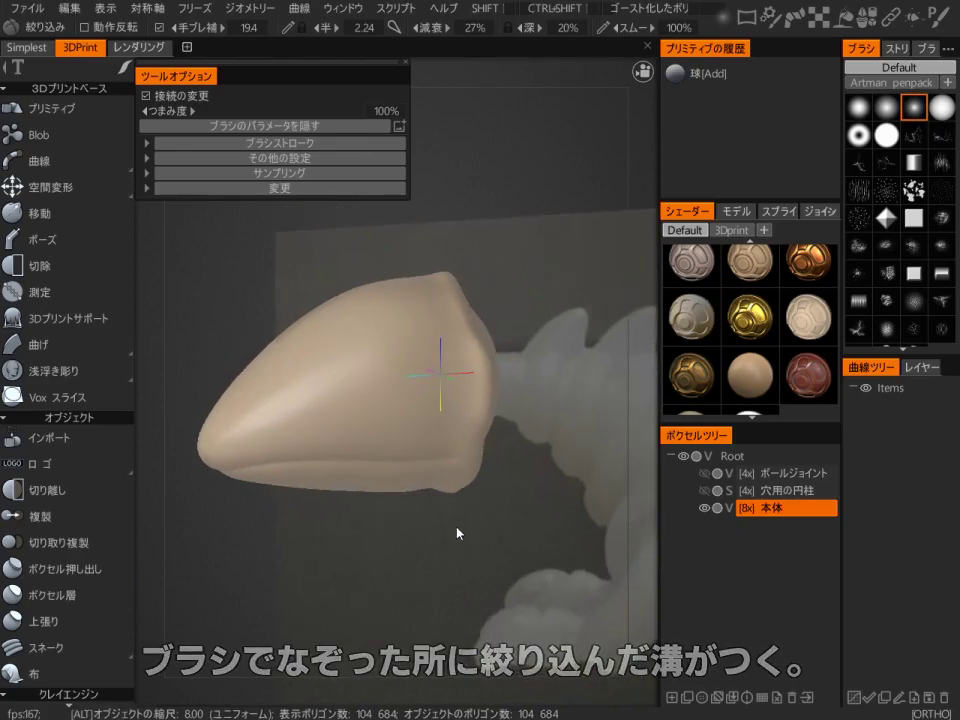
Deepen the mouth line by retracing it with the 絞り込み (Pinch) brush at radius 1.01 and depth 23%
middle_click_drag(350, 489, 371, 491, "alt")
right_click_drag(371, 491, 388, 371, "alt")
mouse_move(388, 371)
left_mouse_down("alt")
mouse_move(316, 390)
mouse_move(274, 420)
left_mouse_up("alt")
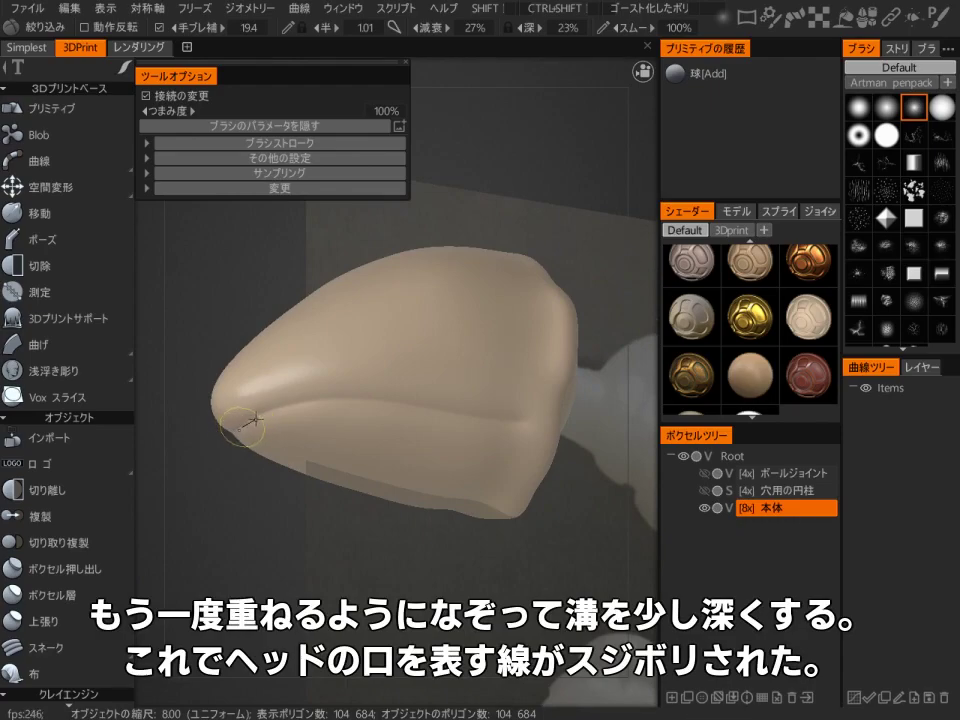
mouse_move(378, 396)
left_mouse_down()
mouse_move(481, 411)
mouse_move(478, 497)
mouse_move(519, 399)
mouse_move(585, 486)
mouse_move(368, 478)
left_mouse_up()
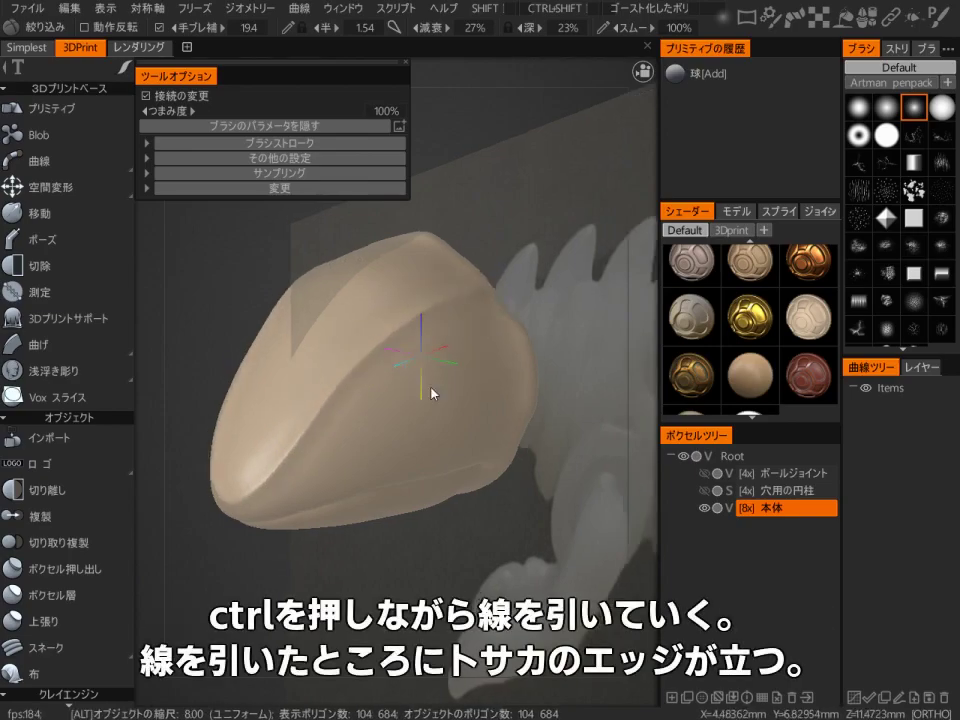
Raise sharp edges along the crest and the collar with the inverted 絞り込み (Pinch) brush at radius 1.54 and depth 23%
mouse_move(433, 392)
left_mouse_down("alt")
mouse_move(570, 408)
mouse_move(544, 403)
mouse_move(446, 424)
mouse_move(452, 381)
mouse_move(360, 452)
mouse_move(336, 450)
mouse_move(390, 356)
mouse_move(354, 392)
mouse_move(389, 280)
mouse_move(385, 327)
left_mouse_up("alt")
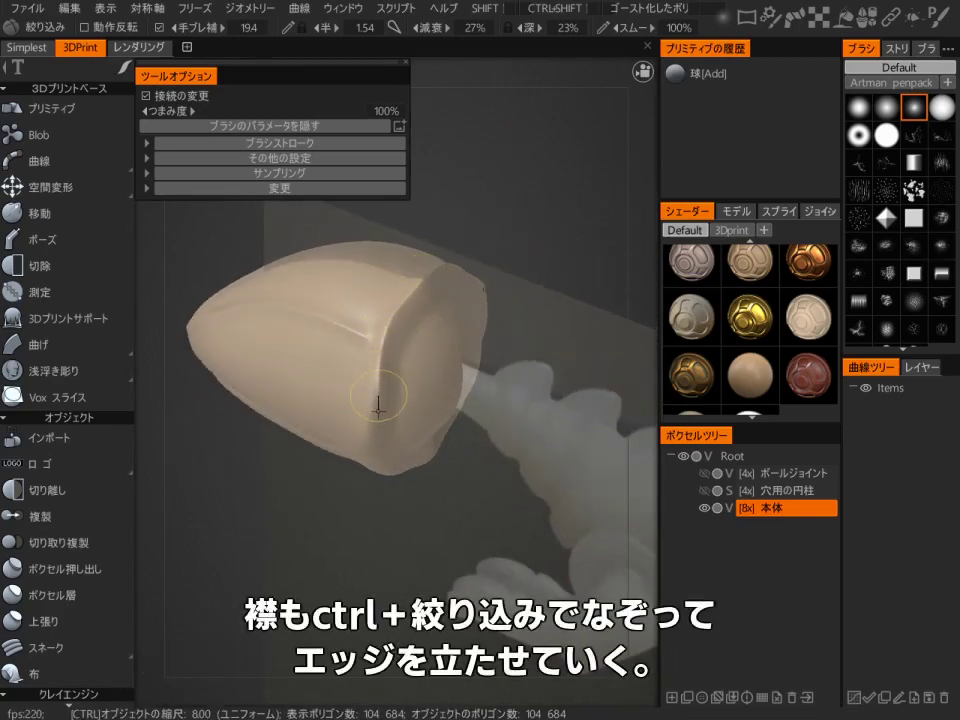
mouse_move(372, 447)
left_mouse_down("alt")
mouse_move(379, 343)
mouse_move(362, 333)
left_mouse_up("alt")
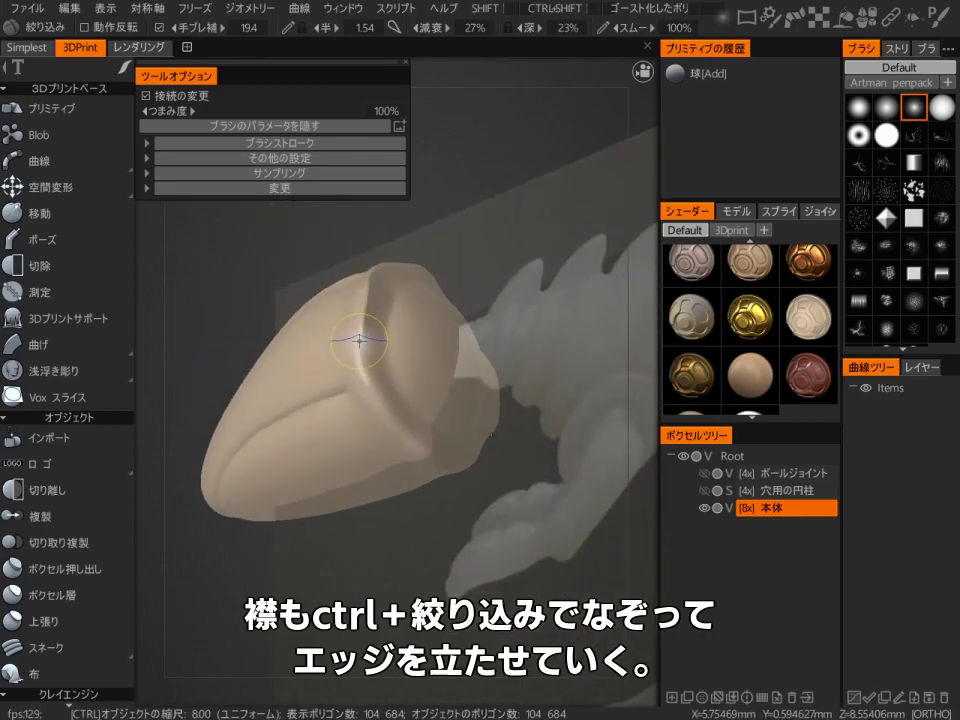
mouse_move(374, 404)
left_mouse_down("ctrl")
mouse_move(465, 516)
mouse_move(463, 480)
mouse_move(410, 420)
mouse_move(344, 441)
left_mouse_up("ctrl")
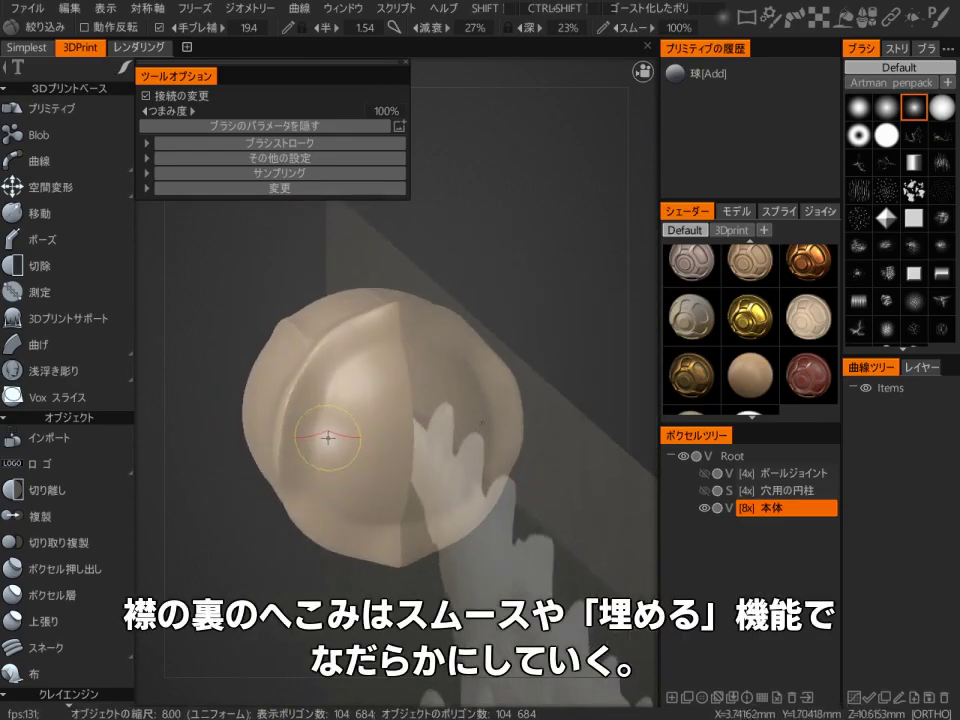
Smooth the hollow on the back face of the head behind the collar
key("space")
left_click(322, 441)
scroll(371, 378, "up", 4, "shift")
mouse_move(375, 380)
left_mouse_down("shift")
mouse_move(407, 390)
mouse_move(419, 439)
mouse_move(454, 371)
left_mouse_up("shift")
Show the 穴用の円柱 volume and switch ghost mode for 本体 on and off to check the cylinder's position inside the head
left_click(706, 490)
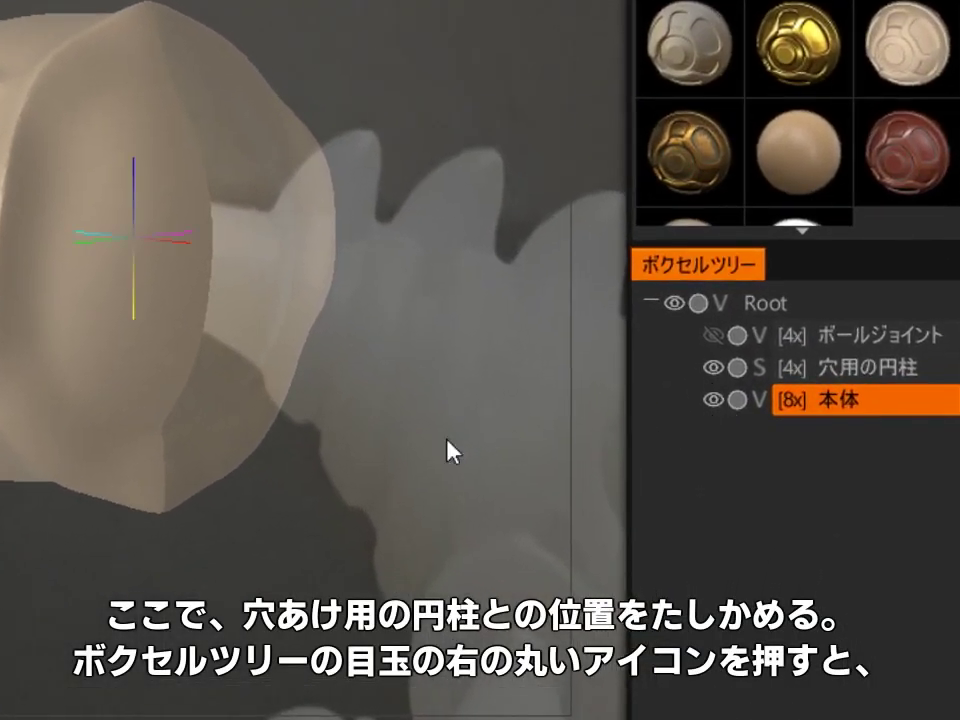
left_click_drag(454, 452, 622, 455, "alt")
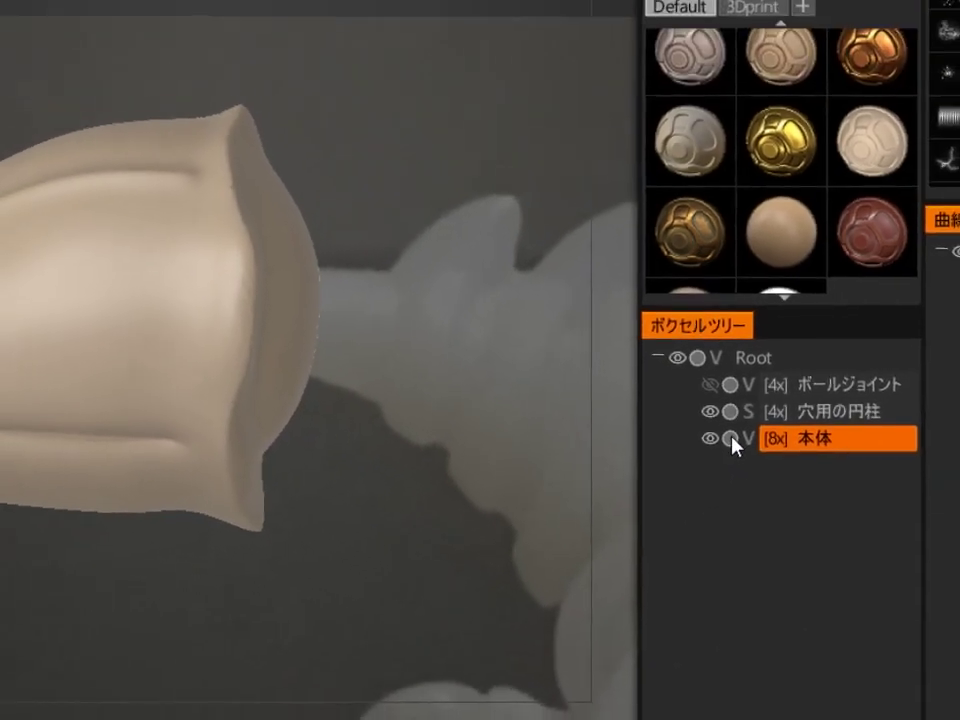
left_click(737, 399)
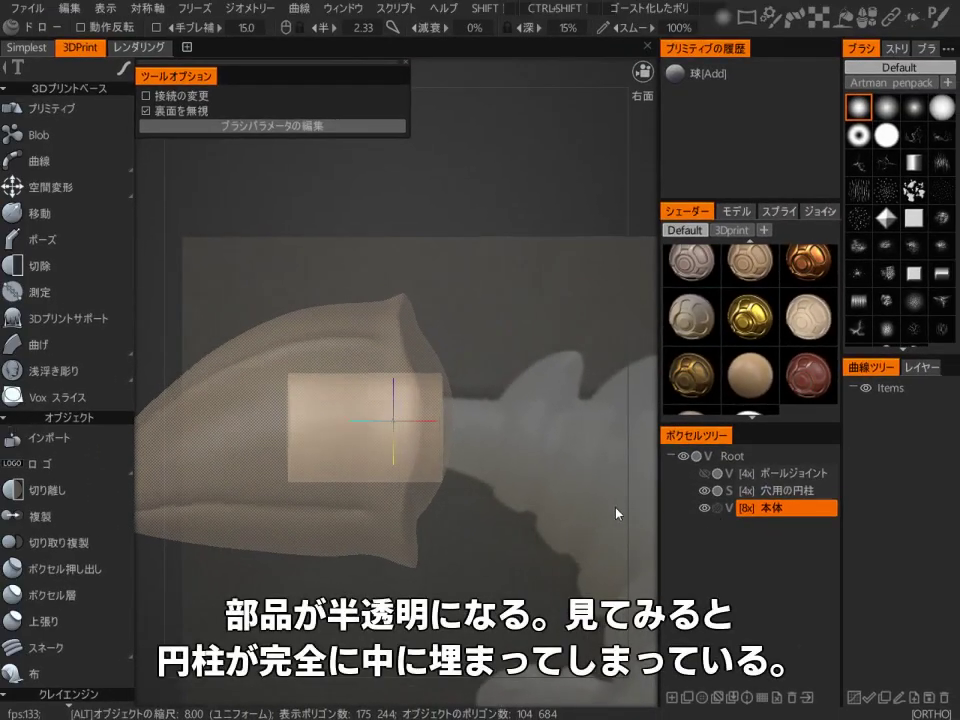
left_click_drag(620, 532, 565, 533, "alt")
left_click(718, 509)
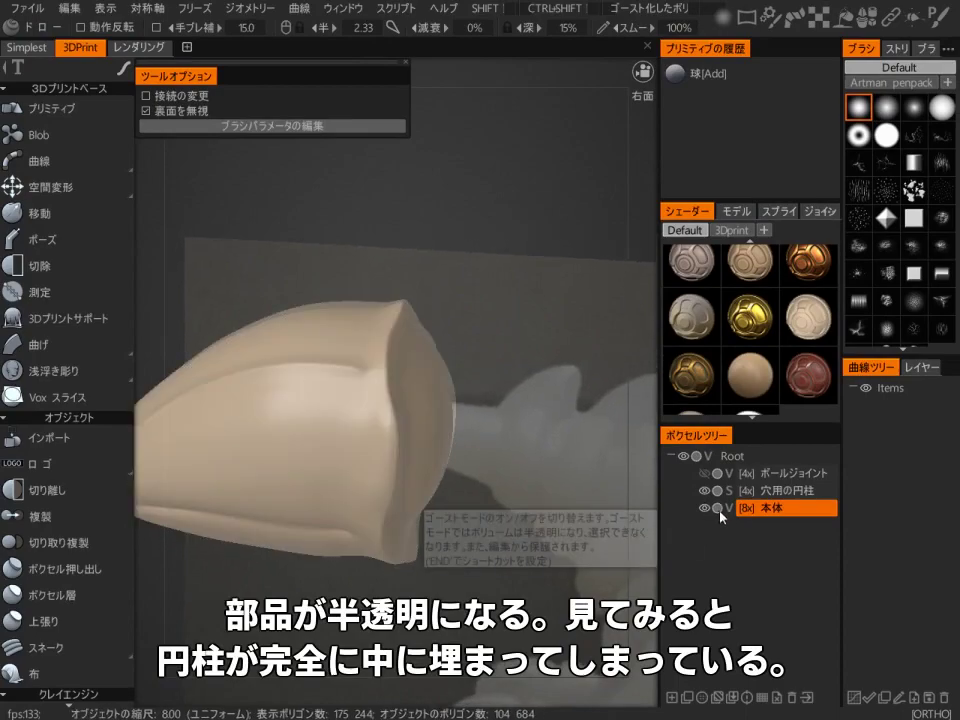
left_click(718, 509)
left_click(718, 509)
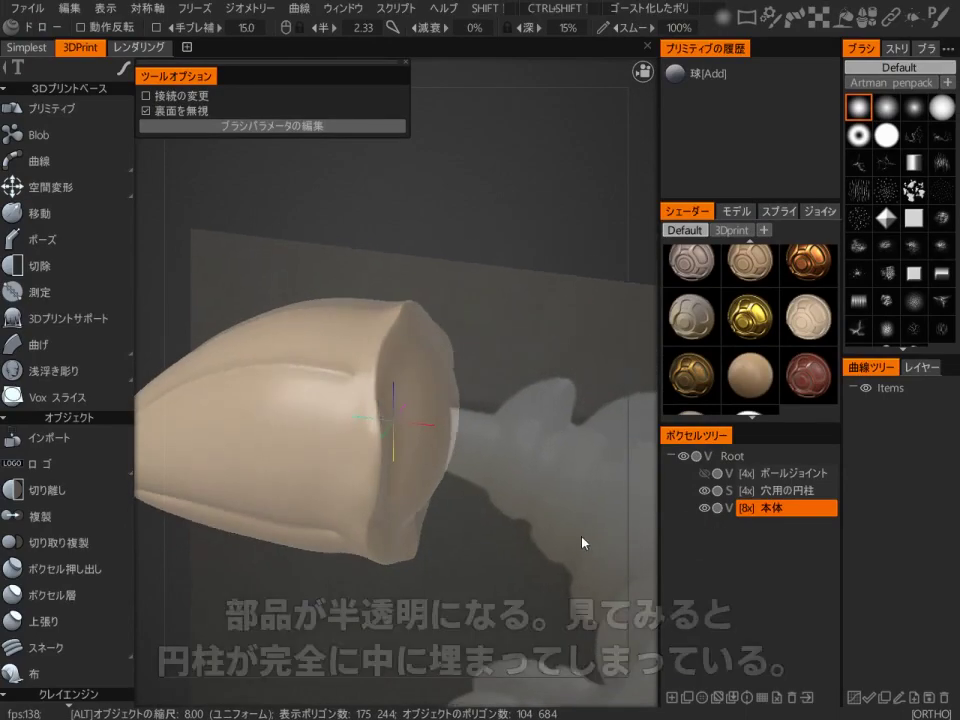
Push the back face of the head inward with the 移動 (Move) brush at radius 4.08 so the hole cylinder protrudes slightly
left_click_drag(589, 534, 752, 522, "alt")
key("space")
left_click(435, 430)
mouse_move(433, 437)
left_mouse_down()
mouse_move(442, 446)
mouse_move(413, 326)
mouse_move(421, 418)
left_mouse_up()
right_click_drag(421, 418, 401, 425)
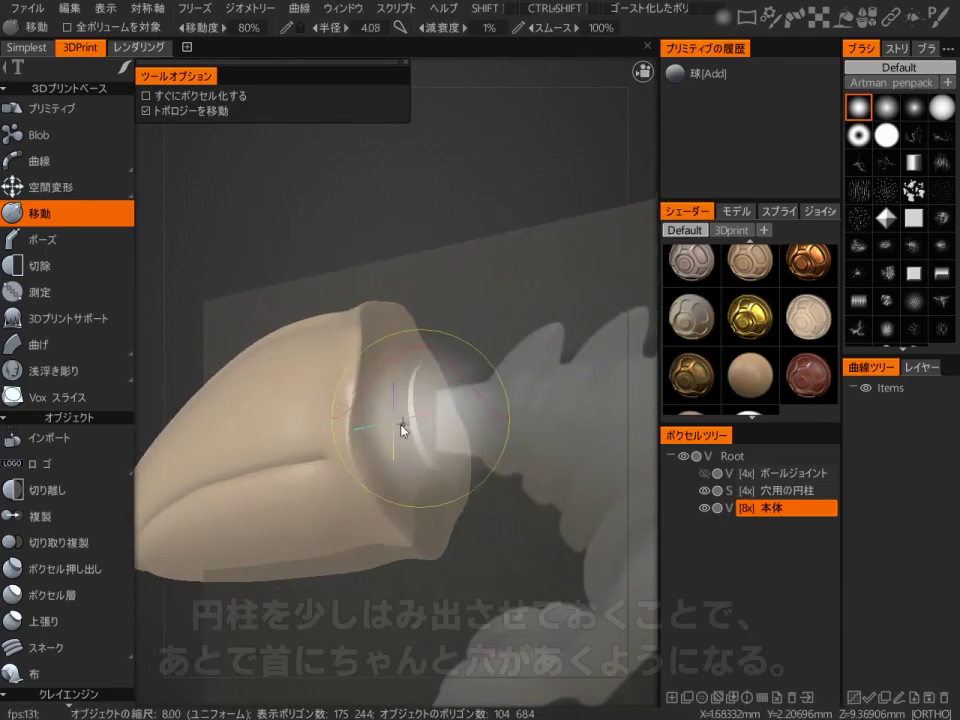
left_click_drag(404, 430, 514, 443, "alt")
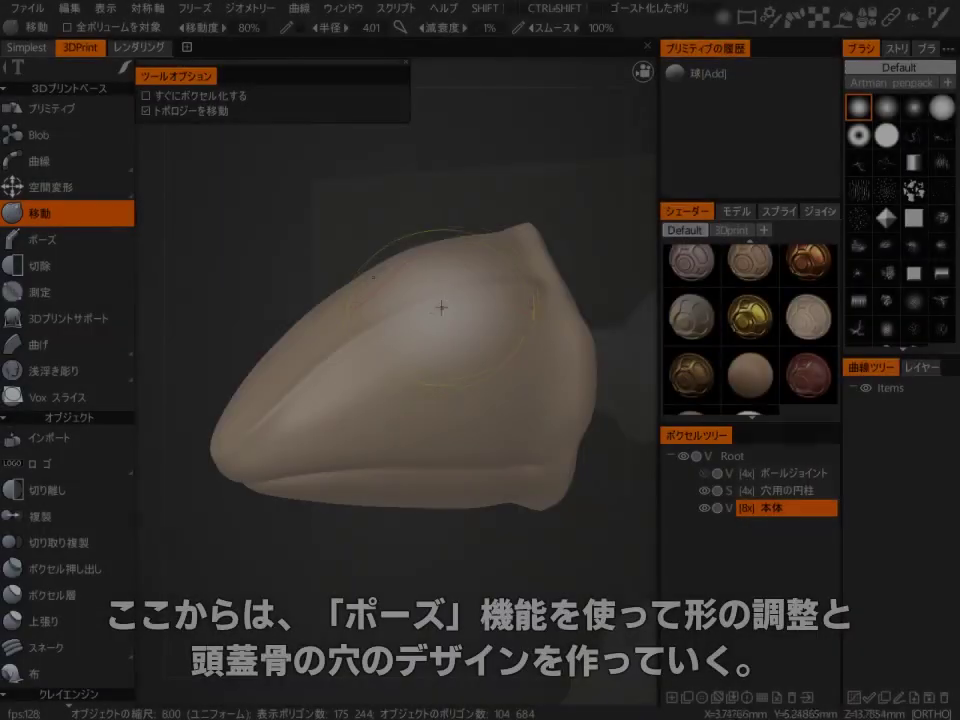
Select the snout with a straight gradient from base to tip using the ポーズ (Pose) tool in ライン (Line) selection mode
key("space")
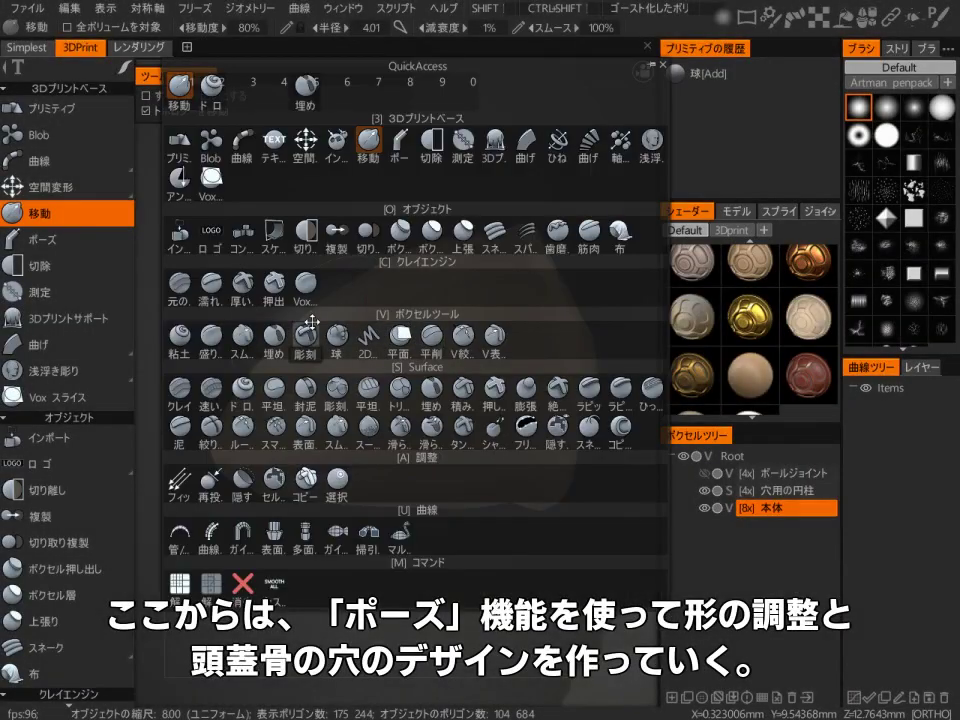
left_click(400, 140)
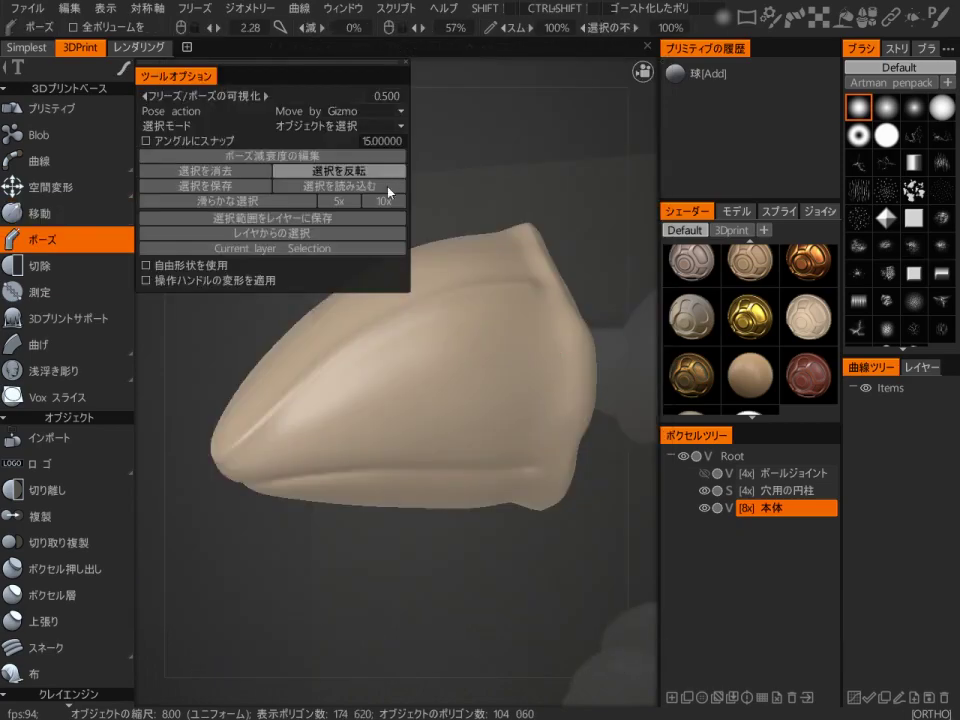
left_click_drag(411, 473, 628, 550, "alt")
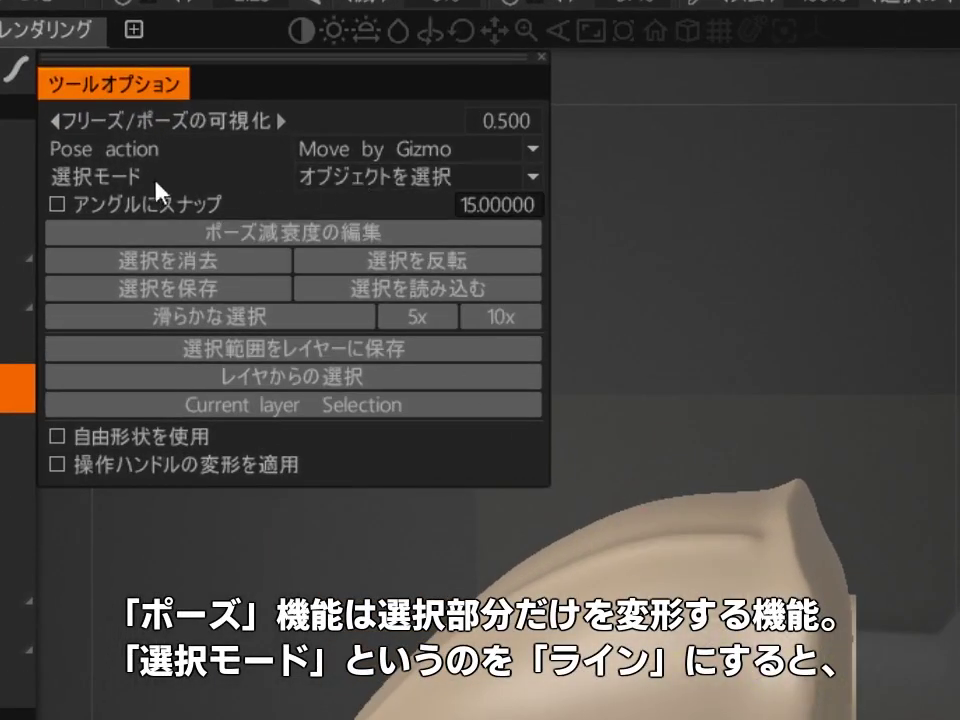
left_click(390, 182)
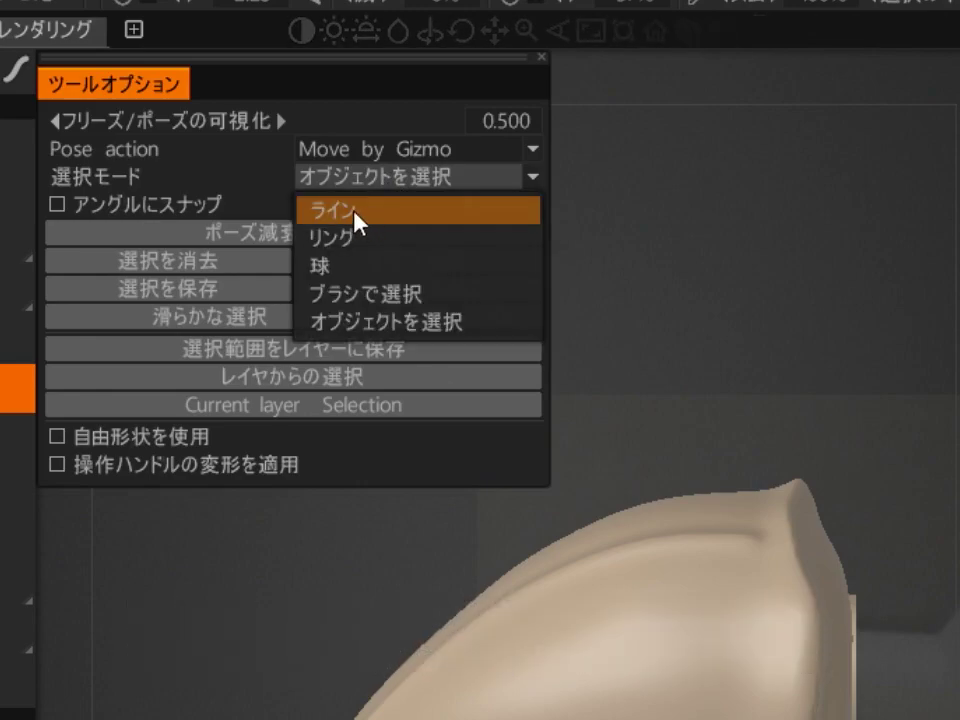
left_click(340, 212)
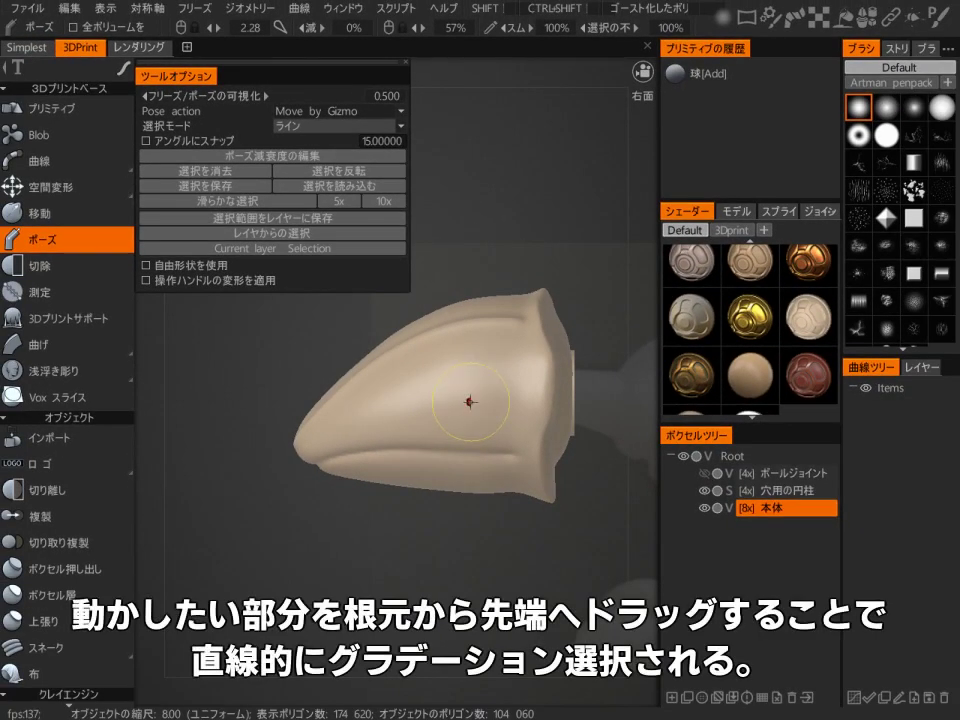
left_click_drag(283, 429, 432, 407)
left_click_drag(285, 508, 567, 509)
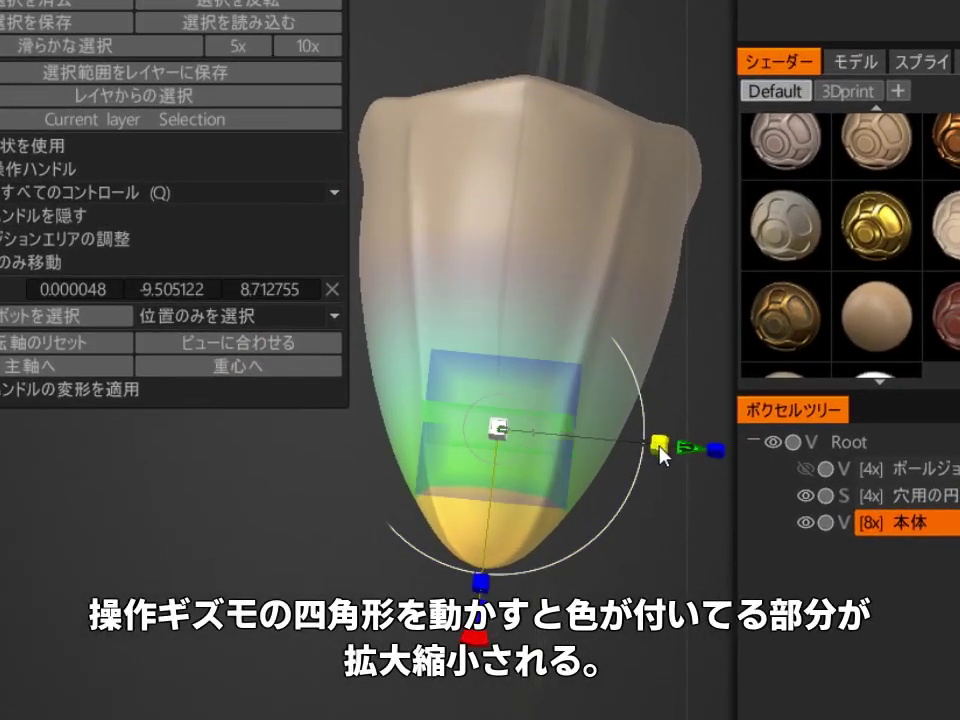
Shift only the pose gizmo to the snout tip and shrink the selected snout uniformly toward it into a sharper point
mouse_move(632, 568)
left_mouse_down()
mouse_move(530, 370)
mouse_move(543, 297)
left_mouse_up()
left_click_drag(455, 232, 443, 545)
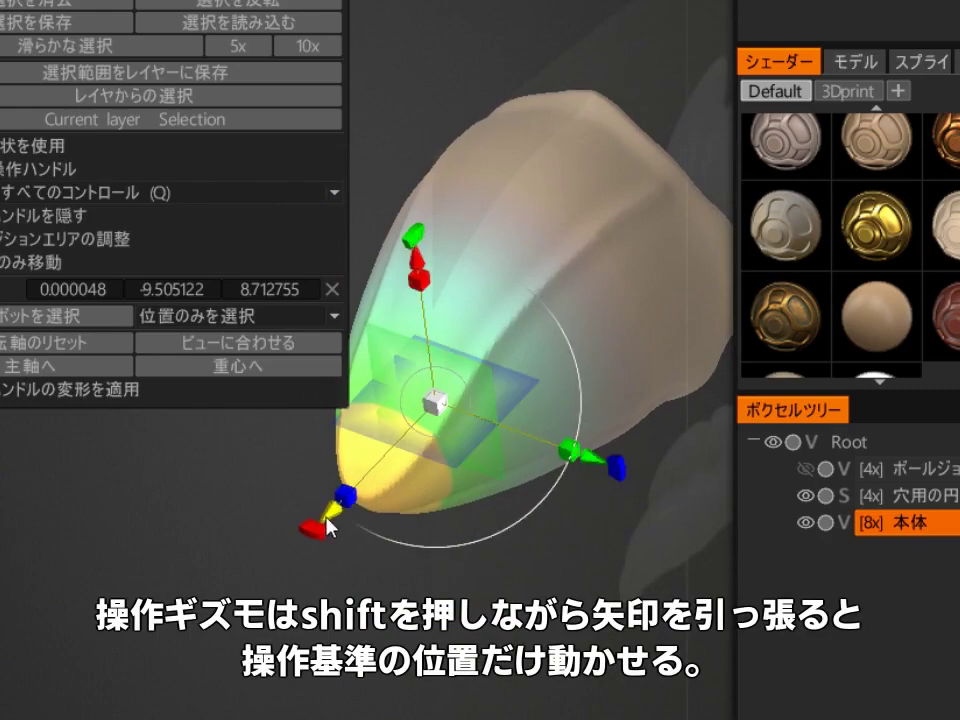
left_click_drag(326, 520, 267, 569, "shift")
left_click_drag(385, 670, 478, 604)
left_click_drag(322, 490, 350, 509, "shift")
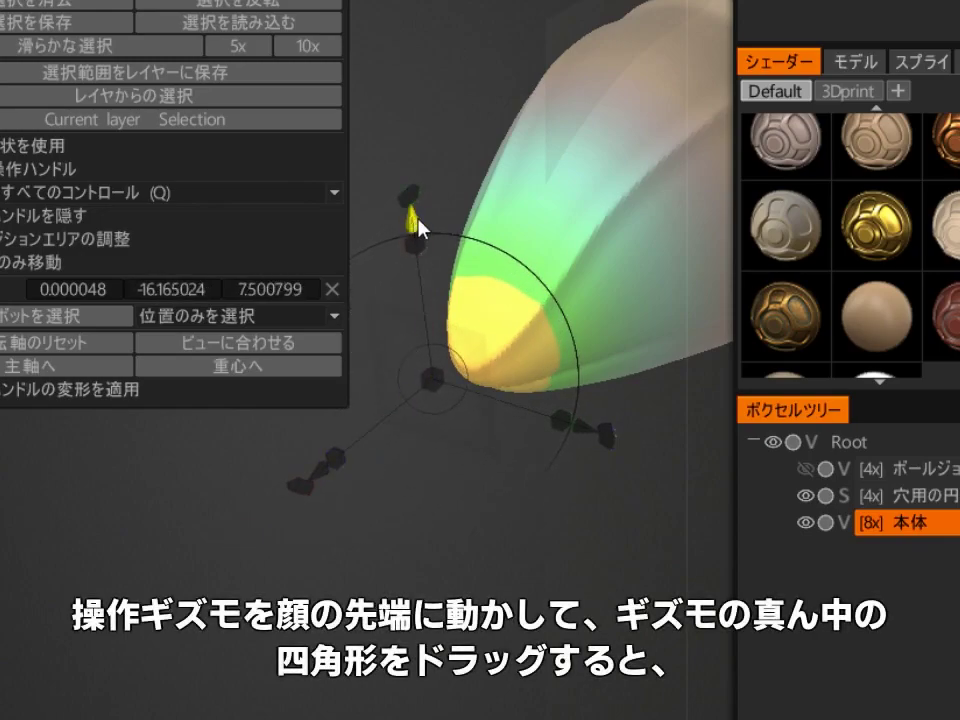
left_click_drag(497, 568, 410, 444)
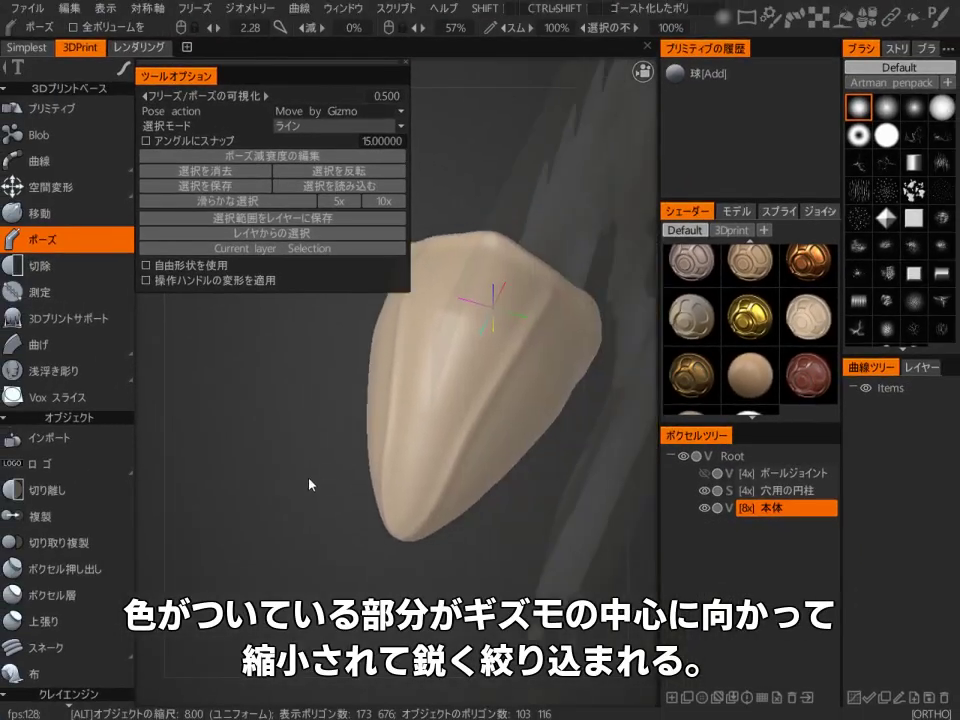
Smooth out the step that the gradient pose left on the side of the head
left_click_drag(495, 453, 357, 381)
right_click_drag(356, 383, 476, 373, "alt")
left_click_drag(476, 373, 476, 343, "alt")
scroll(459, 401, "up", 2)
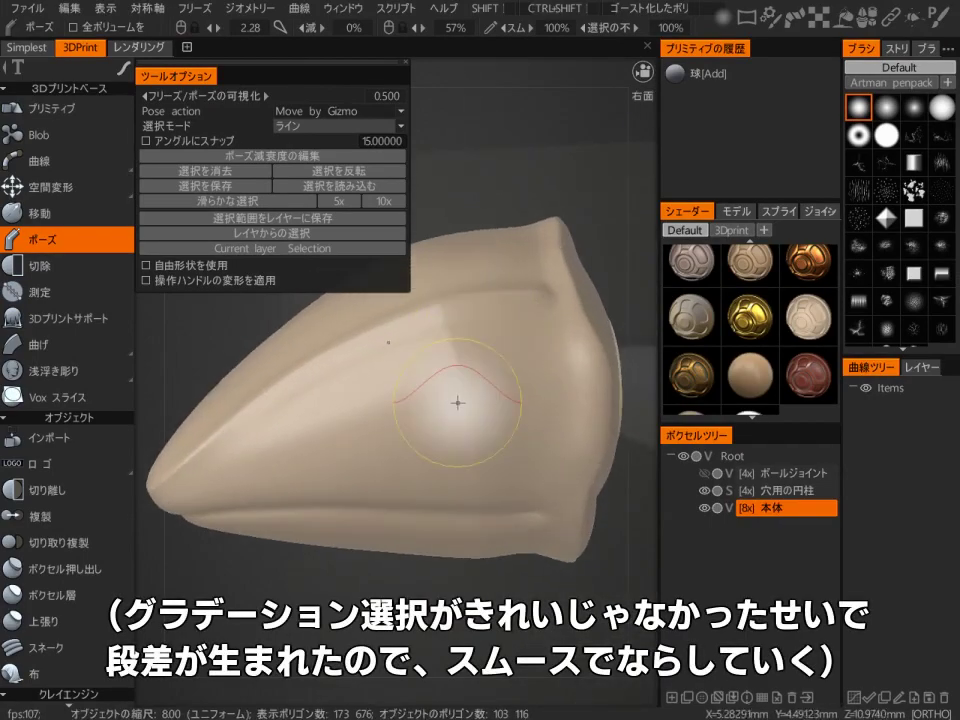
key("space")
key("2")
left_click_drag(452, 390, 460, 346, "shift")
Retrace the mouth line with the 絞り込み (Pinch) brush at radius 1.54 and depth 23% to deepen its step
left_click_drag(460, 346, 521, 523, "alt")
mouse_move(495, 352)
left_mouse_down("alt")
mouse_move(456, 427)
mouse_move(531, 546)
mouse_move(429, 368)
left_mouse_up("alt")
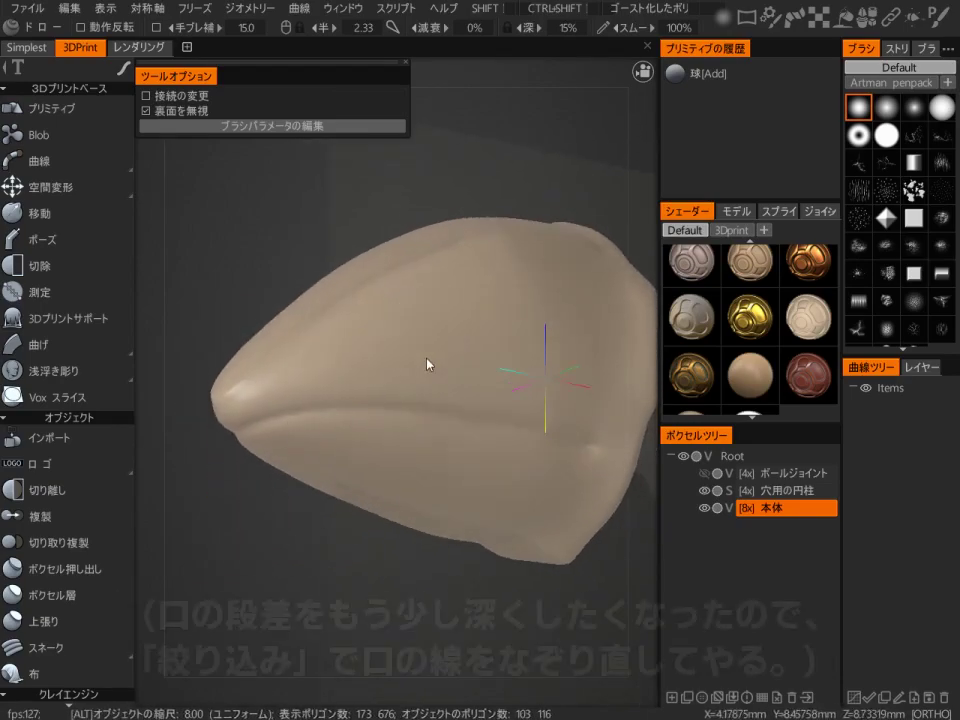
key("space")
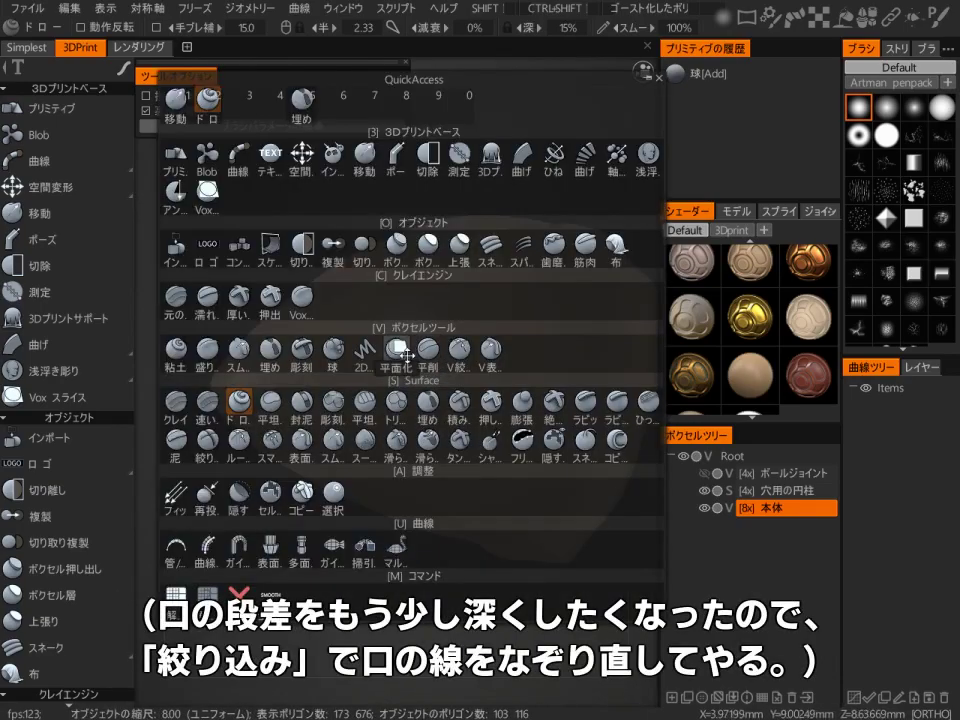
left_click(207, 440)
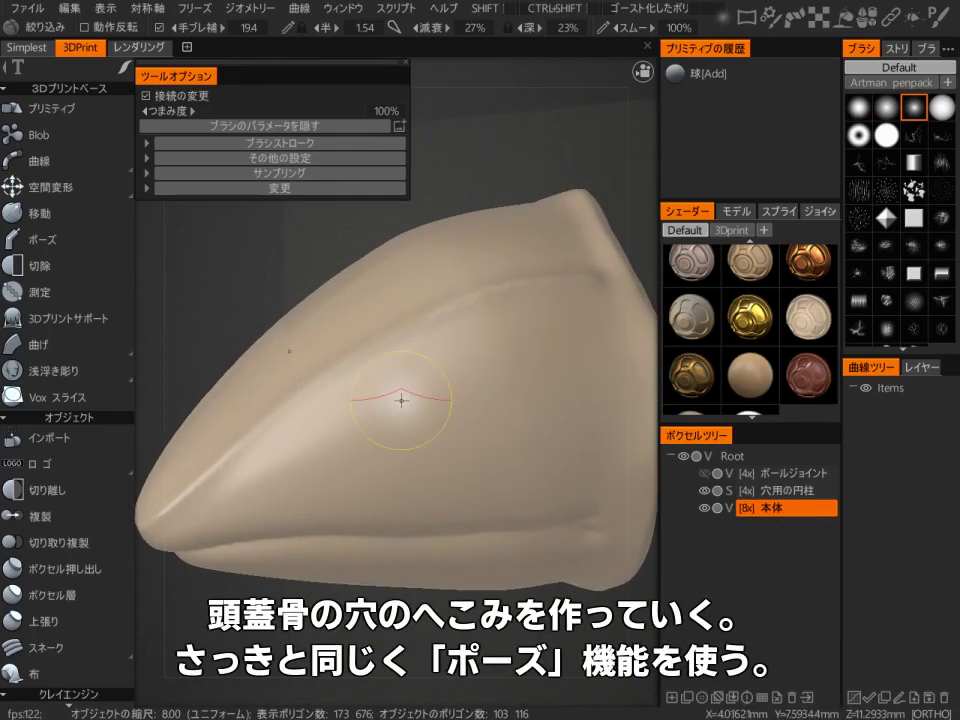
Paint an upright oval pose selection on the side of the snout in ブラシで選択 (Select with brush) mode at radius 0.818
key("space")
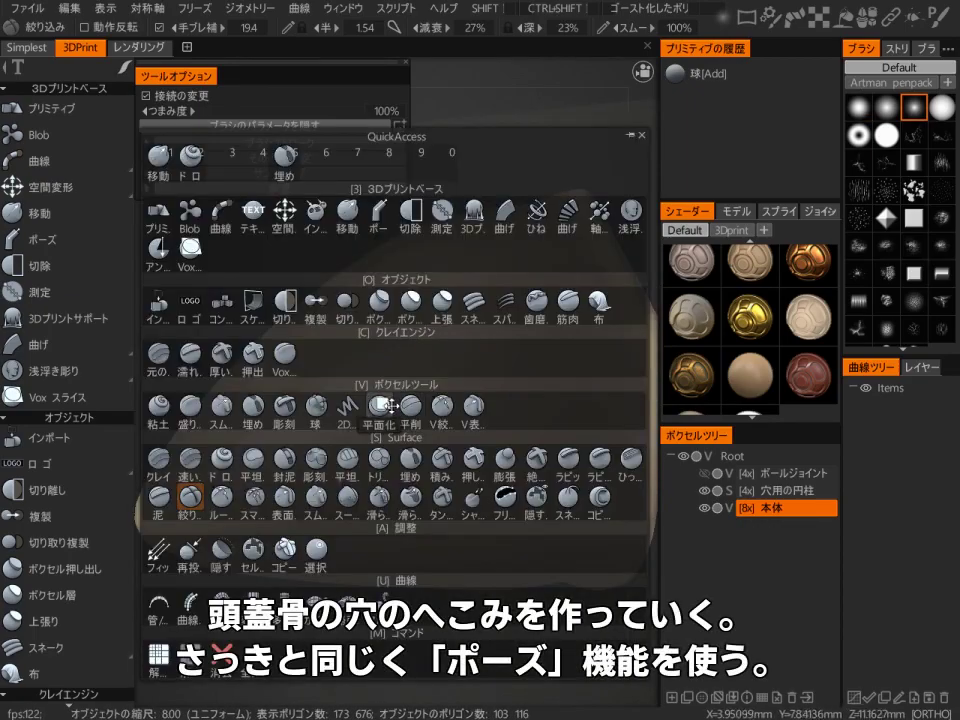
left_click(378, 208)
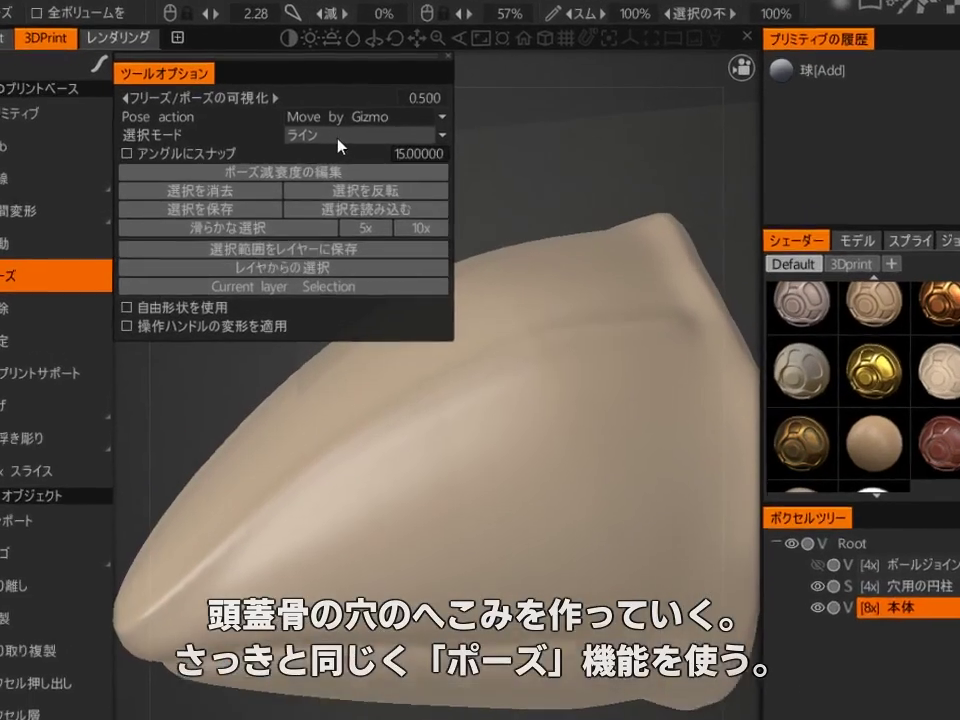
left_click(340, 126)
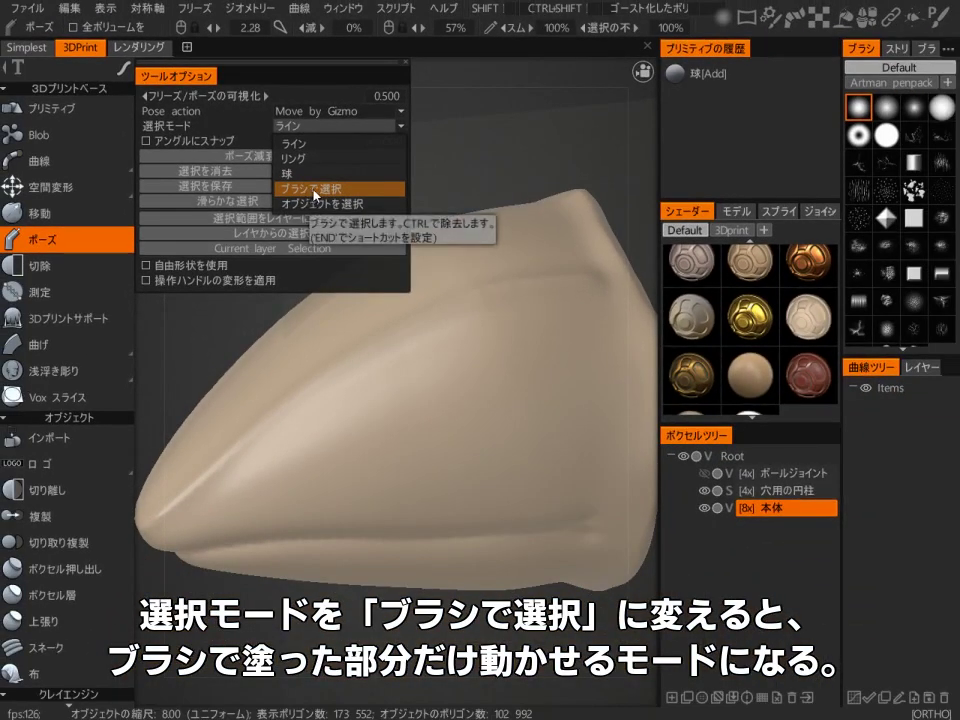
left_click(314, 190)
mouse_move(362, 436)
left_mouse_down()
mouse_move(343, 437)
mouse_move(346, 483)
left_mouse_up()
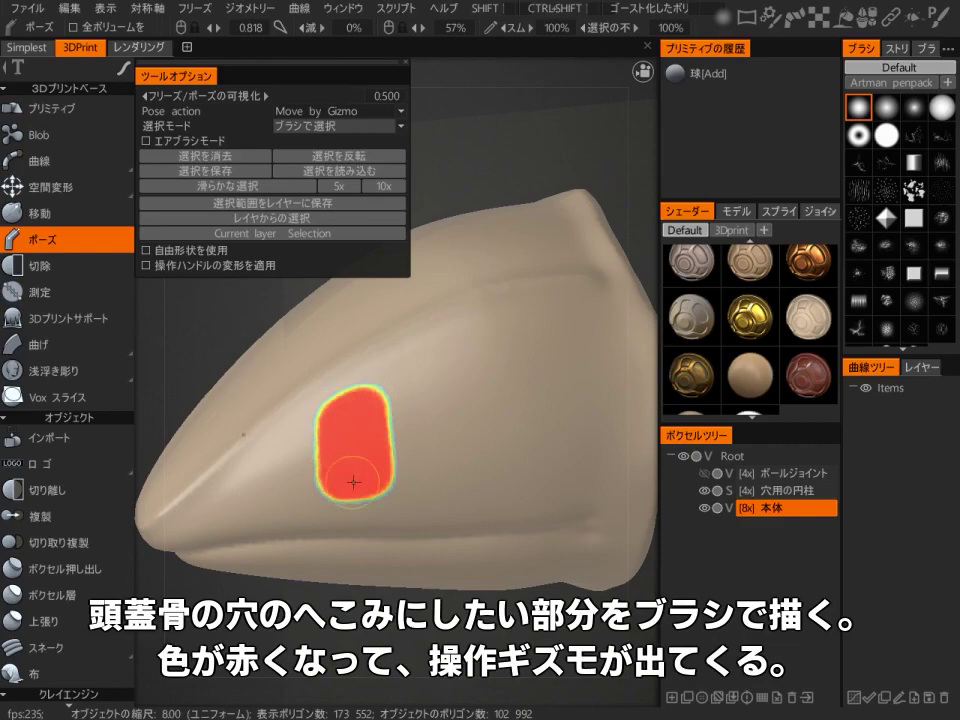
Push the painted snout areas inward along the gizmo axis to form the skull recess and clear the selection
mouse_move(351, 483)
left_mouse_down("alt")
mouse_move(482, 557)
mouse_move(469, 302)
mouse_move(548, 308)
mouse_move(508, 345)
mouse_move(602, 373)
left_mouse_up("alt")
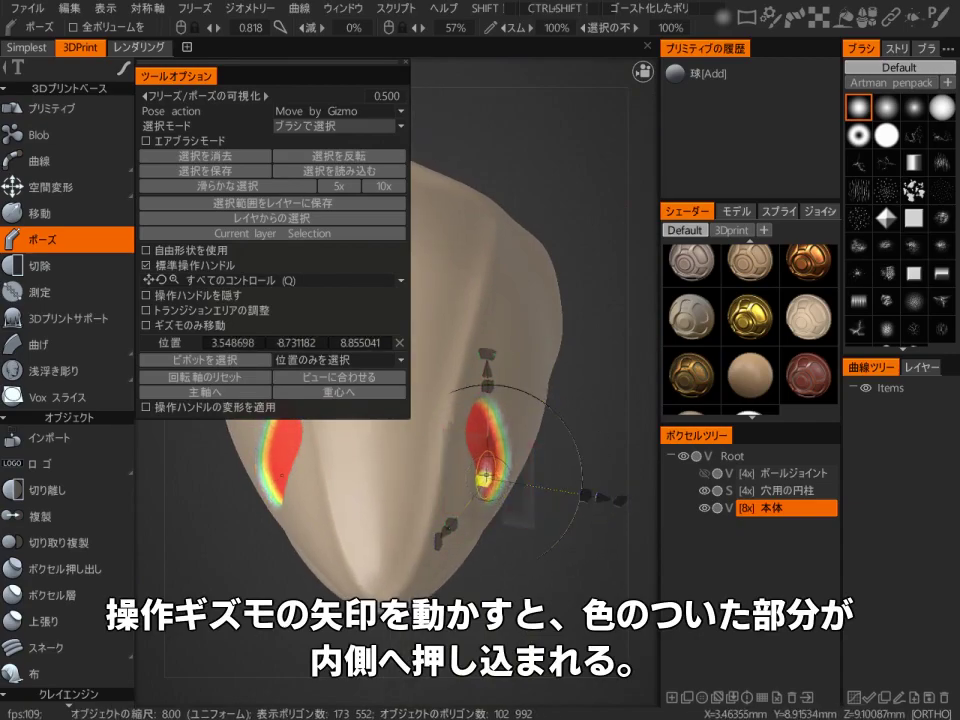
left_click_drag(605, 500, 599, 503)
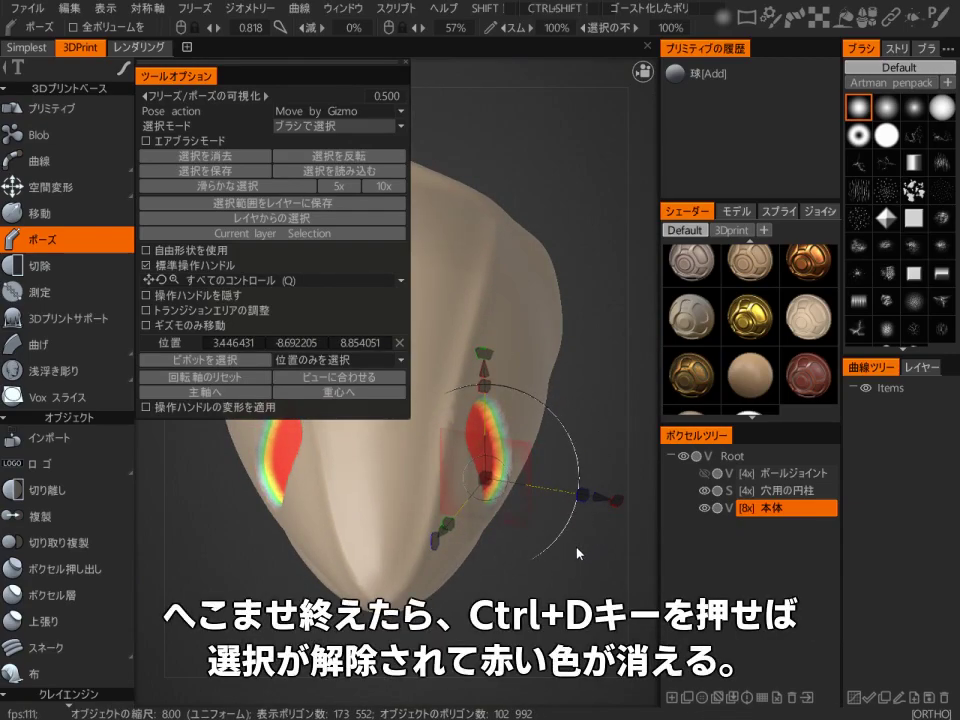
key("ctrl+d")
Paint a larger rounded eye-socket area behind the first recess, push it inward with the pose gizmo, and clear the selection
mouse_move(575, 557)
left_mouse_down("alt")
mouse_move(435, 531)
mouse_move(317, 403)
mouse_move(410, 425)
mouse_move(302, 480)
mouse_move(456, 431)
mouse_move(422, 426)
mouse_move(408, 409)
left_mouse_up("alt")
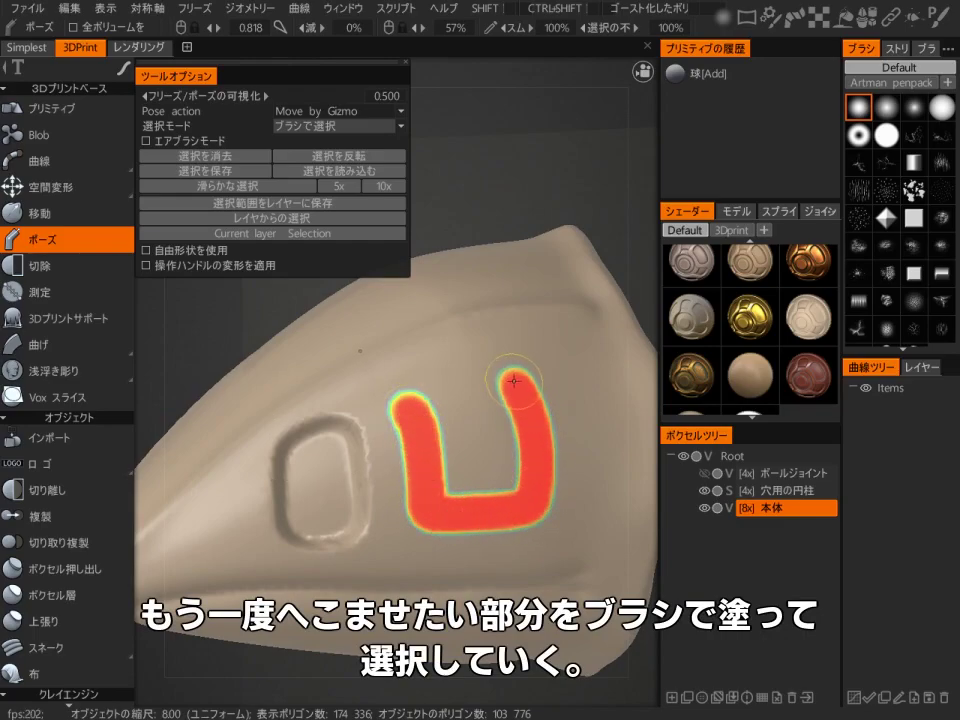
mouse_move(453, 381)
left_mouse_down()
mouse_move(422, 396)
mouse_move(450, 485)
left_mouse_up()
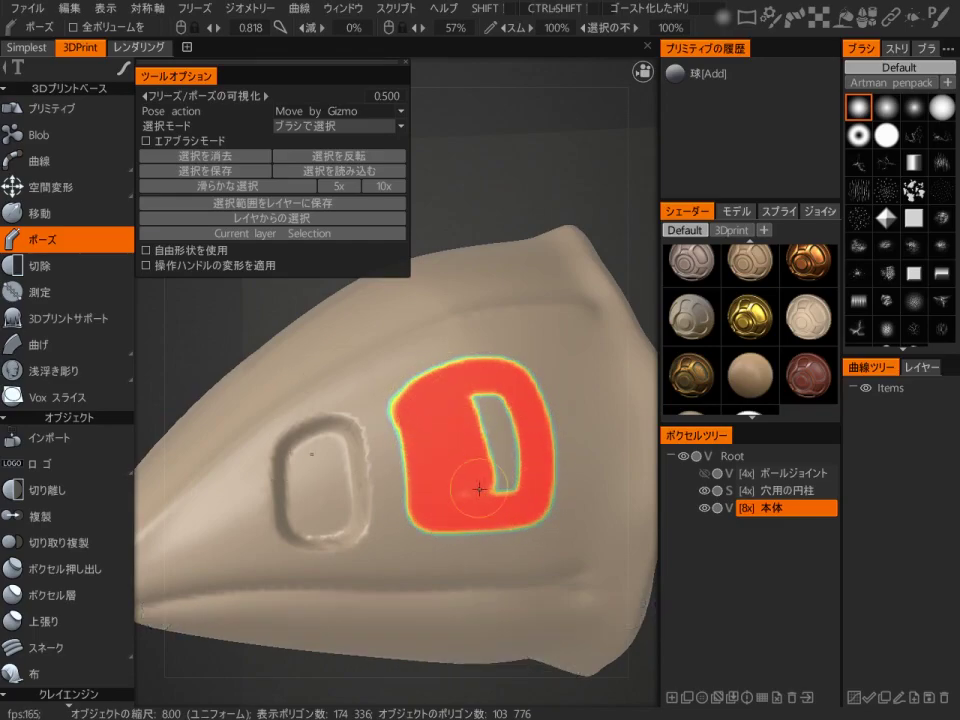
key("Return")
left_click_drag(490, 395, 355, 615, "alt")
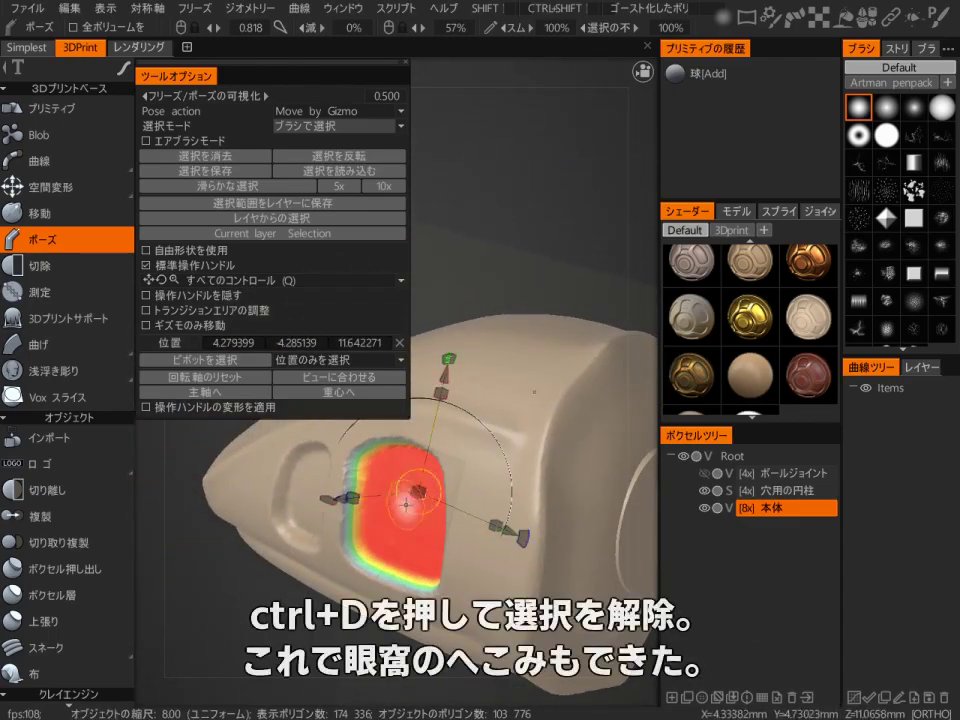
key("ctrl+d")
Adjust the shape of the head around the skull recesses with the 移動 (Move) brush
left_click_drag(545, 381, 292, 441, "alt")
mouse_move(404, 428)
left_mouse_down("alt")
mouse_move(512, 369)
mouse_move(497, 418)
left_mouse_up("alt")
key("space")
key("1")
right_click_drag(444, 470, 457, 501)
mouse_move(449, 504)
left_mouse_down("alt")
mouse_move(471, 491)
mouse_move(486, 457)
left_mouse_up("alt")
right_click_drag(398, 467, 386, 462)
mouse_move(404, 448)
left_mouse_down()
mouse_move(399, 456)
mouse_move(406, 448)
left_mouse_up()
mouse_move(428, 392)
left_mouse_down("alt")
mouse_move(482, 486)
mouse_move(456, 553)
mouse_move(464, 525)
mouse_move(332, 456)
mouse_move(371, 401)
left_mouse_up("alt")
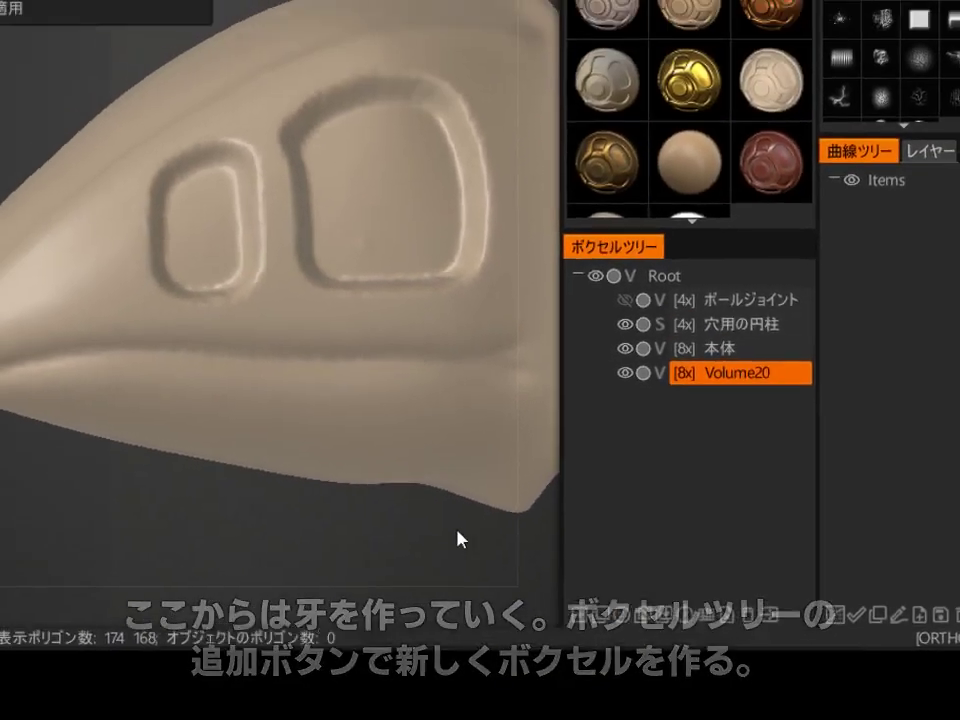
Grow a front pair of fangs from the mouth line in Volume20 with the スパイク (Spike) tool at radius 0.787
key("space")
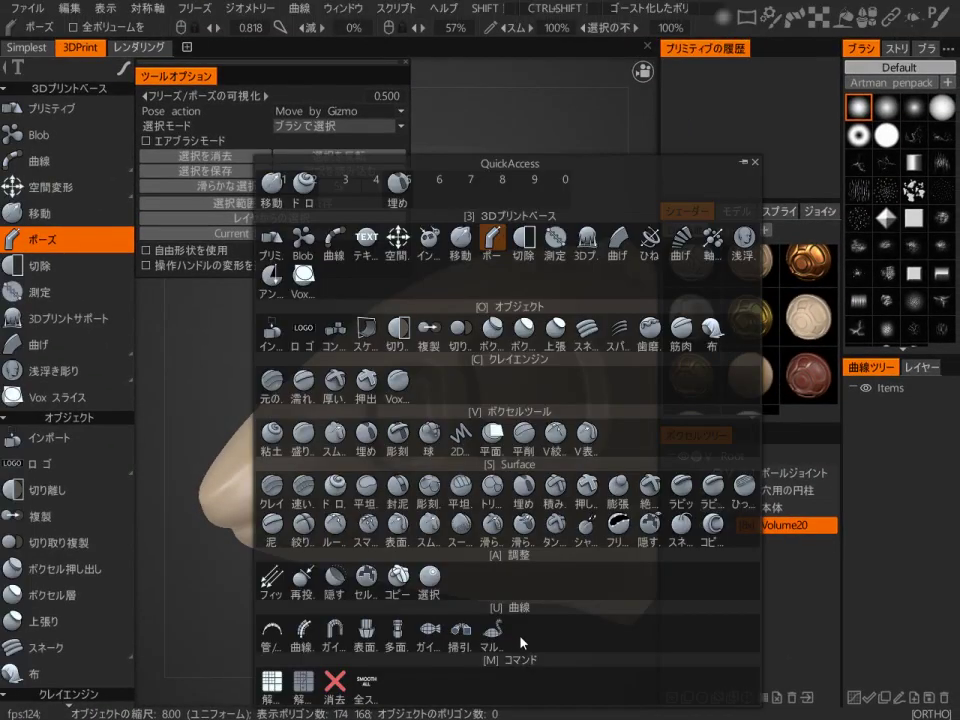
left_click(610, 324)
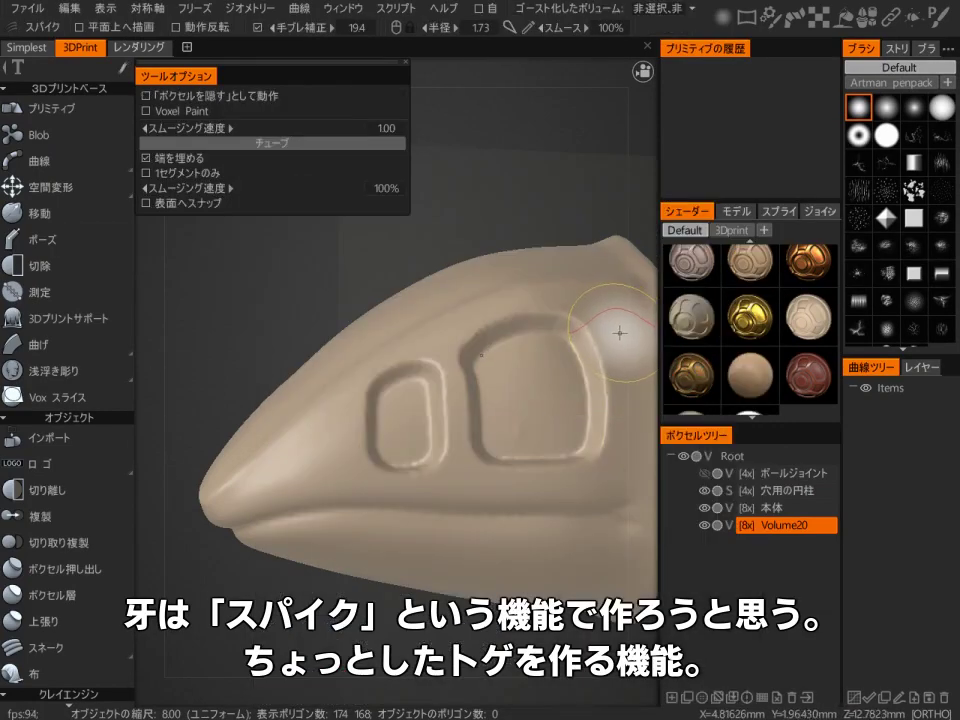
right_click_drag(321, 508, 311, 510)
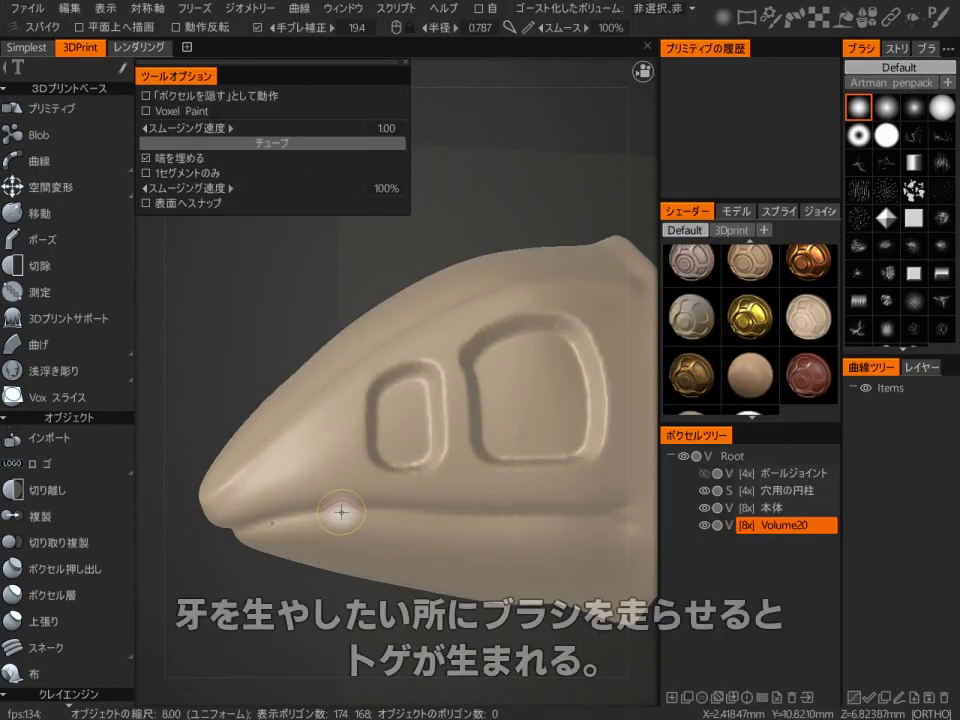
left_click_drag(230, 590, 396, 504, "alt")
Adjust the position and shape of the front fangs against the jaw with the 移動 (Move) brush
key("space")
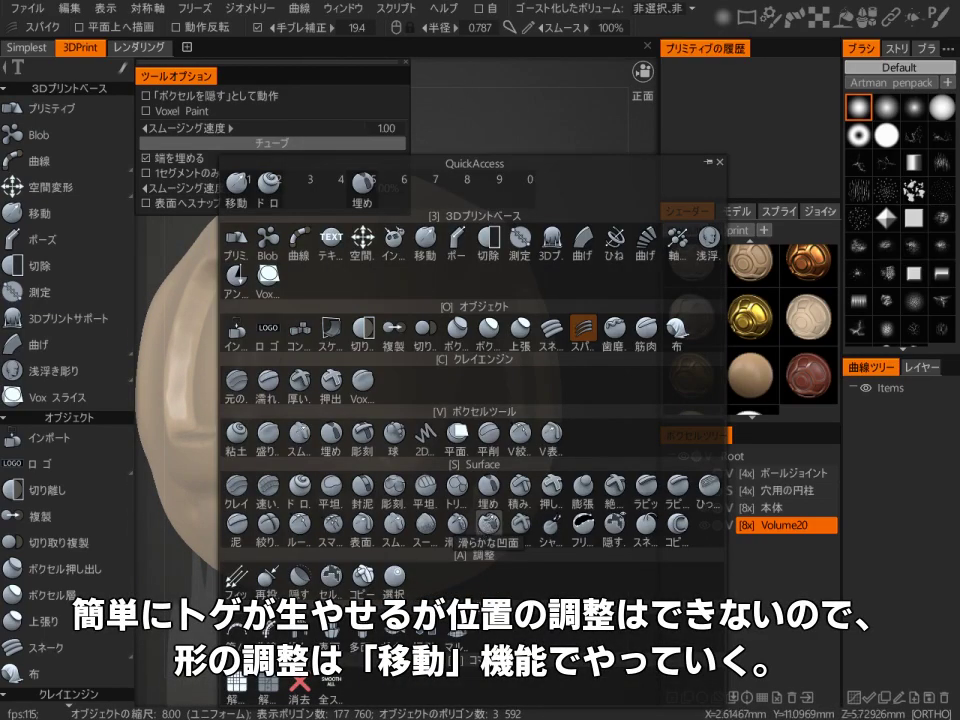
left_click(425, 237)
mouse_move(419, 528)
left_mouse_down()
mouse_move(434, 506)
mouse_move(257, 550)
left_mouse_up()
scroll(446, 467, "down", 1)
middle_click_drag(257, 550, 270, 583, "alt")
right_click_drag(272, 581, 451, 511, "alt")
mouse_move(451, 511)
left_mouse_down("alt")
mouse_move(512, 467)
mouse_move(491, 386)
mouse_move(407, 493)
left_mouse_up("alt")
scroll(491, 386, "up", 3)
middle_click_drag(407, 493, 466, 436, "alt")
right_click_drag(466, 436, 466, 408, "alt")
middle_click_drag(466, 408, 377, 427, "alt")
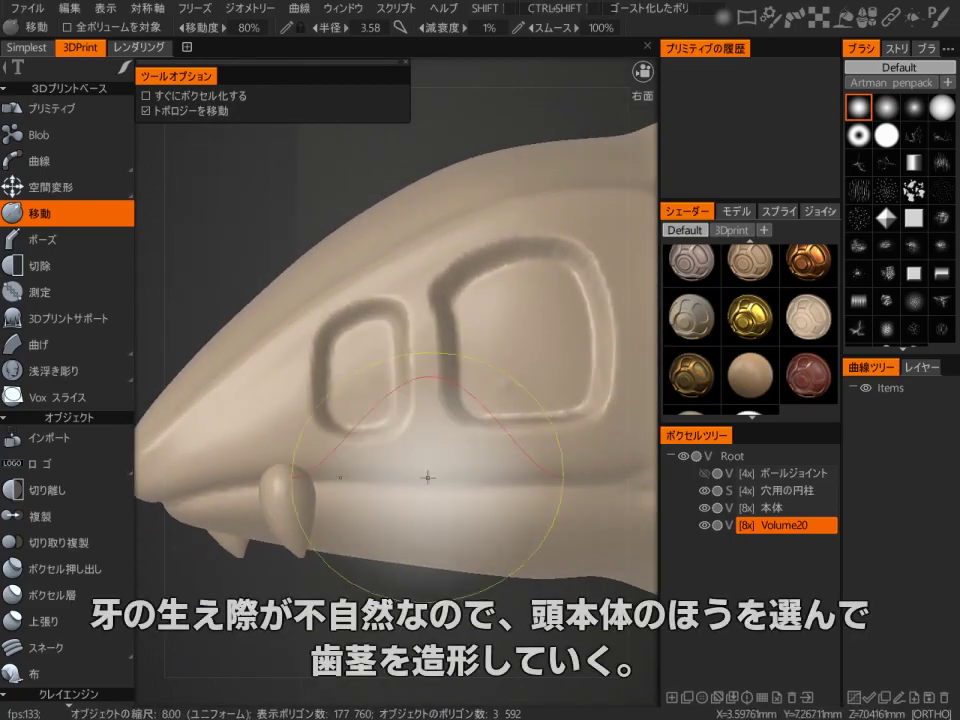
Build up the gum around the base of the front fang on 本体 with the ドロー (Draw) brush at radius 0.807
left_click(779, 508)
middle_click_drag(428, 511, 540, 501, "alt")
right_click_drag(540, 501, 525, 461, "alt")
key("space")
key("2")
right_click_drag(371, 486, 306, 491)
mouse_move(356, 476)
left_mouse_down()
mouse_move(398, 458)
mouse_move(364, 568)
mouse_move(491, 574)
mouse_move(465, 516)
mouse_move(493, 530)
mouse_move(429, 510)
mouse_move(560, 520)
left_mouse_up()
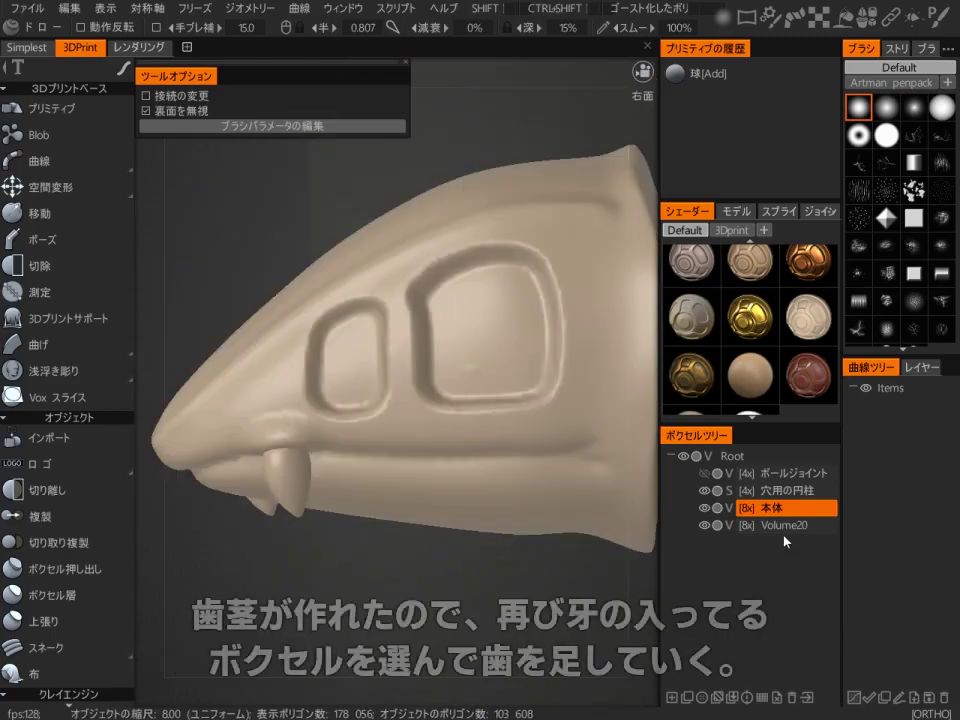
Add a second pair of fangs behind the front ones in Volume20 with the スパイク (Spike) tool
left_click(785, 524)
key("space")
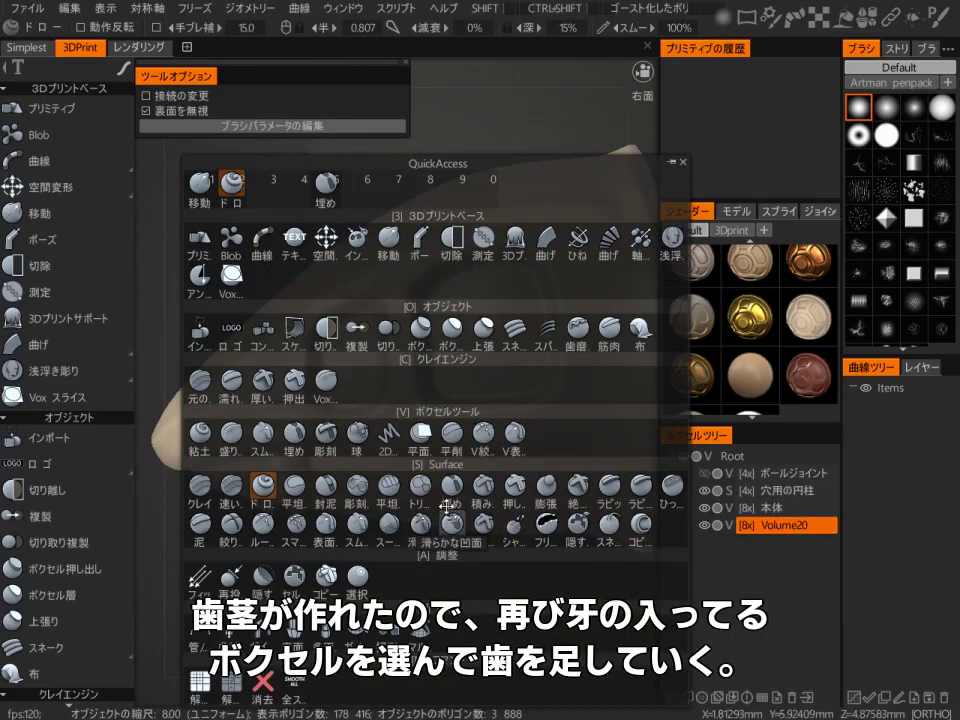
left_click(545, 325)
left_click_drag(400, 437, 392, 500)
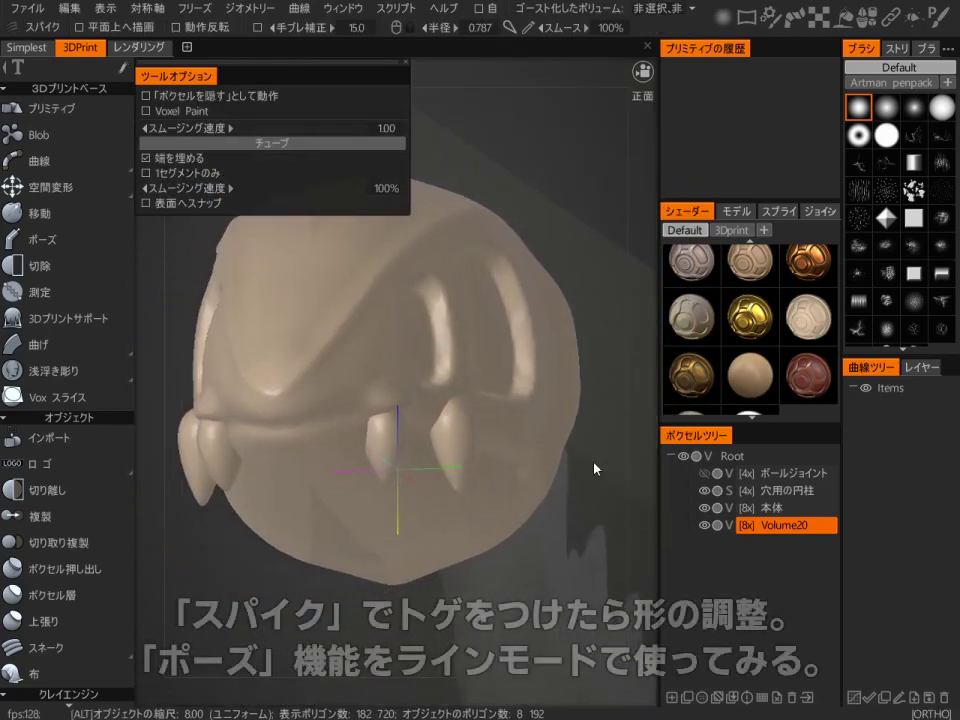
Reshape the second fangs with ポーズ (Pose) in ライン (Line) selection mode and clear the selection
key("space")
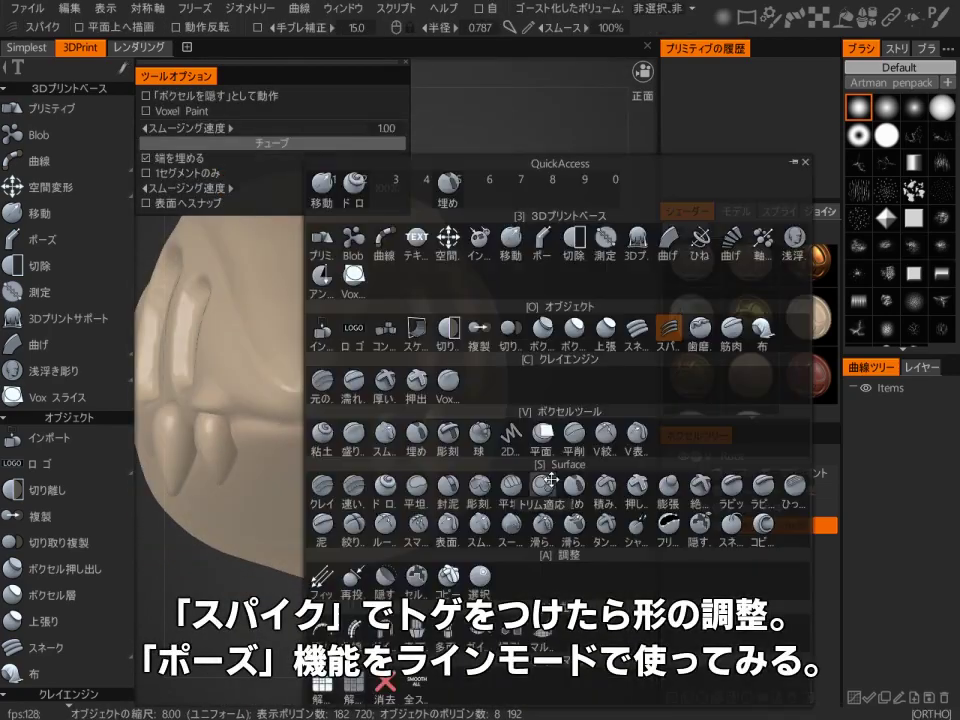
left_click(541, 237)
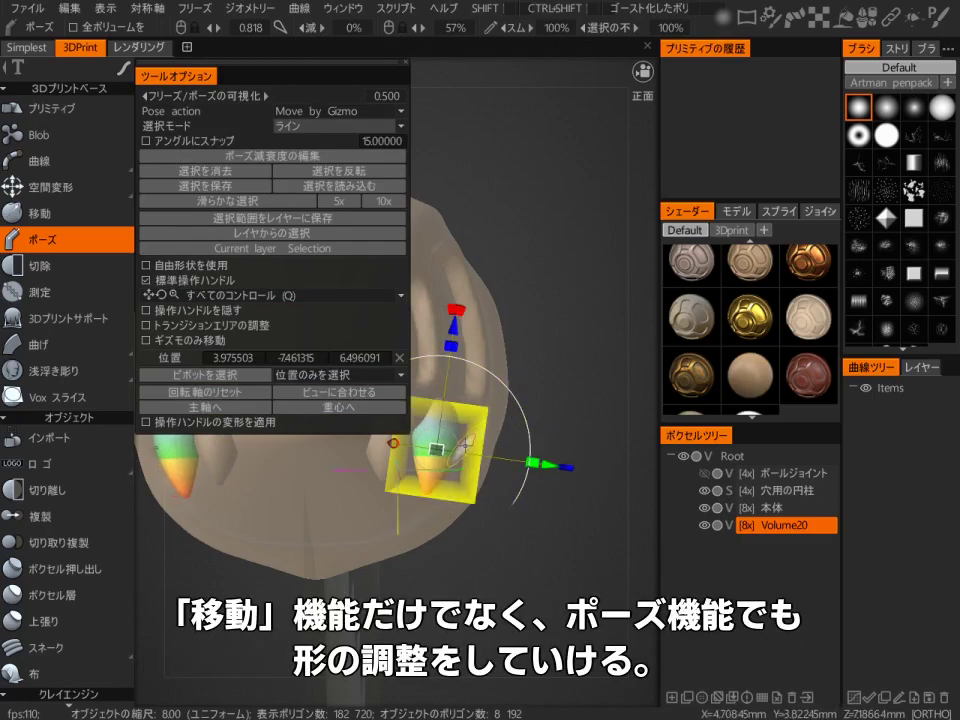
middle_click_drag(568, 395, 583, 440, "alt")
key("ctrl+d")
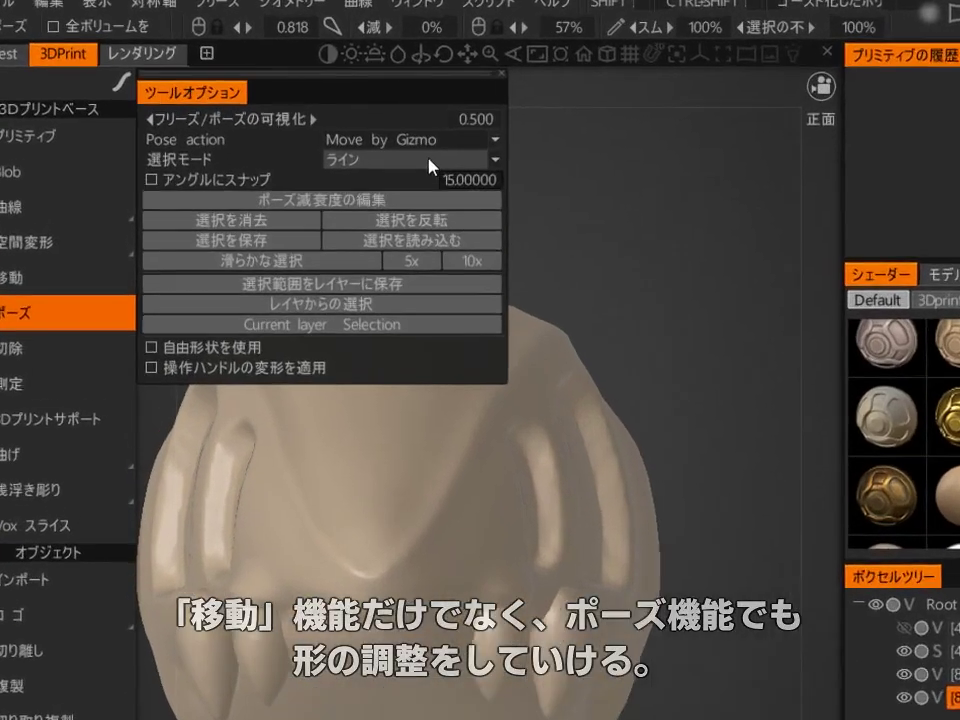
Reposition the whole second fangs with the pose gizmo in オブジェクトを選択 (Select object) mode and clear the selection
left_click(350, 127)
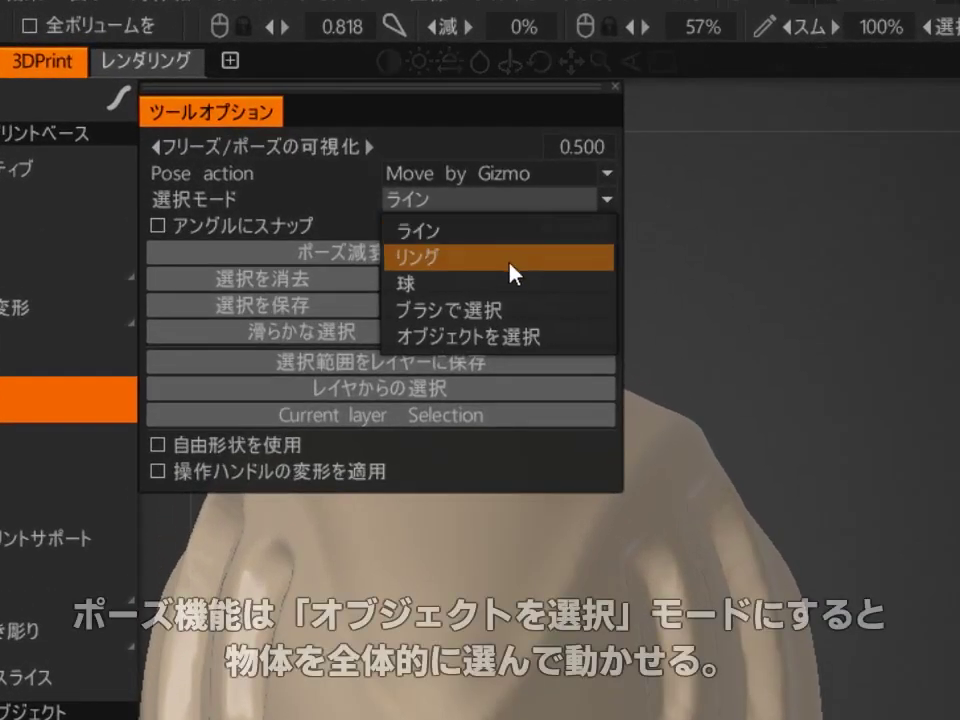
left_click(505, 337)
left_click(461, 460)
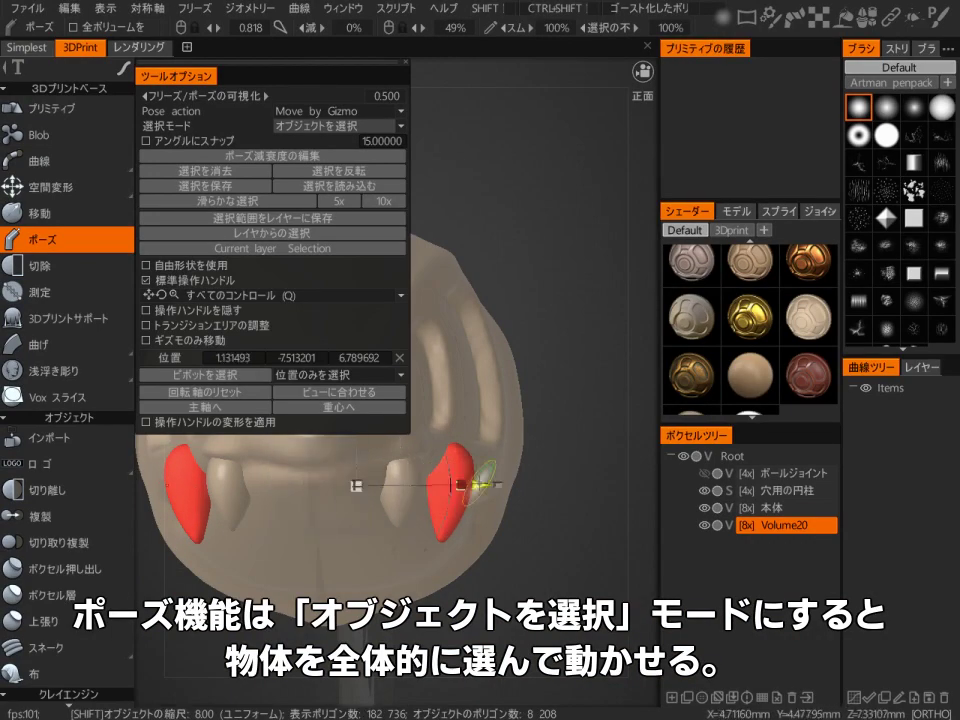
left_click_drag(572, 460, 400, 420, "alt")
key("ctrl+d")
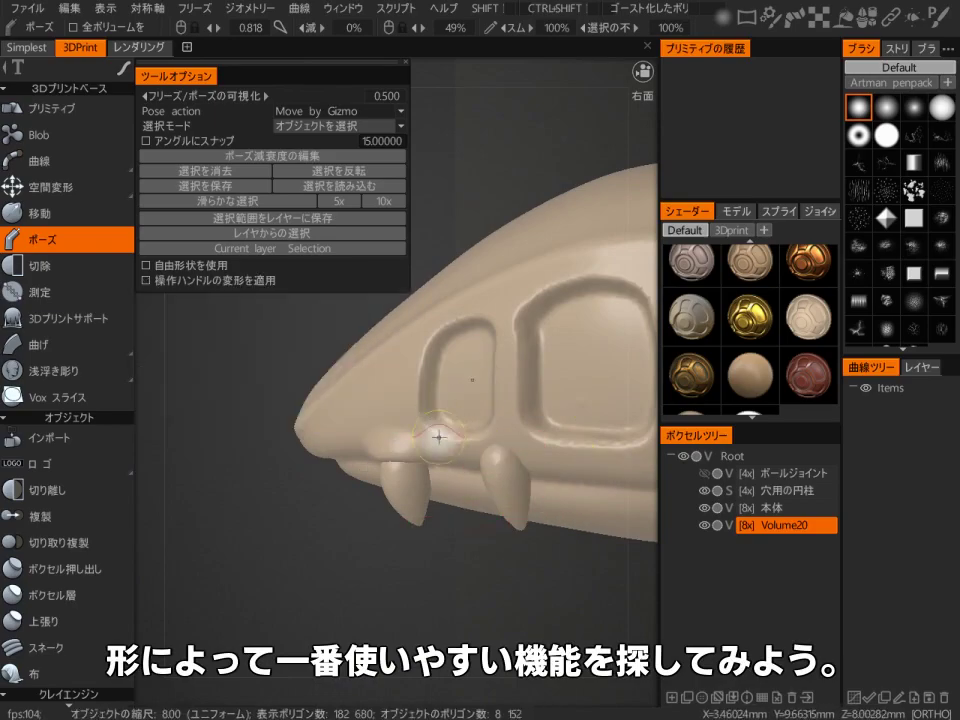
Build up the gum around the second fang on 本体 with the ドロー (Draw) brush and smooth the bulge
middle_click_drag(439, 437, 327, 455, "alt")
left_click_drag(327, 455, 501, 456, "alt")
left_click(778, 510)
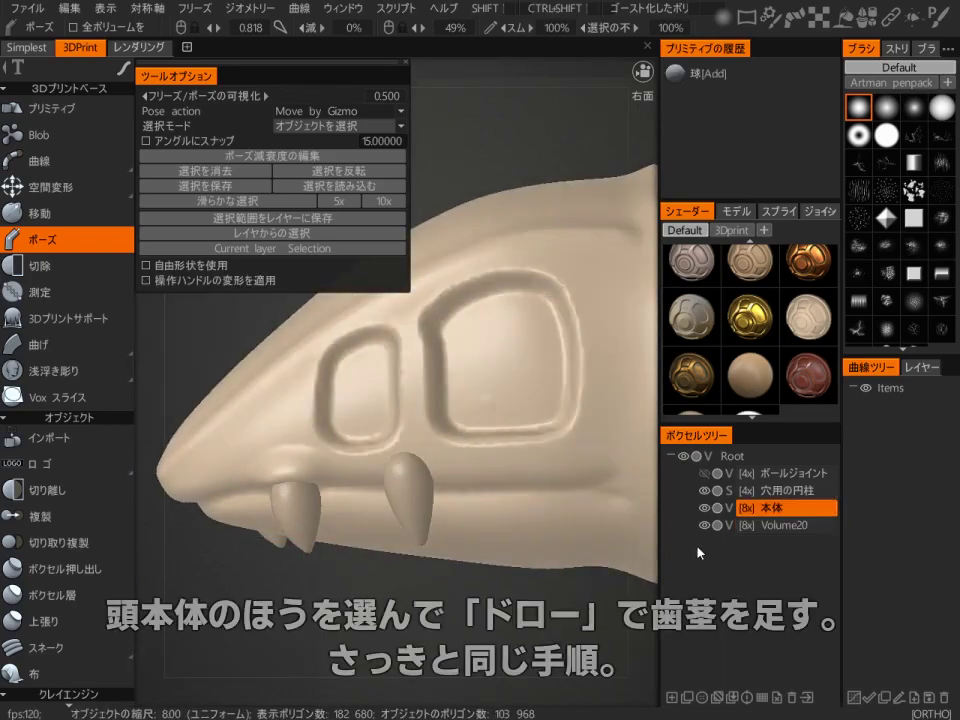
scroll(510, 521, "up", 2)
key("space")
left_click(381, 497)
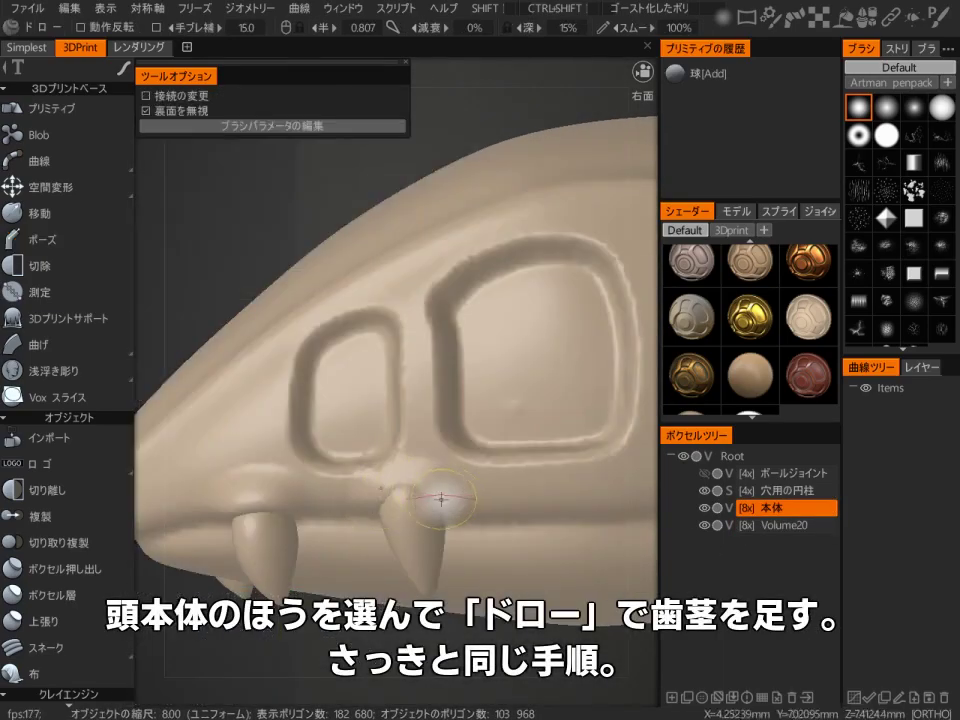
left_click_drag(400, 506, 420, 508)
mouse_move(420, 508)
left_mouse_down("alt")
mouse_move(610, 500)
mouse_move(398, 518)
left_mouse_up("alt")
mouse_move(398, 518)
left_mouse_down()
mouse_move(450, 538)
mouse_move(396, 456)
mouse_move(466, 492)
left_mouse_up()
mouse_move(466, 492)
left_mouse_down("alt")
mouse_move(483, 503)
mouse_move(425, 510)
left_mouse_up("alt")
mouse_move(425, 510)
left_mouse_down("shift")
mouse_move(381, 506)
mouse_move(447, 491)
left_mouse_up("shift")
left_click_drag(447, 491, 503, 437, "alt")
scroll(459, 521, "up", 2)
Increase the resolution of the 本体 volume to 16x with 解像度を増加
key("space")
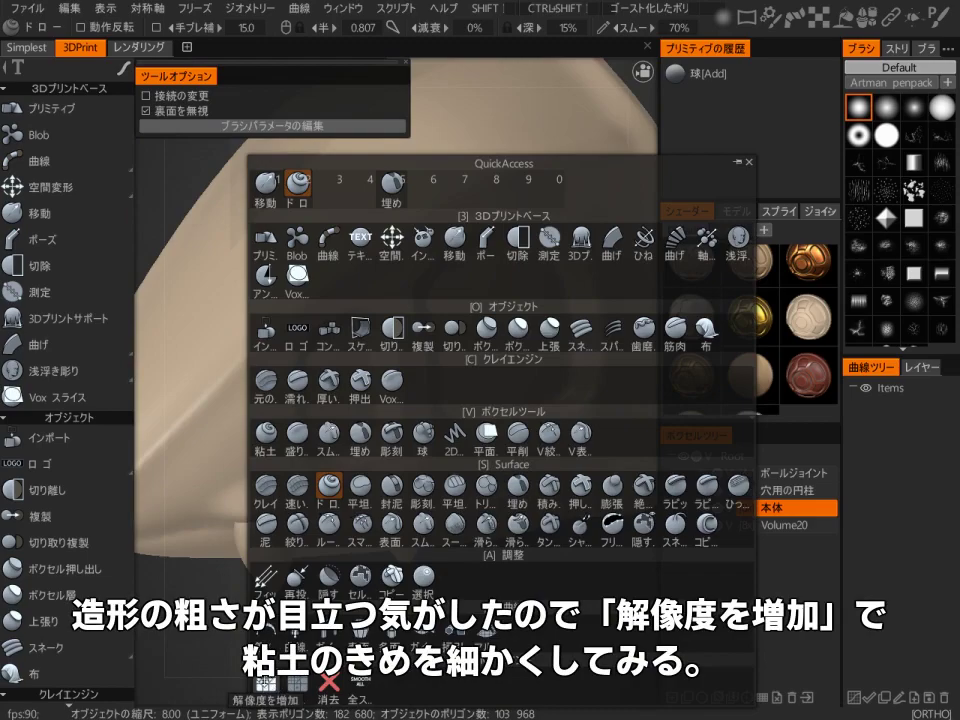
left_click(266, 684)
left_click_drag(281, 588, 336, 521, "alt")
right_click_drag(336, 521, 454, 476, "alt")
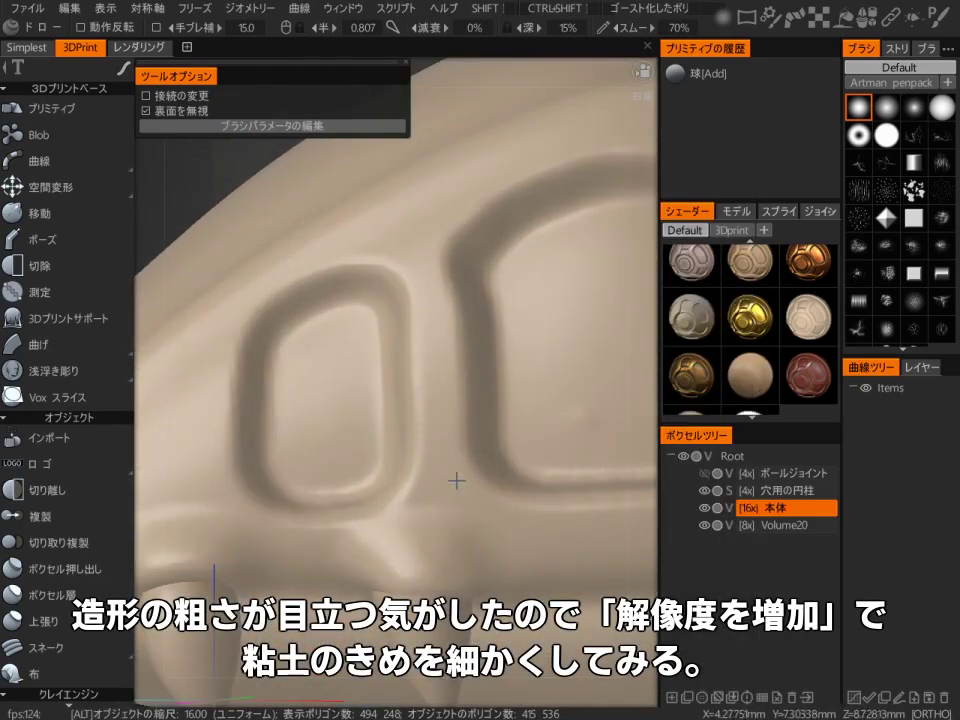
Undo a trial gum stroke near the second fang and refine the gum with the ドロー (Draw) brush at 11% depth
middle_click_drag(454, 476, 418, 436, "alt")
left_click_drag(390, 486, 456, 529)
key("ctrl+z")
mouse_move(400, 462)
right_mouse_down()
mouse_move(400, 502)
mouse_move(400, 489)
right_mouse_up()
right_click_drag(459, 536, 373, 632, "alt")
mouse_move(373, 632)
left_mouse_down("alt")
mouse_move(564, 594)
mouse_move(508, 501)
mouse_move(364, 551)
mouse_move(346, 580)
mouse_move(268, 529)
mouse_move(268, 542)
left_mouse_up("alt")
Add a third pair of fangs below the eye socket in Volume20 with the スパイク (Spike) tool
left_click(785, 525)
mouse_move(315, 500)
left_mouse_down("alt")
mouse_move(298, 484)
mouse_move(272, 486)
mouse_move(325, 505)
mouse_move(368, 491)
mouse_move(450, 495)
left_mouse_up("alt")
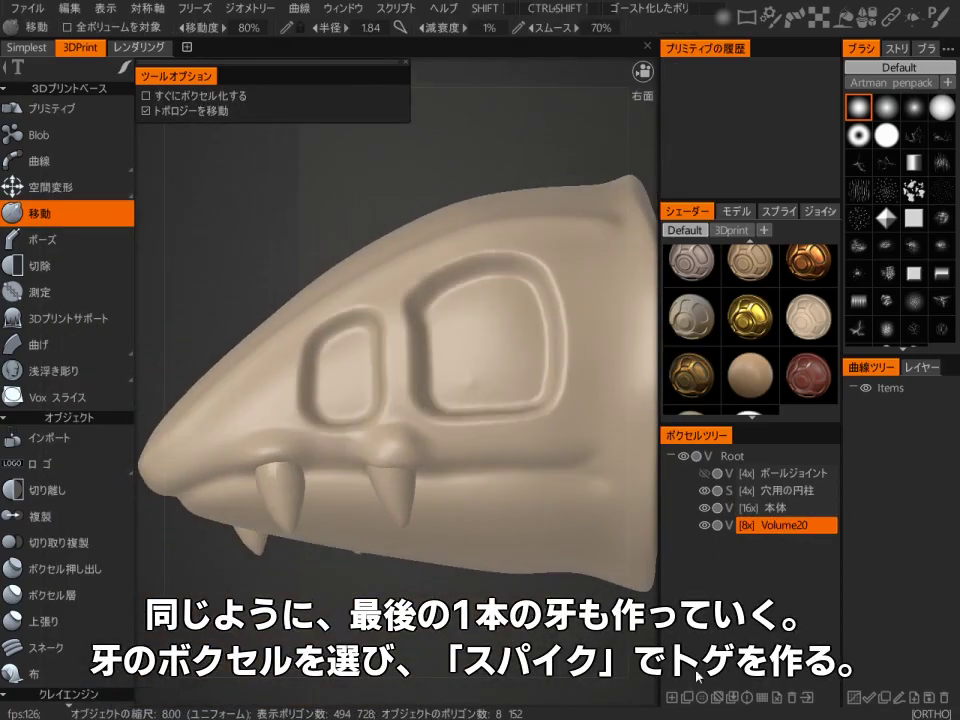
key("space")
left_click(688, 340)
left_click_drag(502, 458, 501, 510)
mouse_move(501, 510)
left_mouse_down("alt")
mouse_move(551, 524)
mouse_move(583, 520)
left_mouse_up("alt")
Fine-tune the position and shape of the third fangs with the 移動 (Move) brush, reducing its radius to 1.38
key("space")
left_click(547, 243)
left_click_drag(483, 408, 478, 496)
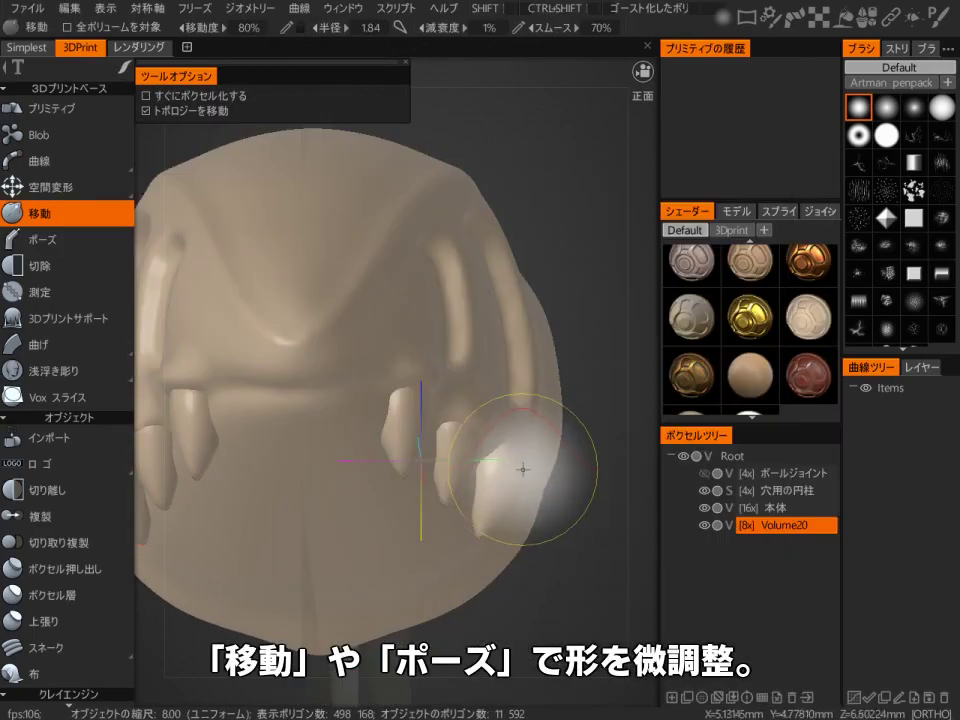
mouse_move(519, 488)
left_mouse_down()
mouse_move(517, 472)
mouse_move(498, 505)
left_mouse_up()
right_click_drag(498, 505, 472, 505)
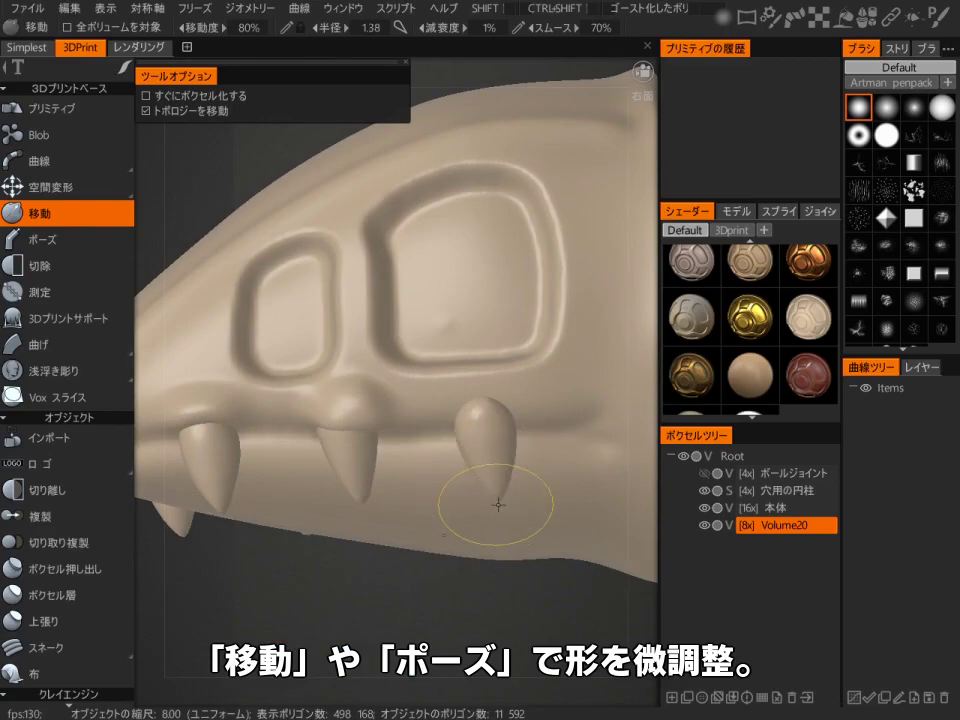
Add a gum bulge around the base of the third fang on 本体 with the ドロー (Draw) brush at 11% depth
left_click(775, 507)
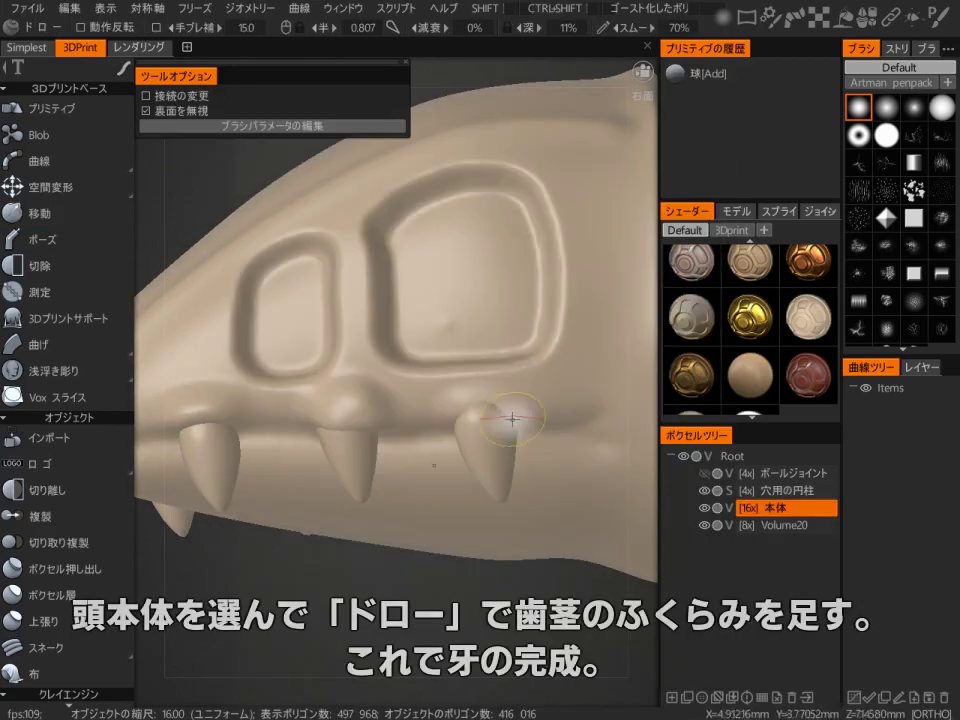
left_click_drag(512, 420, 510, 429)
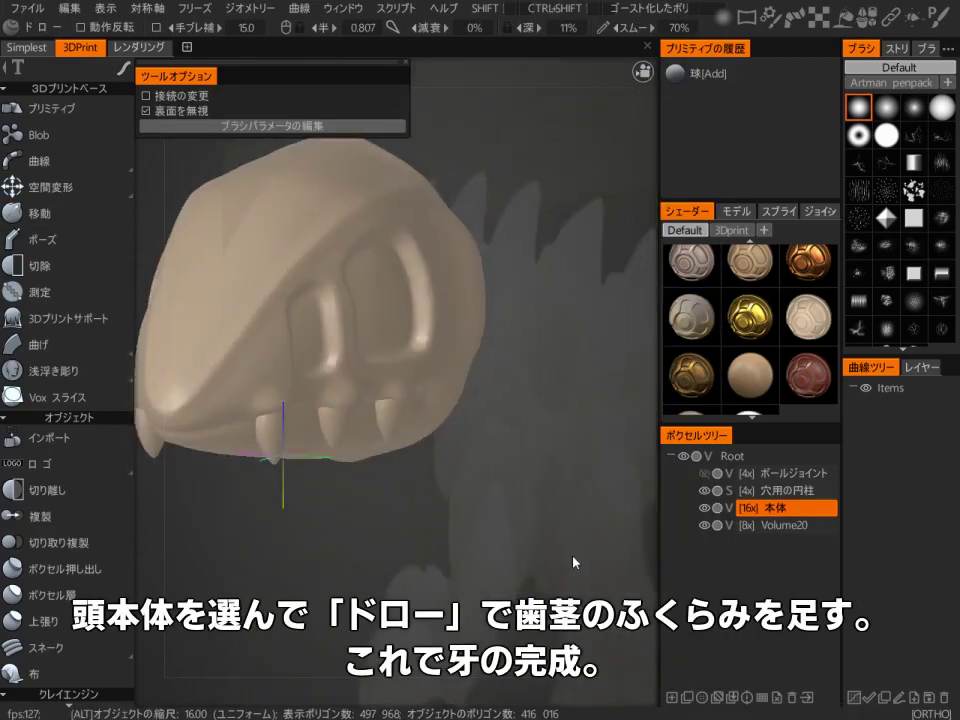
left_click_drag(573, 563, 388, 499)
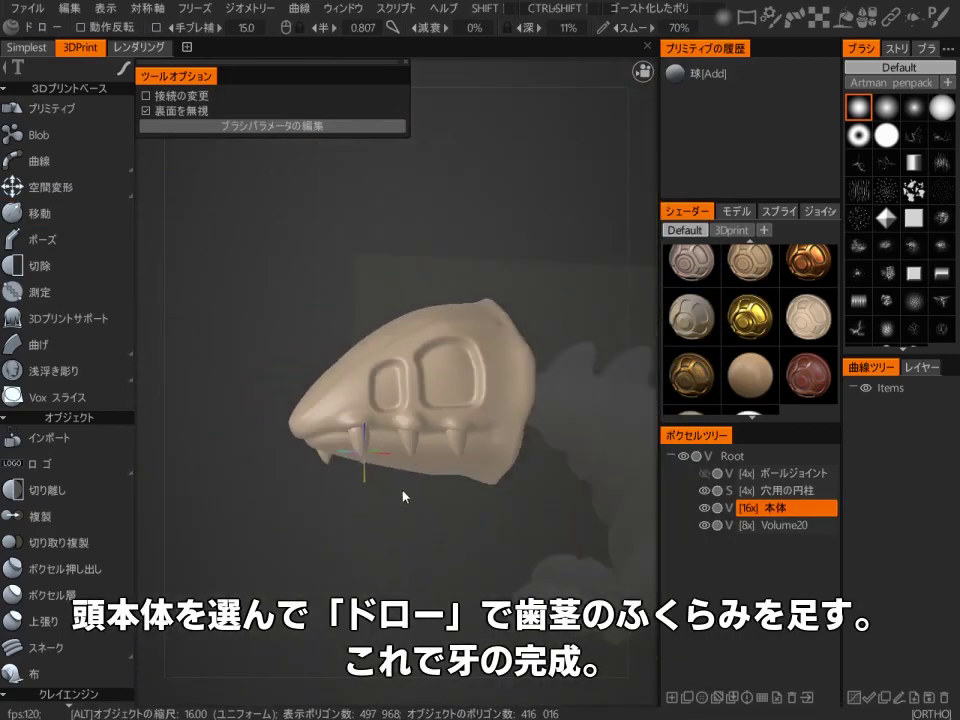
right_click_drag(388, 499, 486, 432)
left_click_drag(486, 432, 396, 399, "alt")
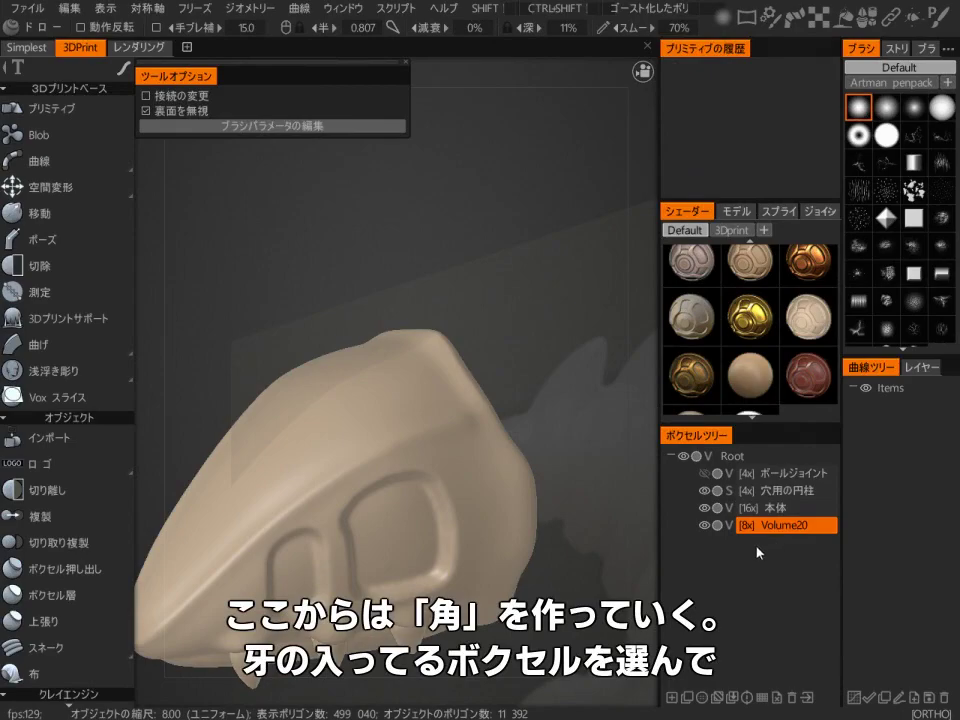
Lay out a pair of horns from the back of the head in Volume20 with 曲線 (Curves) control points at radius 1.37
key("space")
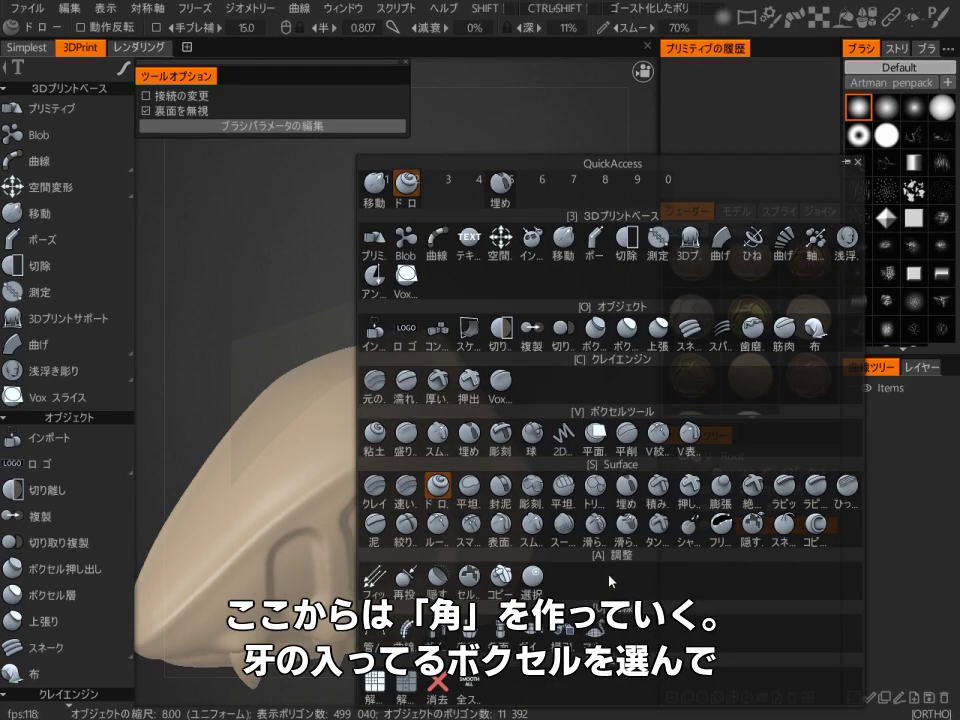
left_click(444, 256)
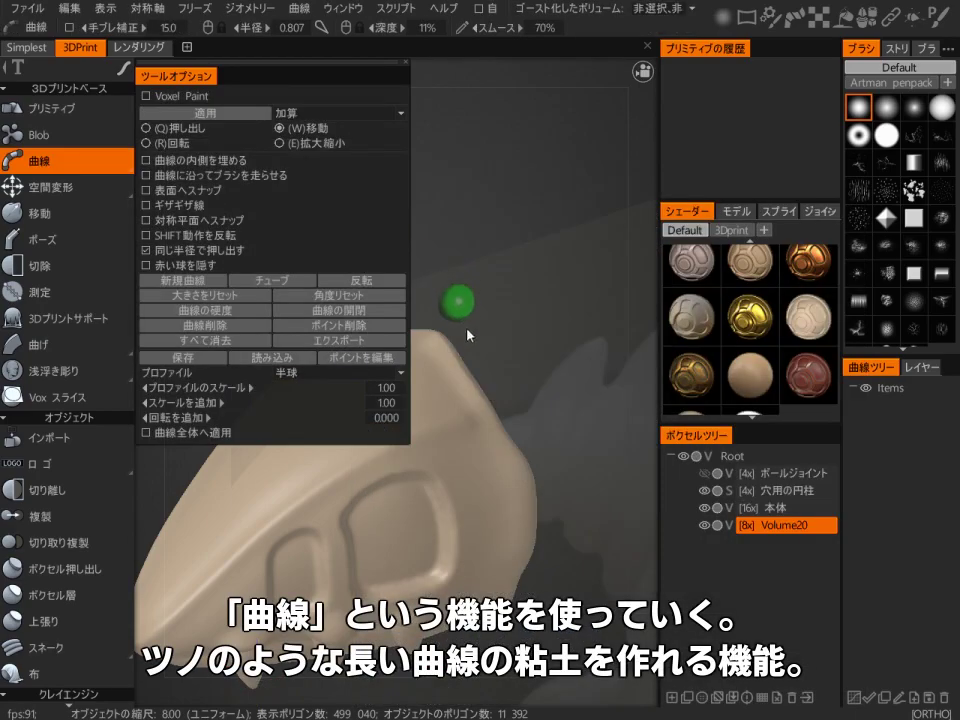
left_click_drag(503, 384, 576, 314, "alt")
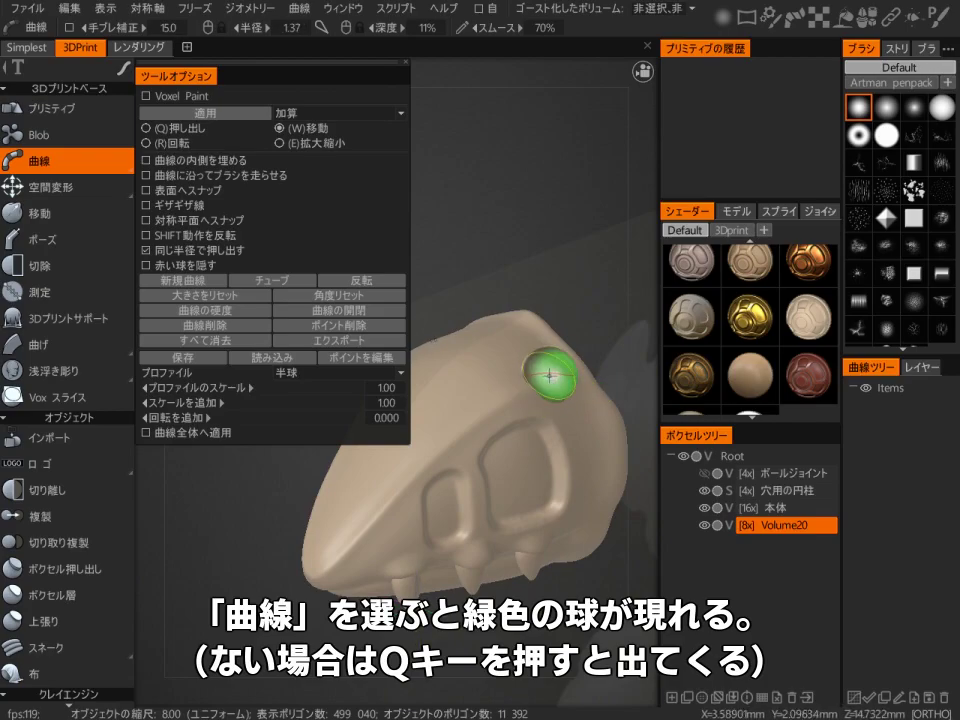
left_click_drag(555, 311, 501, 249, "alt")
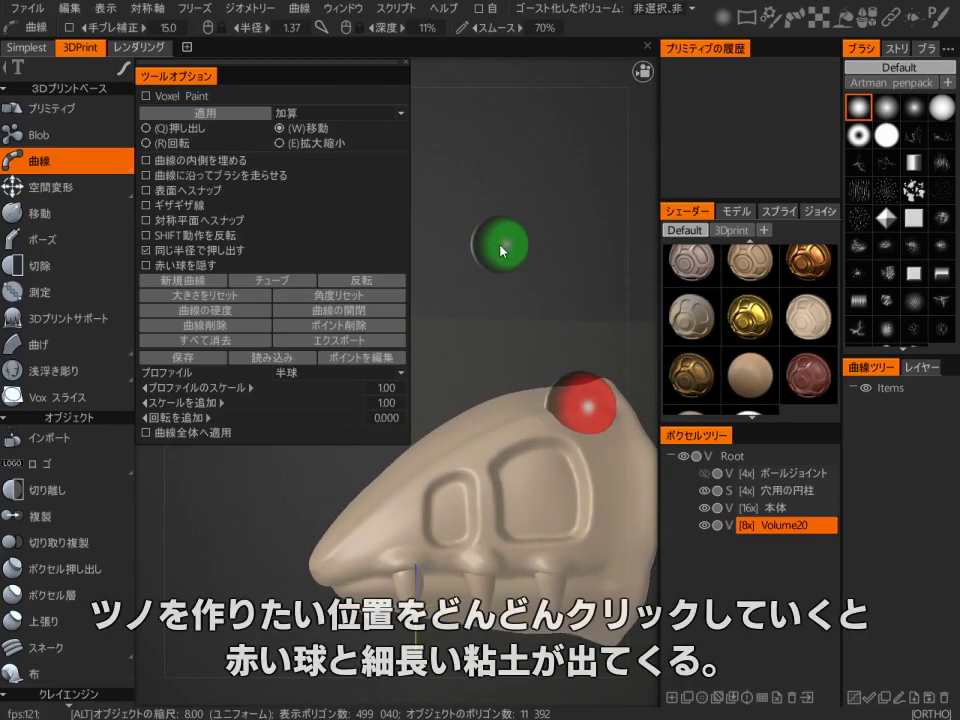
middle_click_drag(460, 283, 586, 334, "alt")
left_click(497, 353)
right_click_drag(497, 353, 470, 382, "alt")
left_click_drag(559, 313, 598, 424, "alt")
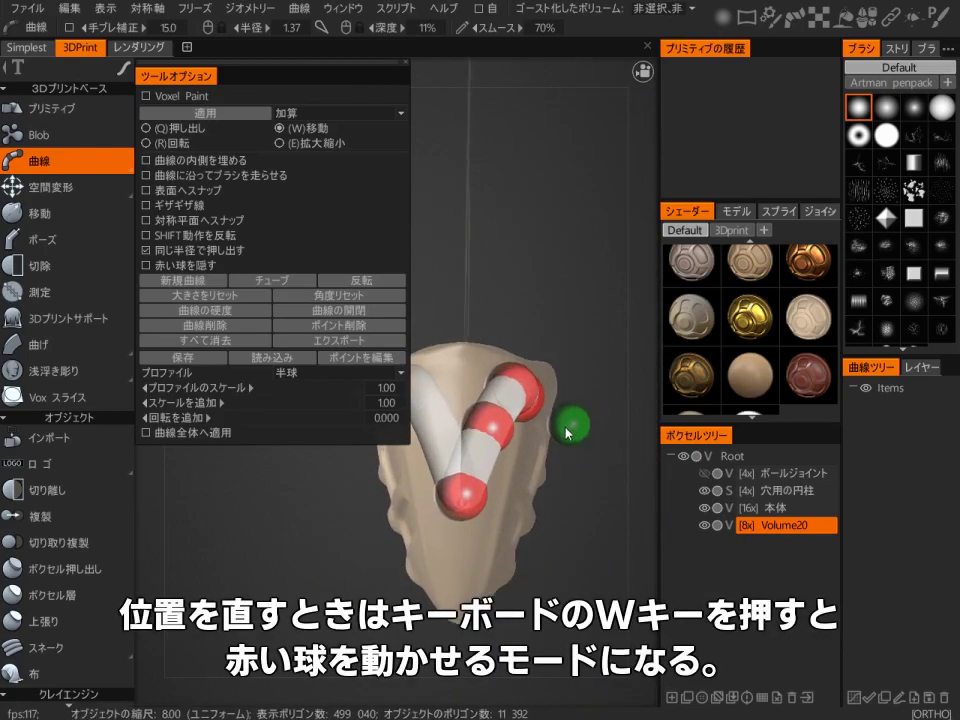
Reposition the horn's control points into a forward-curving arc and shrink the tip point to taper the horn
left_click_drag(492, 423, 489, 352, "alt")
left_click_drag(551, 347, 549, 371)
left_click_drag(484, 365, 488, 430)
right_click_drag(487, 432, 418, 437)
scroll(515, 446, "up", 3)
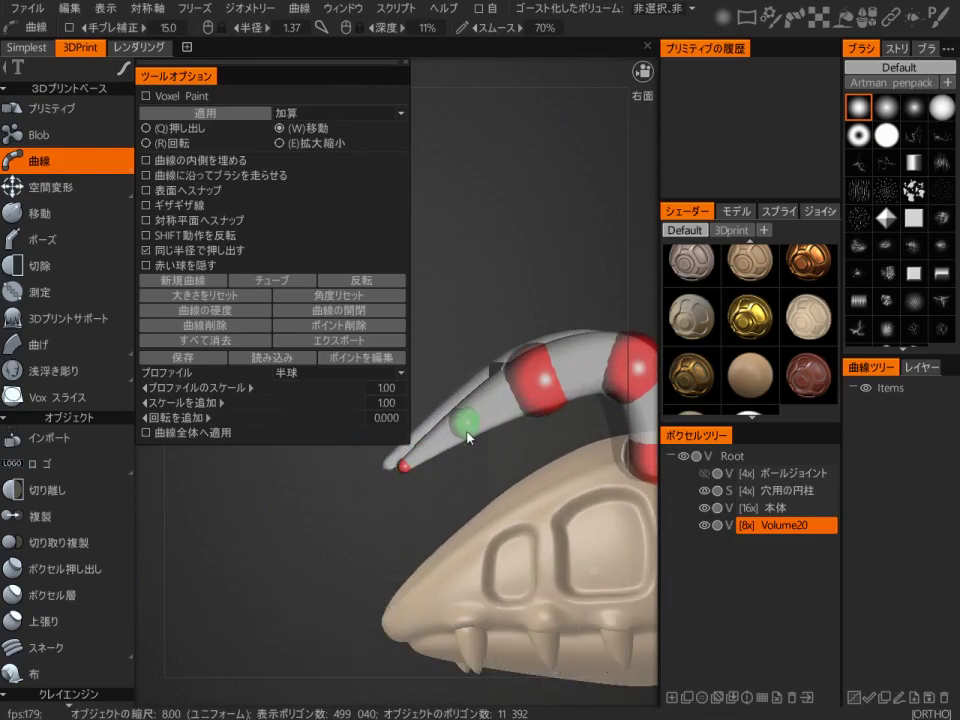
Insert a control point behind the horn's tip and move the points to refine the curve from the top and side
middle_click_drag(530, 455, 432, 500)
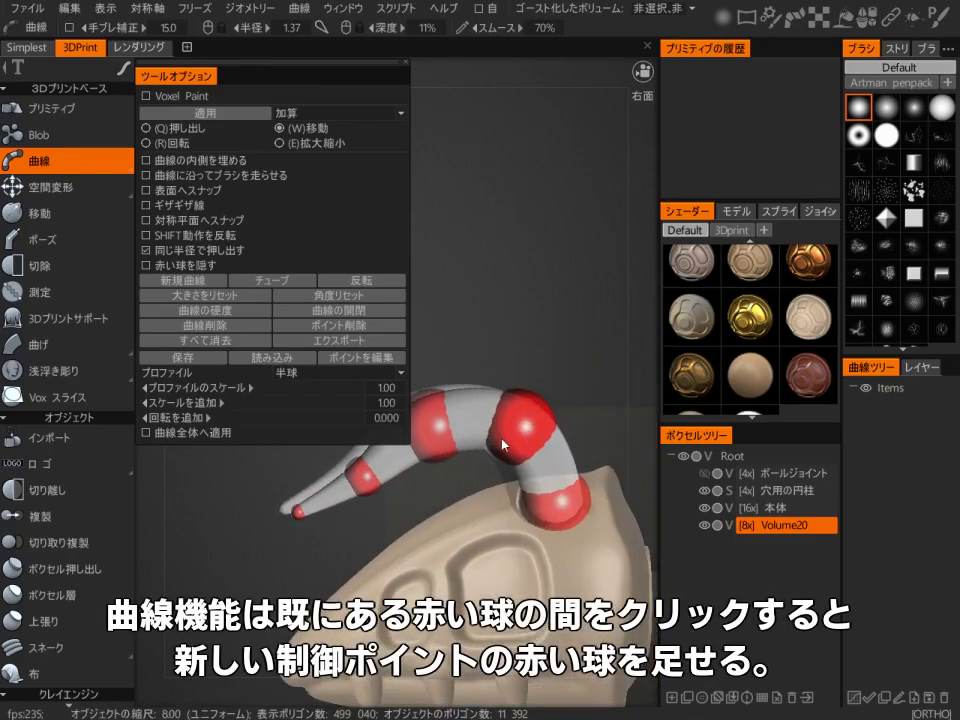
left_click_drag(482, 455, 508, 582, "alt")
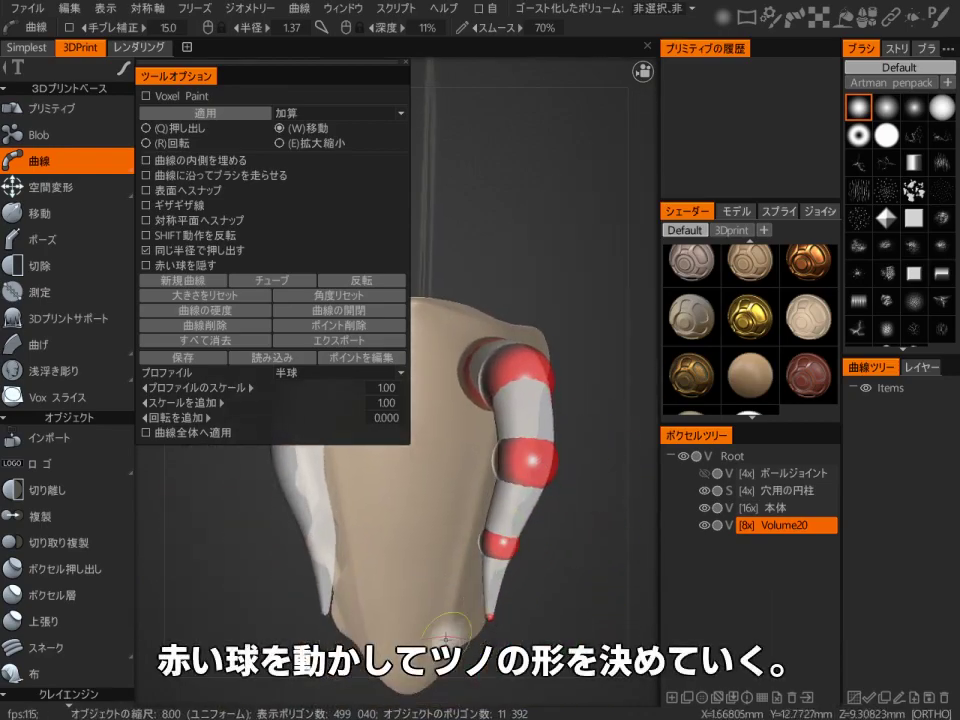
left_click_drag(451, 634, 535, 410, "alt")
left_click_drag(527, 462, 630, 499, "alt")
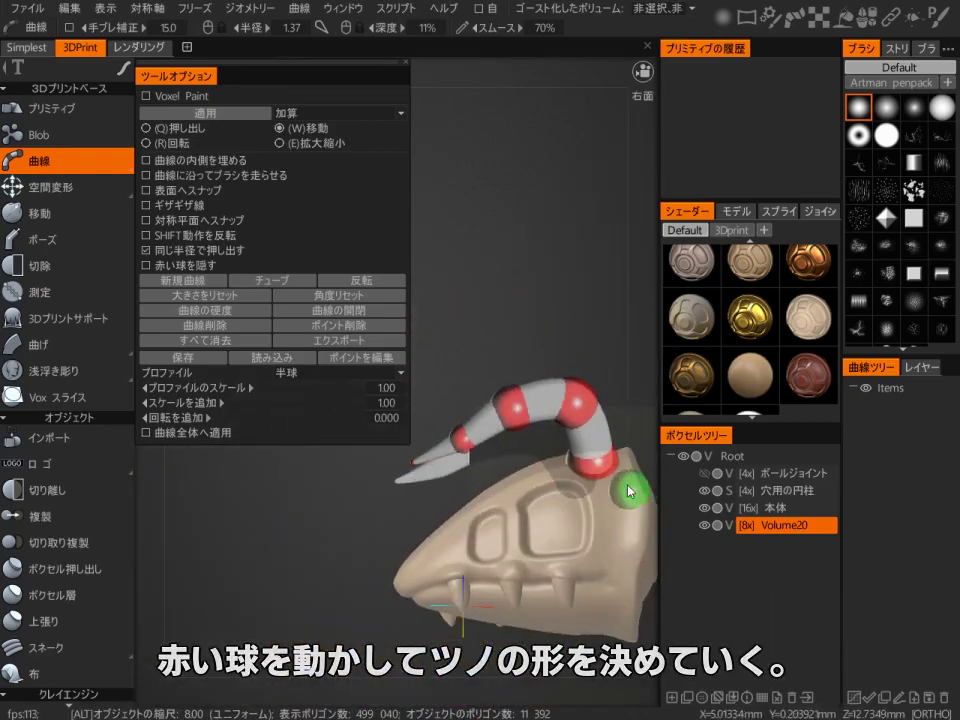
left_click_drag(488, 429, 606, 352, "alt")
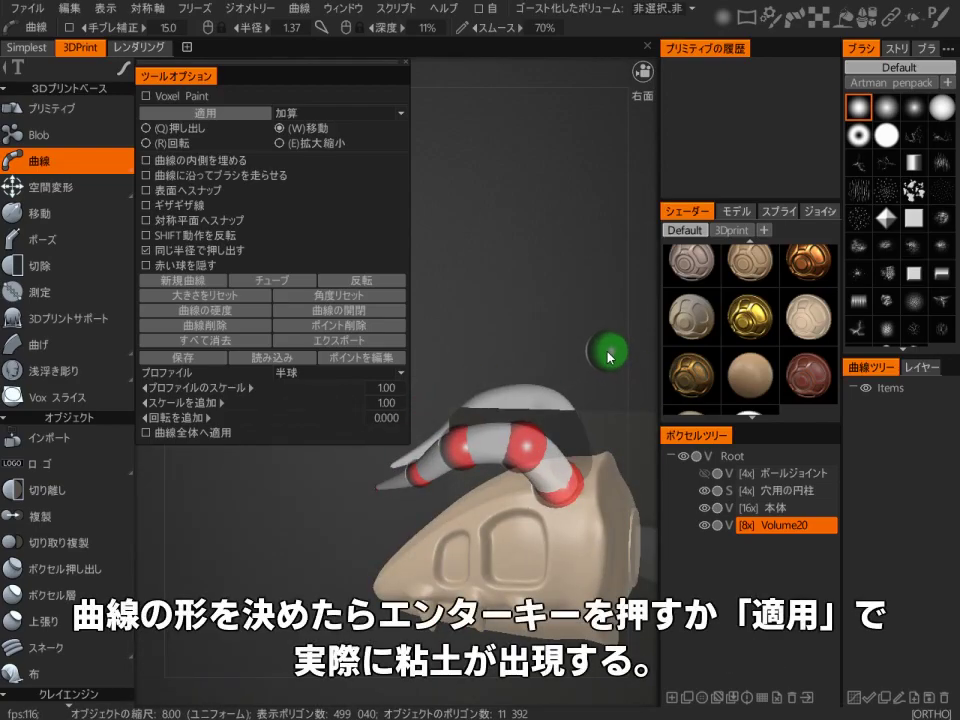
Apply the finished curves to turn the horn layout into solid clay in Volume20
key("Return")
key("2")
scroll(575, 325, "up", 3)
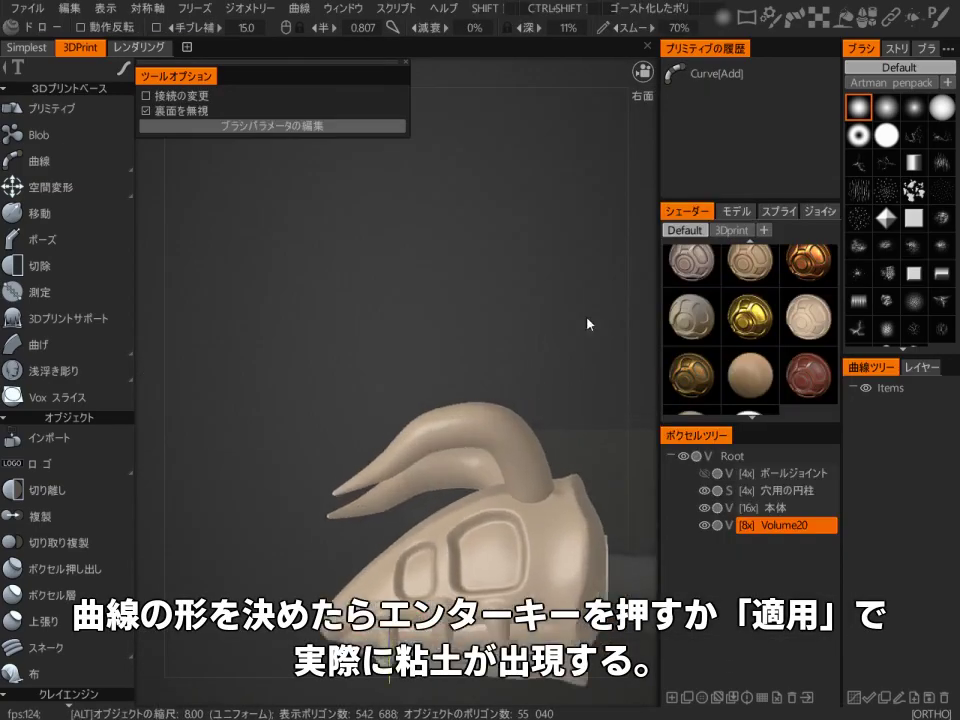
Reshape the arc and lean of the horns in Volume20 with the 移動 (Move) brush at radii of 2.77 and 3.22
key("space")
key("1")
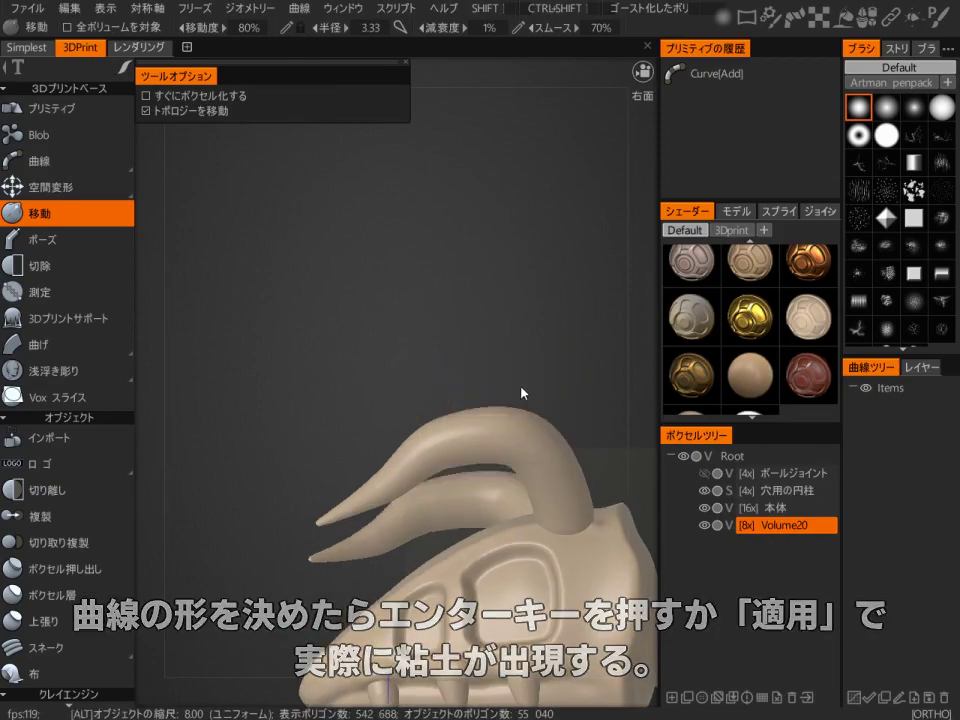
key("bracketleft")
left_click_drag(467, 420, 459, 450)
right_click_drag(459, 450, 441, 458)
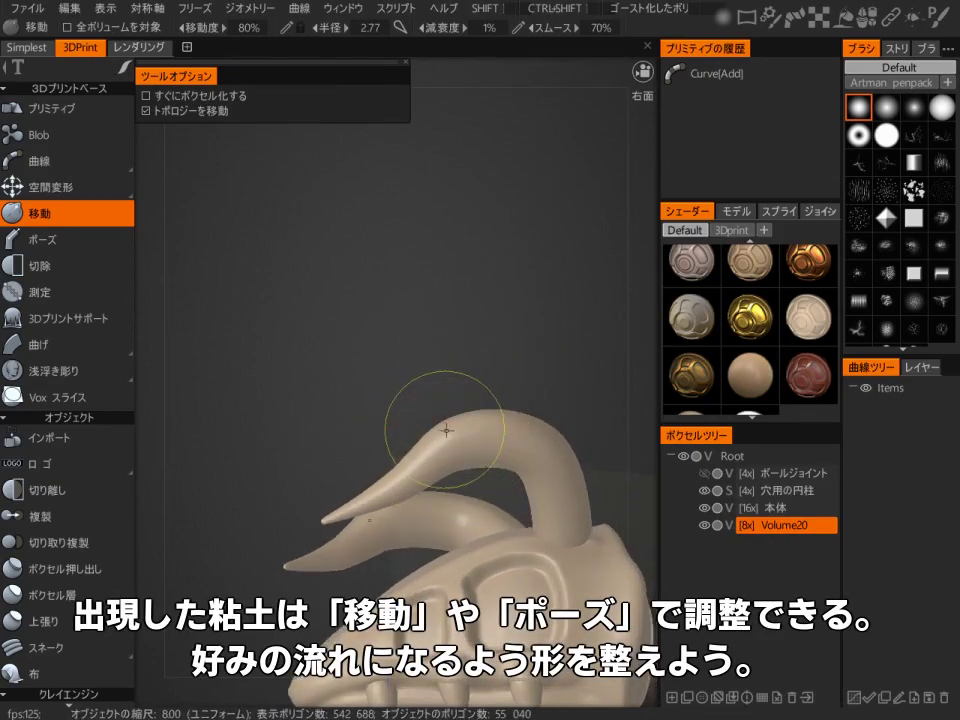
mouse_move(481, 464)
left_mouse_down()
mouse_move(513, 472)
mouse_move(514, 542)
mouse_move(535, 548)
left_mouse_up()
right_click_drag(535, 548, 557, 550)
left_click_drag(557, 550, 545, 568, "alt")
right_click_drag(545, 568, 529, 572)
middle_click_drag(529, 570, 403, 483)
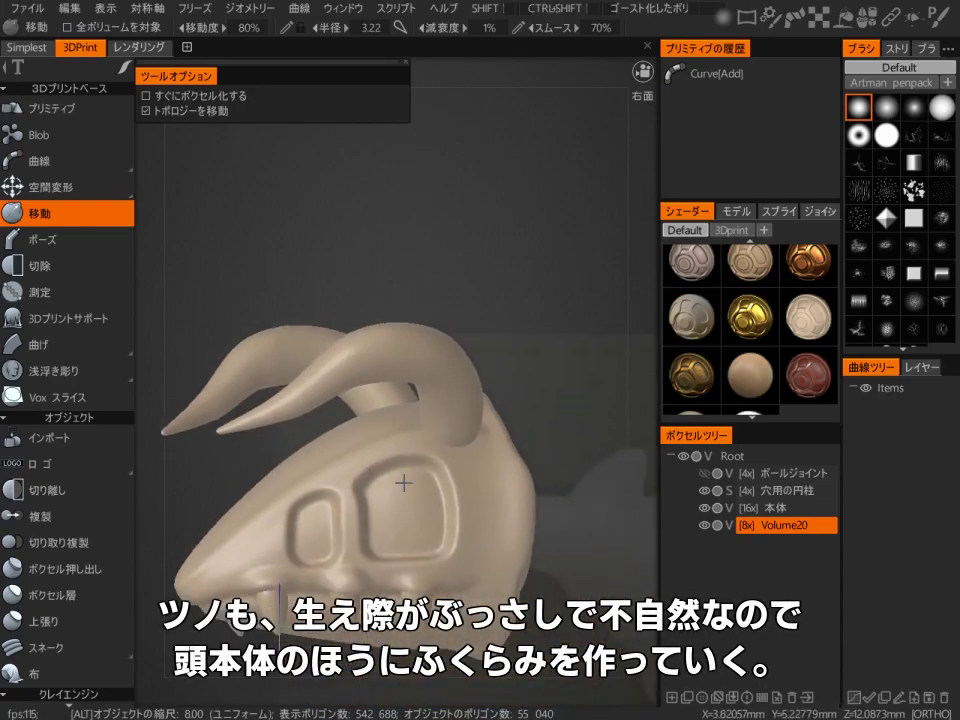
Raise a bulge around the horn bases on 本体 with the ドロー (Draw) brush at 11% depth
left_click(778, 511)
right_click_drag(531, 565, 543, 440, "alt")
key("space")
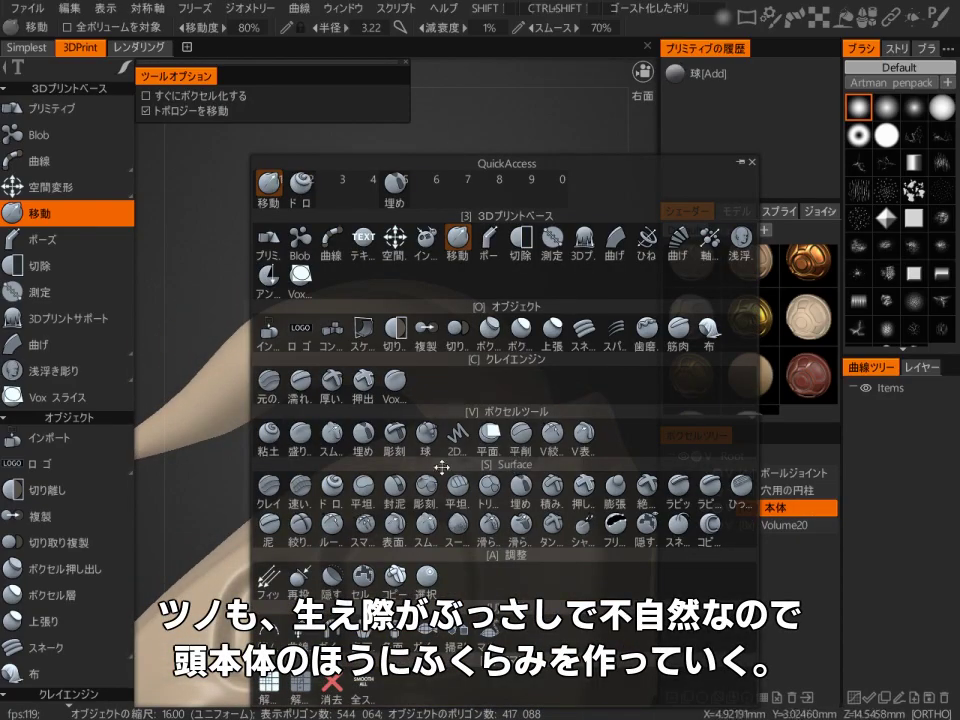
left_click(331, 490)
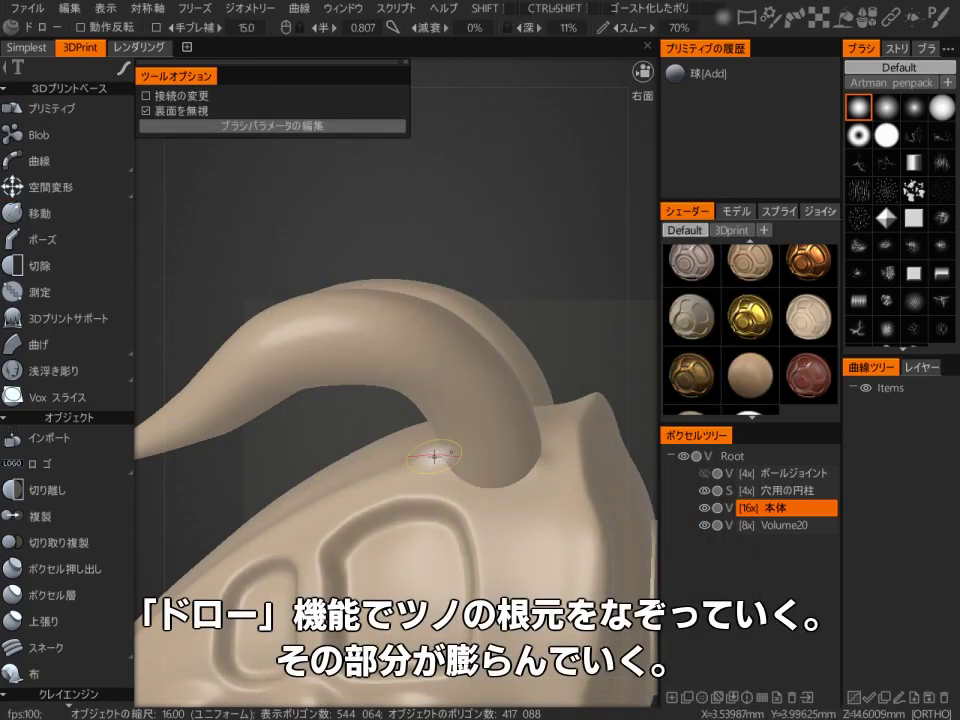
middle_click_drag(540, 462, 378, 575)
middle_click_drag(502, 518, 544, 396)
middle_click_drag(517, 480, 451, 530)
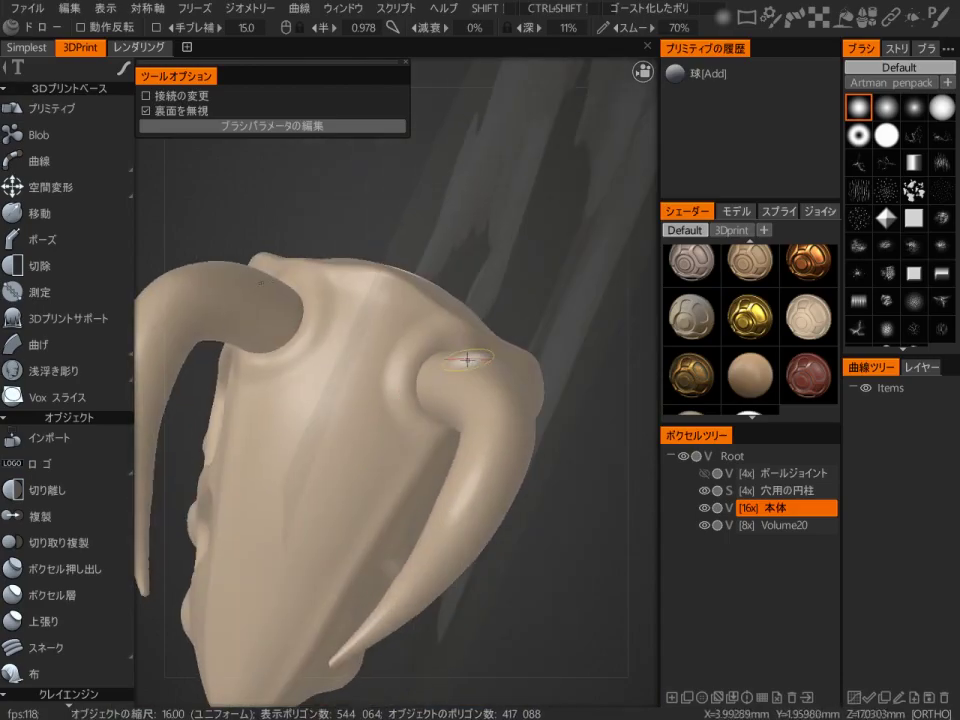
Trace around the horn bases again with the ドロー brush at radius 0.978 to strengthen the bulge
left_click_drag(463, 341, 416, 379)
middle_click_drag(470, 432, 400, 462)
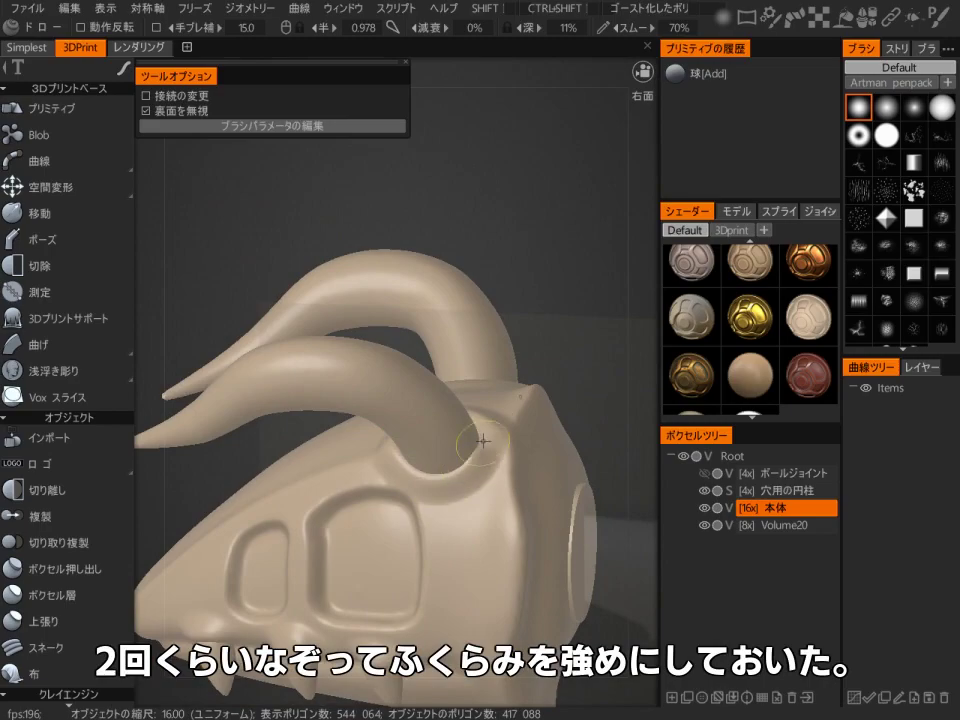
middle_click_drag(462, 405, 450, 444)
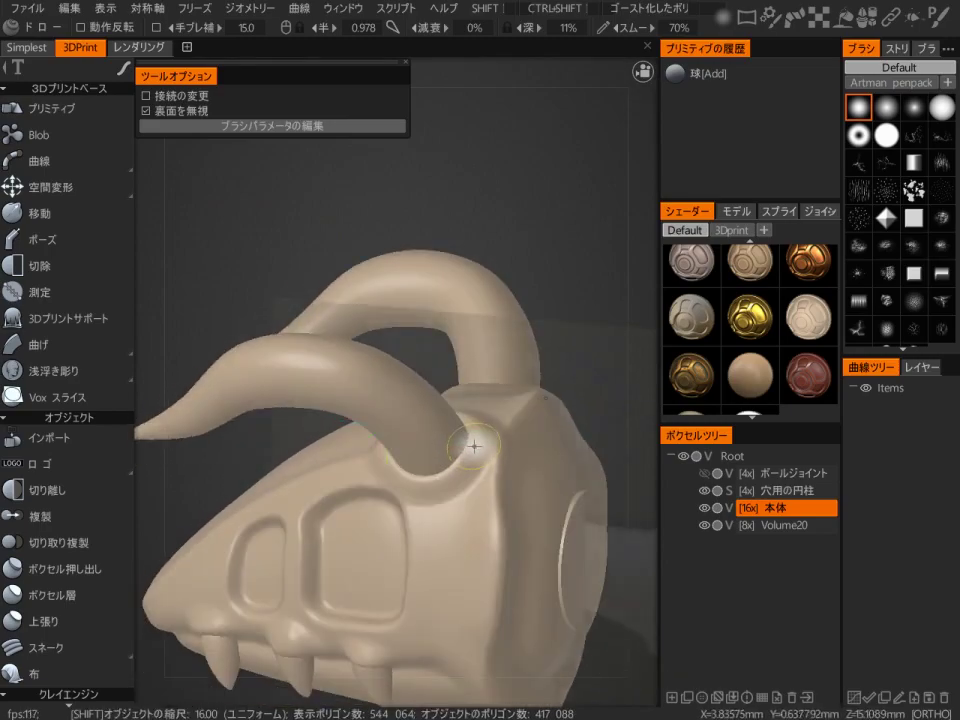
Refine the horns in Volume20, lowering the arc with 移動 (Move) at radius 3.22 and adjusting the tips with ポーズ (Pose)
right_click_drag(427, 448, 427, 507, "alt")
left_click_drag(427, 507, 433, 568, "alt")
middle_click_drag(433, 573, 533, 446)
scroll(533, 446, "up", 5)
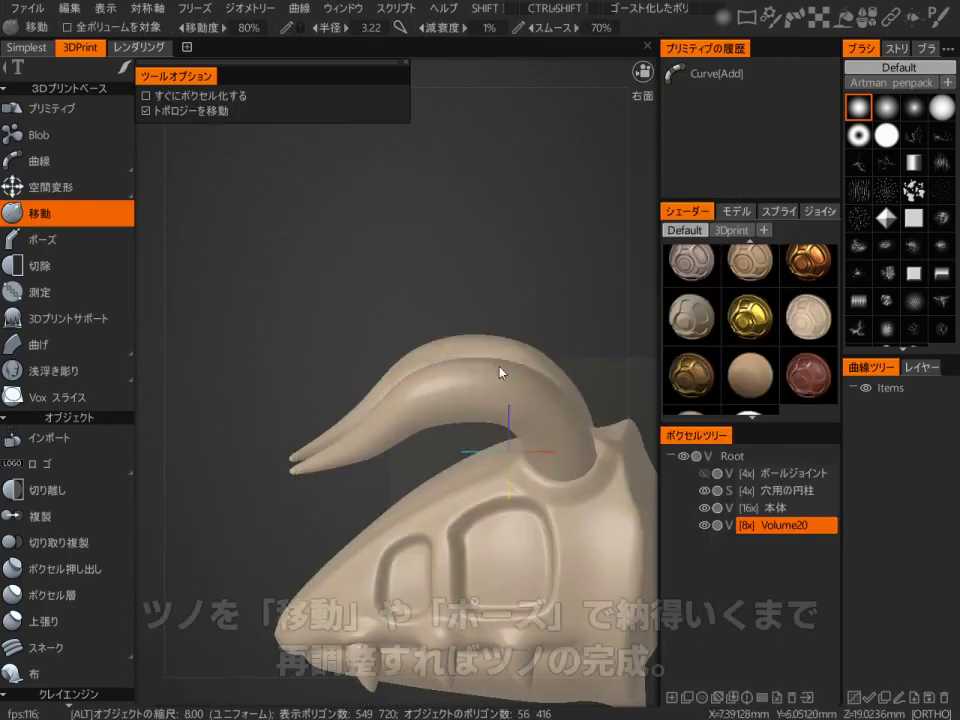
left_click_drag(501, 371, 501, 400)
key("space")
left_click(426, 250)
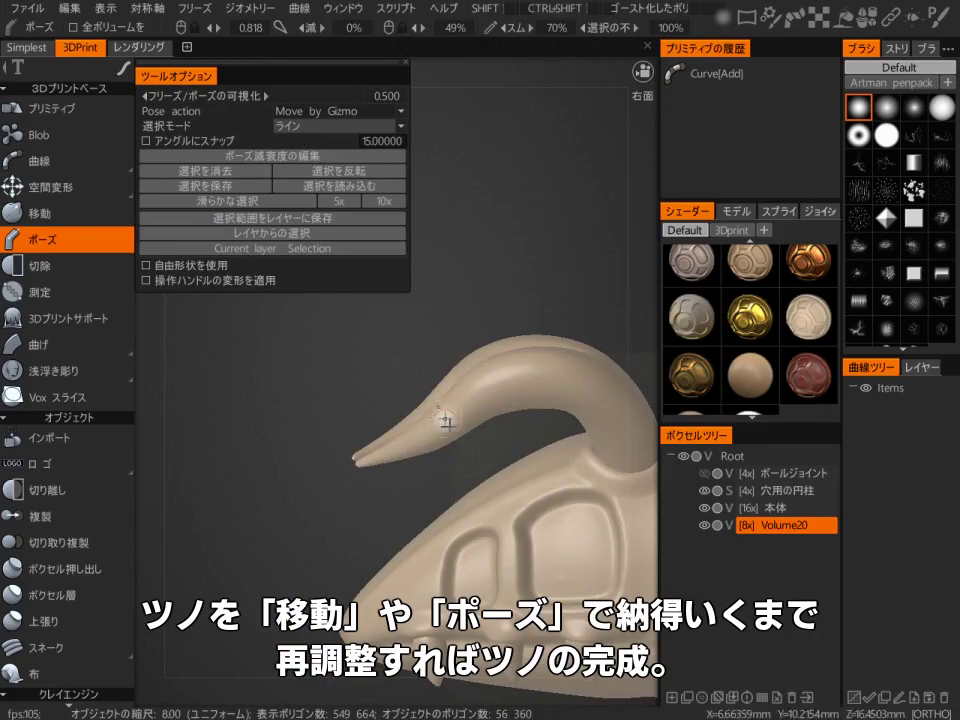
left_click_drag(450, 400, 370, 458)
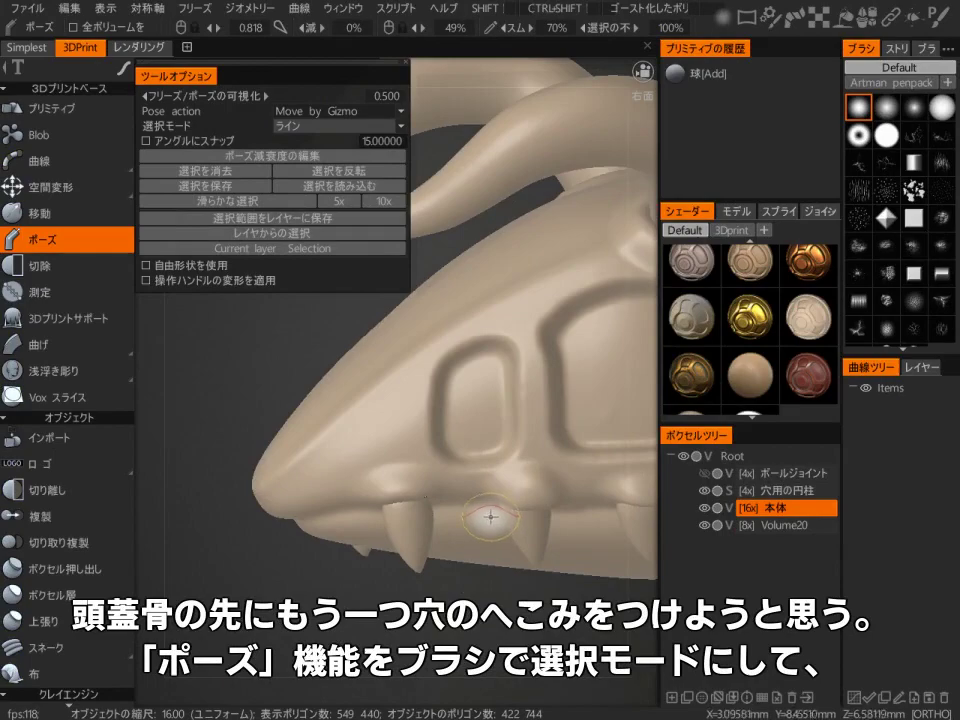
Select an area near the snout tip of 本体 with ポーズ in ブラシで選択 mode, push it in as a third skull recess and deselect
key("space")
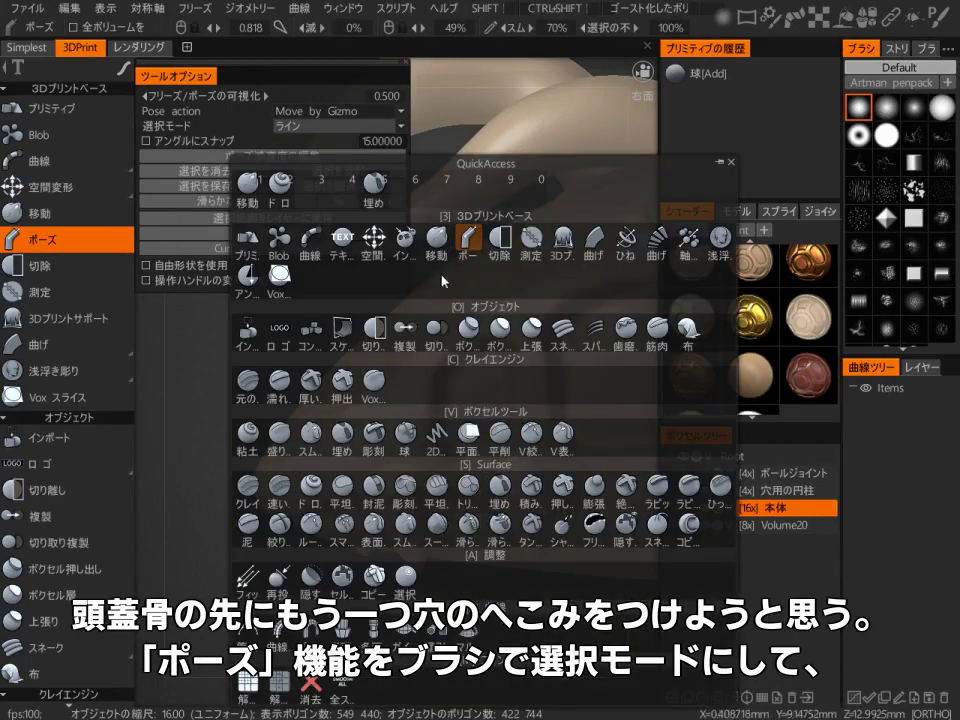
left_click(468, 237)
left_click(322, 188)
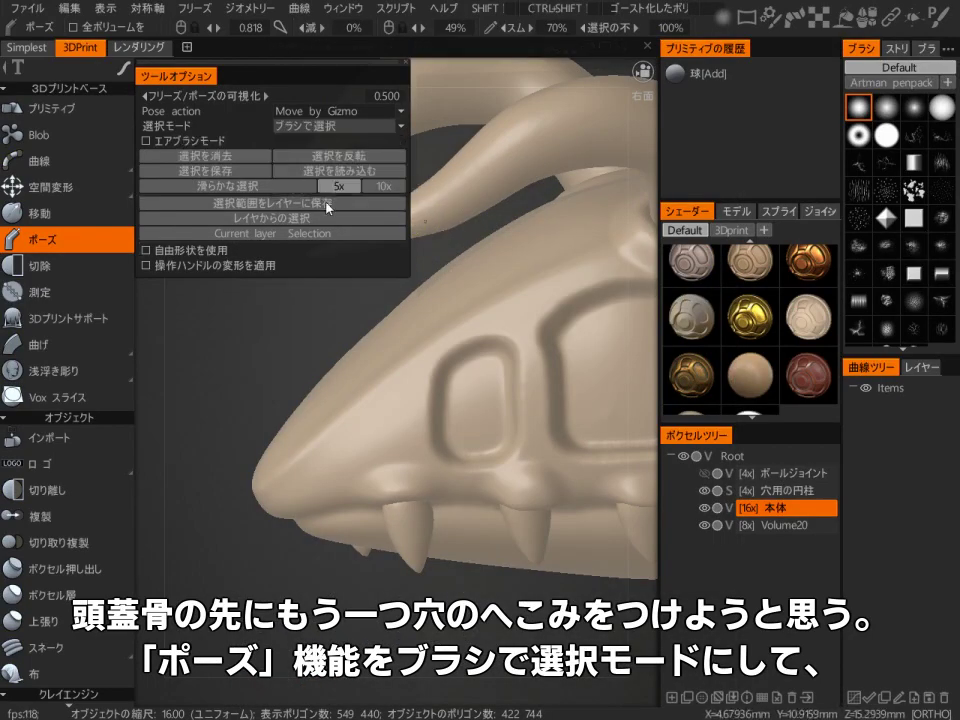
right_click_drag(369, 457, 343, 450)
mouse_move(343, 450)
left_mouse_down()
mouse_move(384, 441)
mouse_move(349, 455)
mouse_move(585, 543)
left_mouse_up()
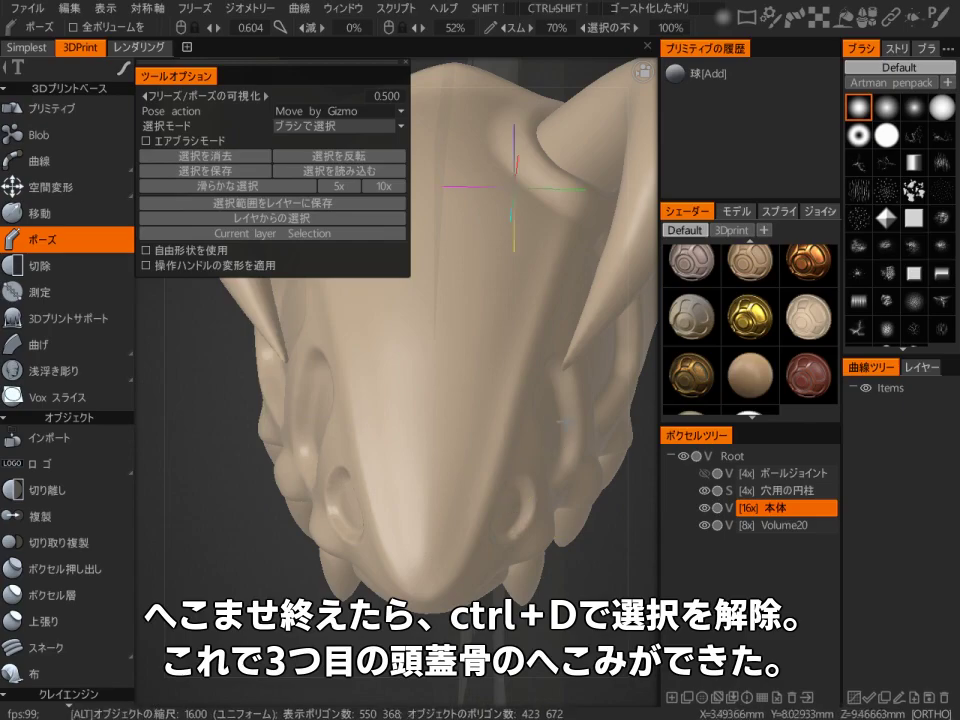
left_click_drag(564, 422, 362, 482, "alt")
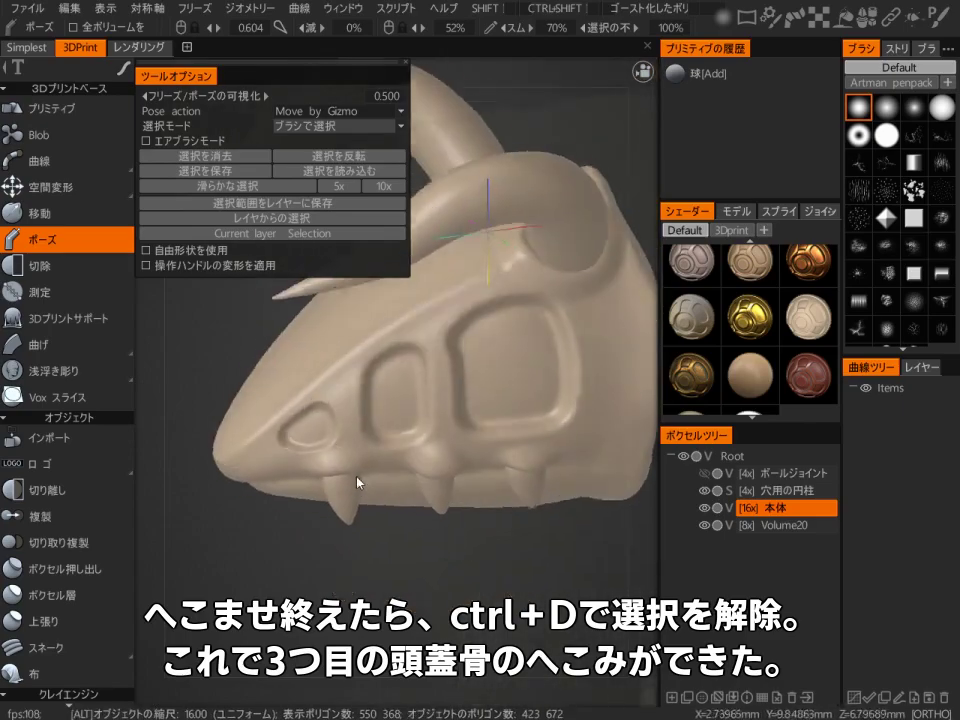
Adjust the flow of the snout tip on 本体 with the 移動 (Move) brush, reducing its radius from 4.15 to 2.82
right_click_drag(362, 482, 362, 600, "alt")
left_click_drag(340, 546, 308, 546, "alt")
right_click_drag(308, 546, 318, 581, "alt")
left_click_drag(319, 581, 497, 628)
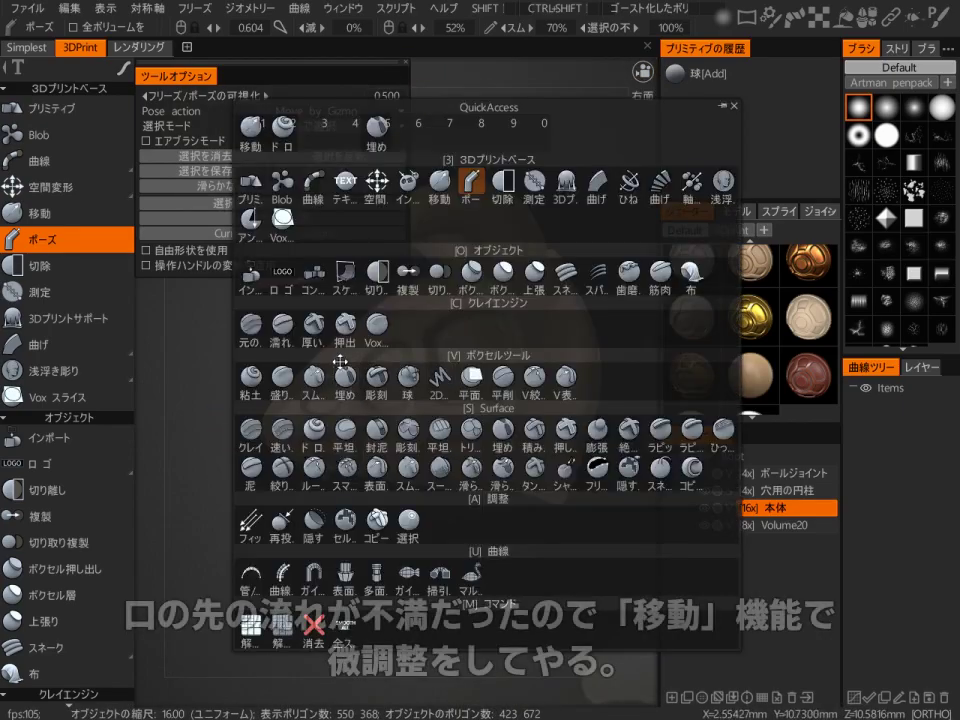
left_click(411, 253)
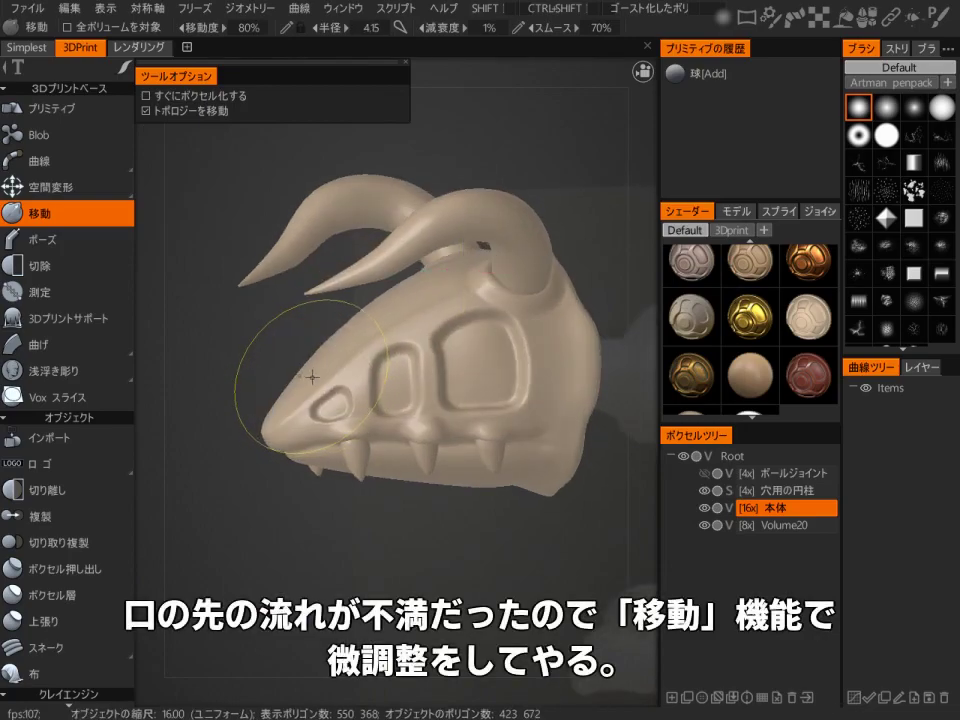
mouse_move(317, 383)
right_mouse_down("alt")
mouse_move(302, 447)
mouse_move(301, 418)
right_mouse_up("alt")
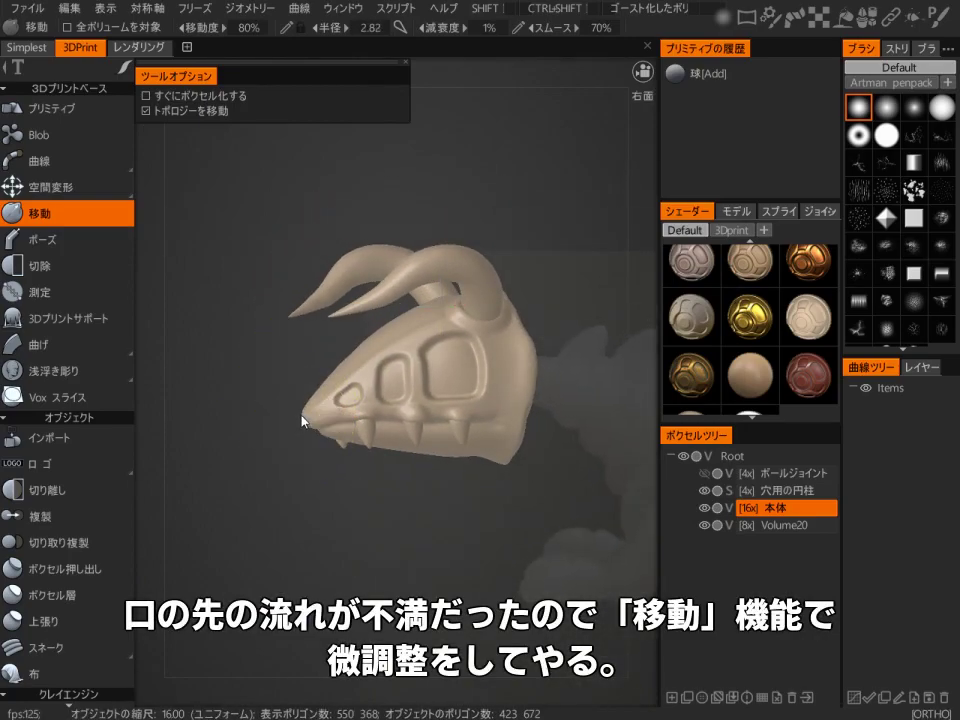
left_click_drag(300, 457, 200, 522, "alt")
Deepen the mouth line on 本体 with the 絞り込み (Pinch) brush at radius 1.54 and 23% depth, hiding Volume20 during the strokes
right_click_drag(480, 480, 500, 355, "alt")
key("space")
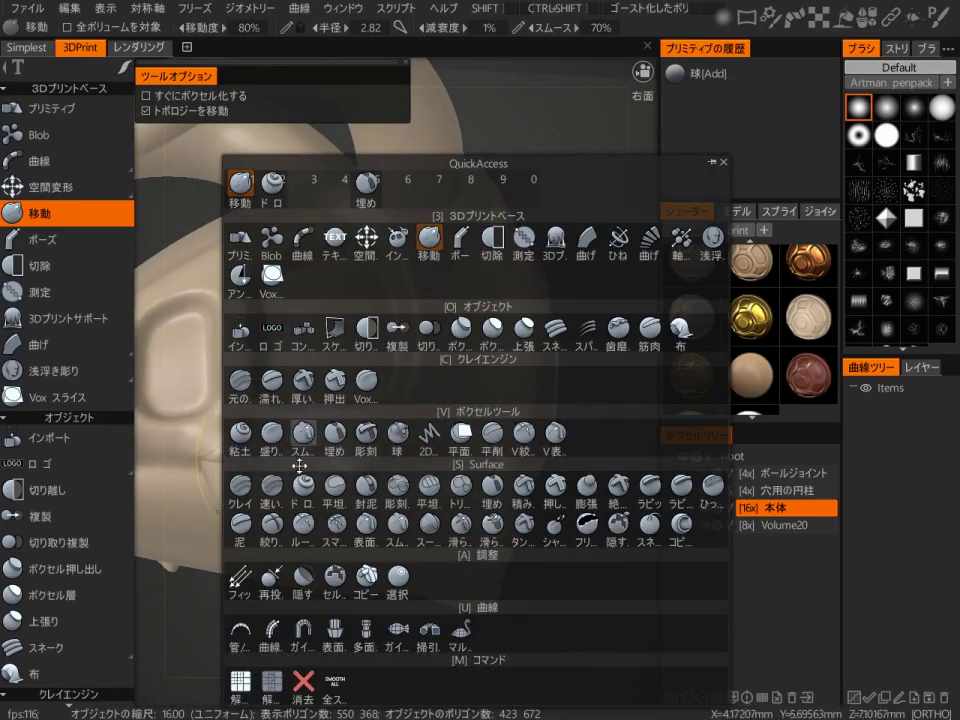
left_click(271, 528)
left_click_drag(341, 460, 371, 483, "alt")
middle_click_drag(371, 483, 464, 466, "alt")
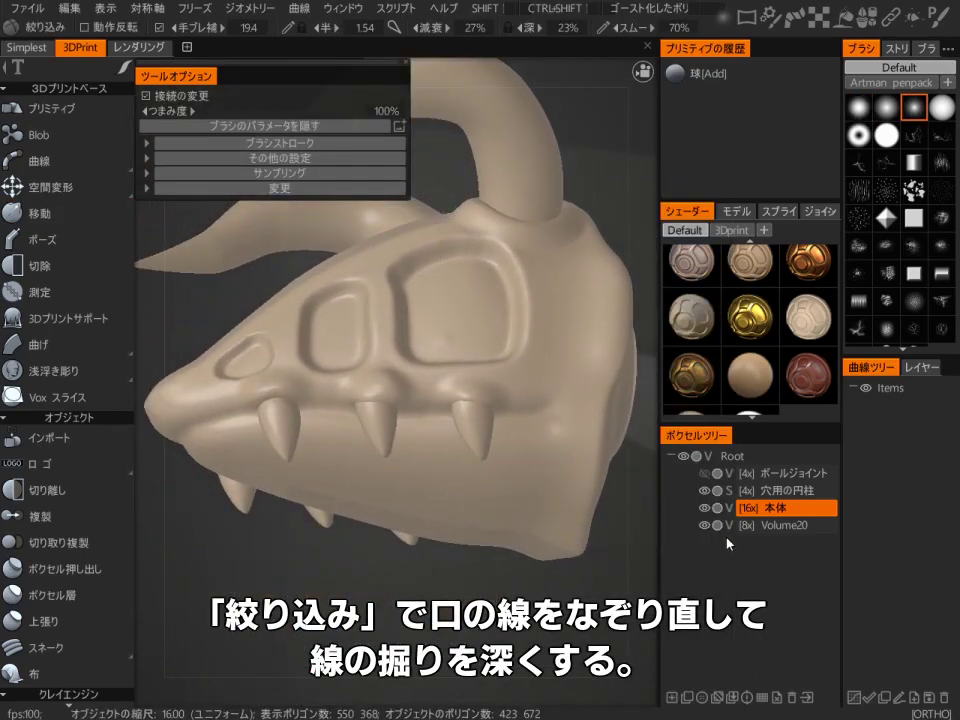
left_click(704, 525)
mouse_move(228, 435)
left_mouse_down("alt")
mouse_move(259, 396)
mouse_move(337, 395)
left_mouse_up("alt")
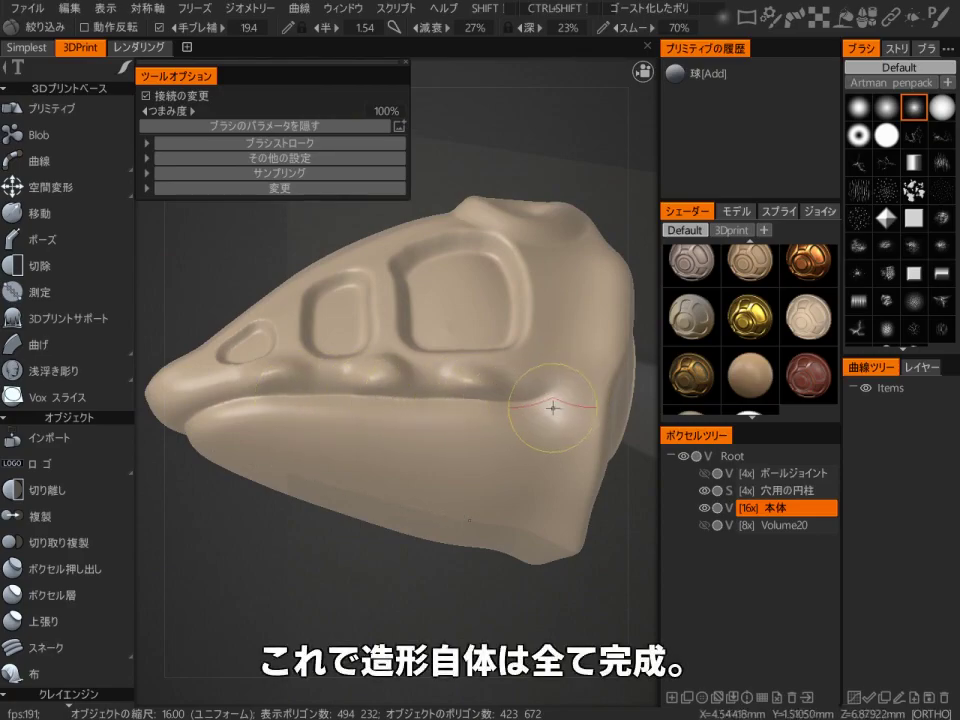
left_click(705, 526)
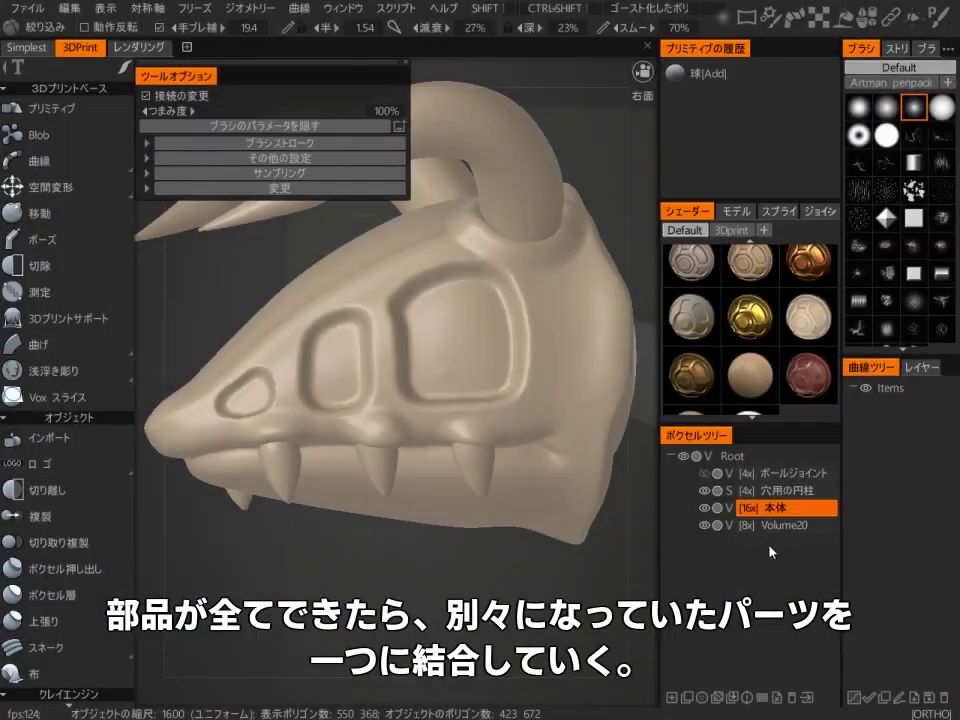
Merge Volume20 into the 本体 layer to join the horns and fangs with the skull
left_click(790, 527)
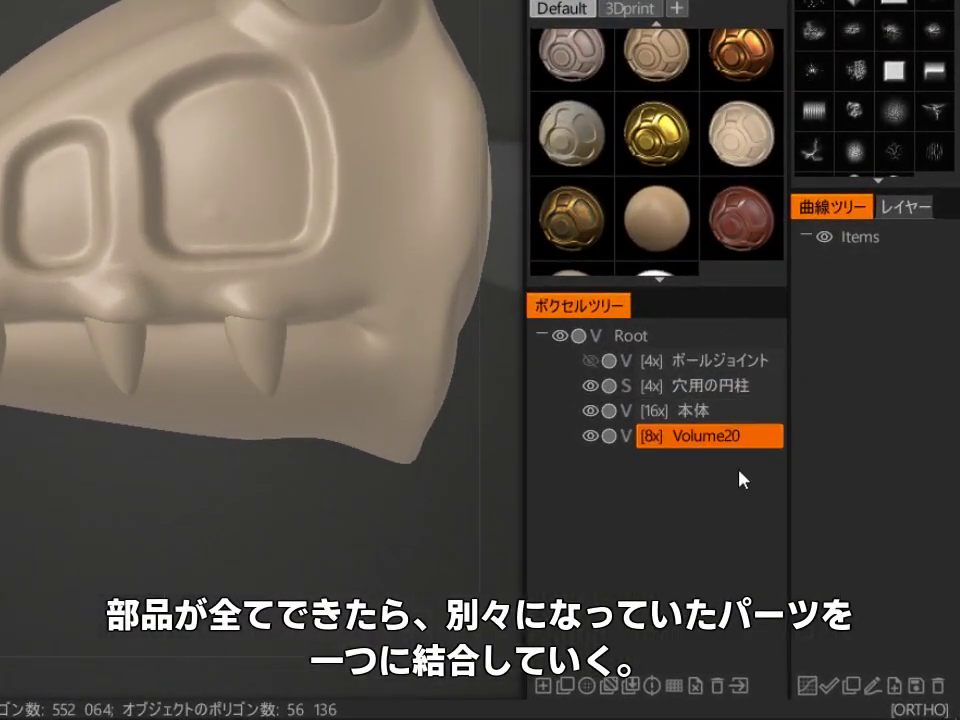
mouse_move(752, 436)
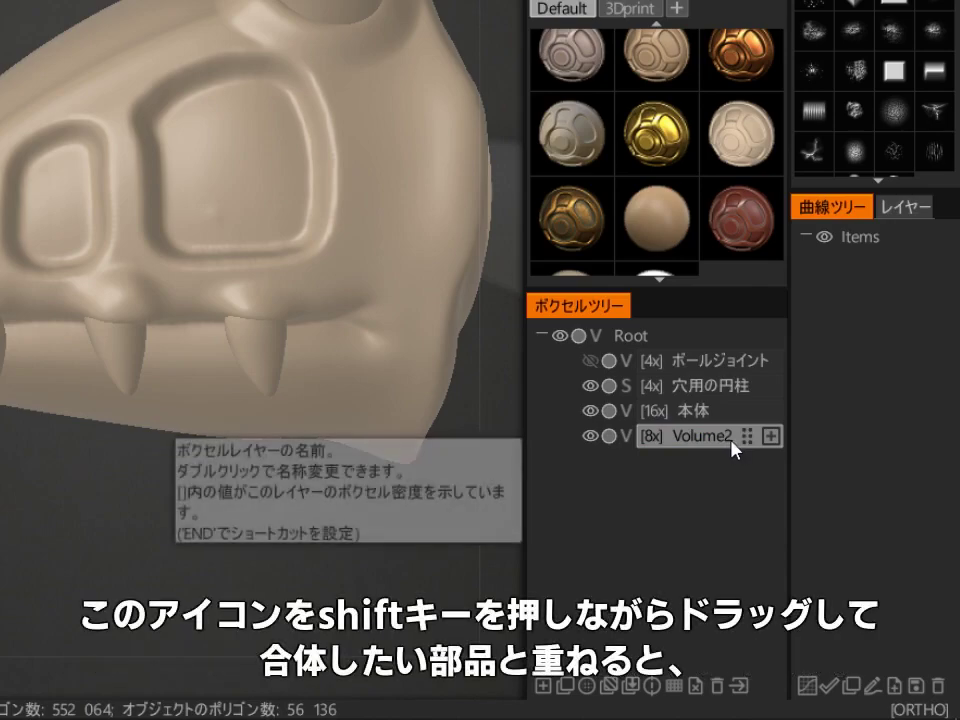
left_click_drag(754, 446, 737, 429, "shift")
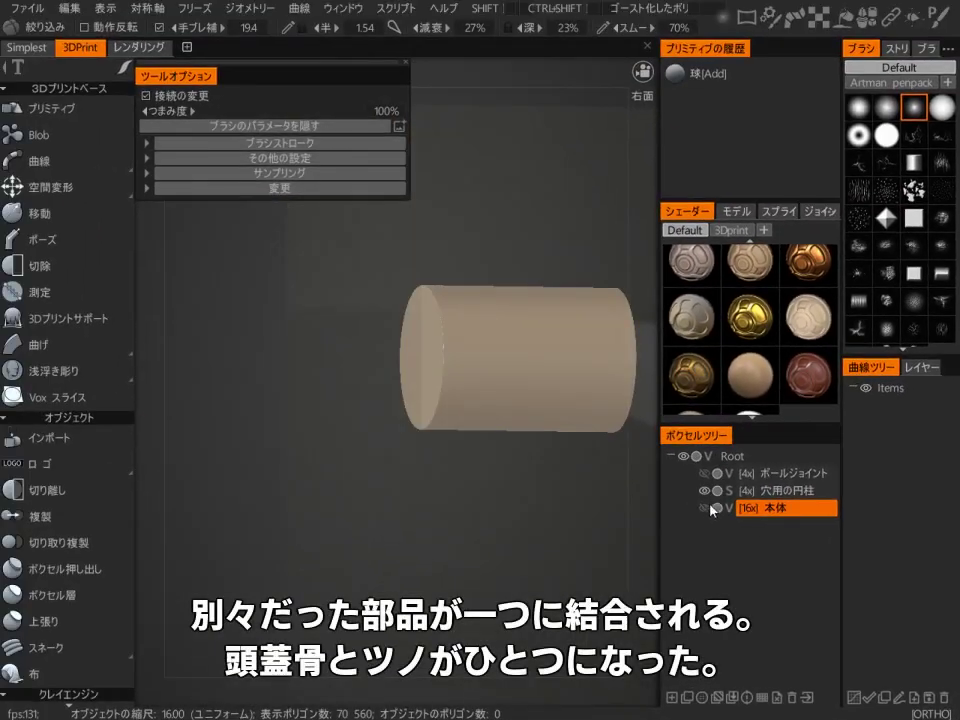
Hide 穴用の円柱 and toggle the visibility of 本体 to check the merged head
left_click(705, 508)
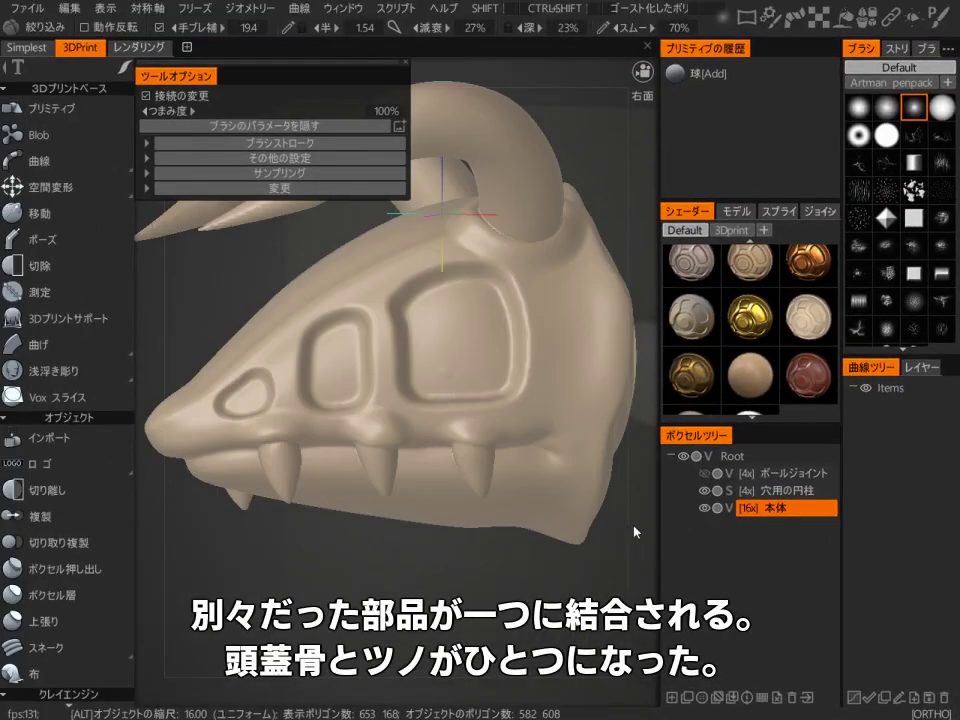
left_click(705, 508)
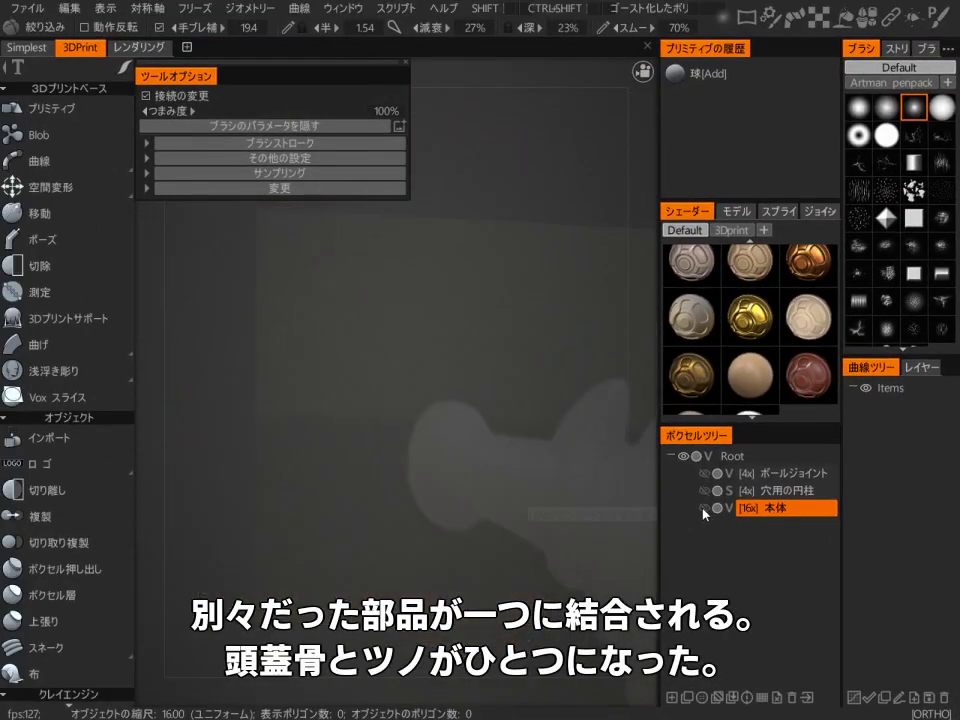
left_click(705, 508)
left_click_drag(651, 512, 651, 587)
left_click(704, 509)
left_click(704, 509)
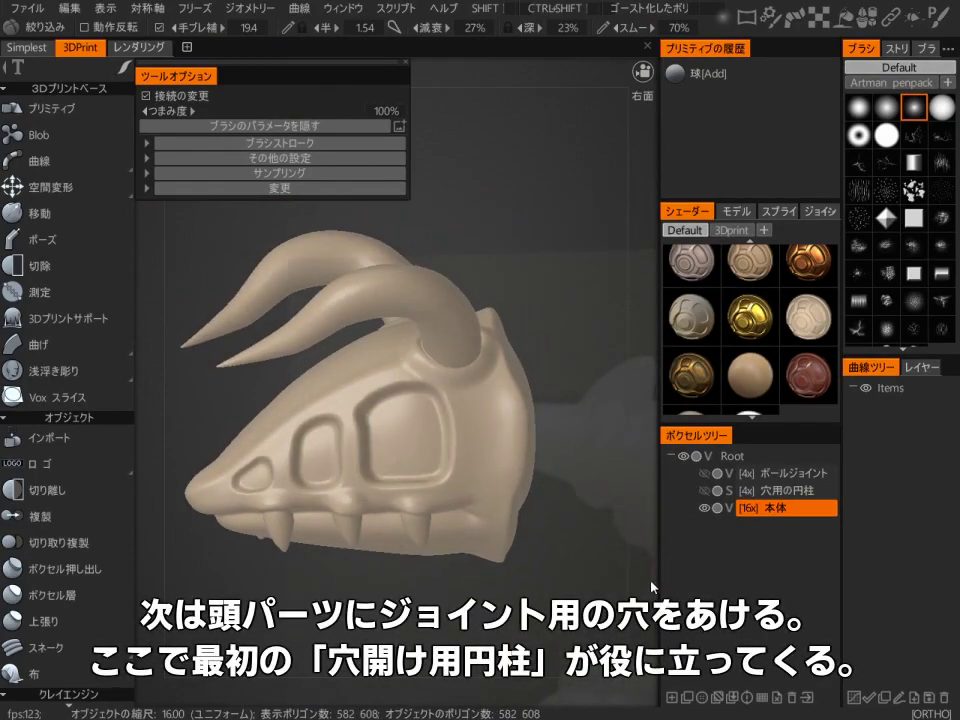
Show 穴用の円柱 again and convert 本体 from V (voxel) to S (surface) mode
left_click(704, 491)
left_click_drag(605, 557, 435, 544, "alt")
right_click_drag(435, 544, 575, 480, "alt")
left_click_drag(575, 485, 634, 536, "alt")
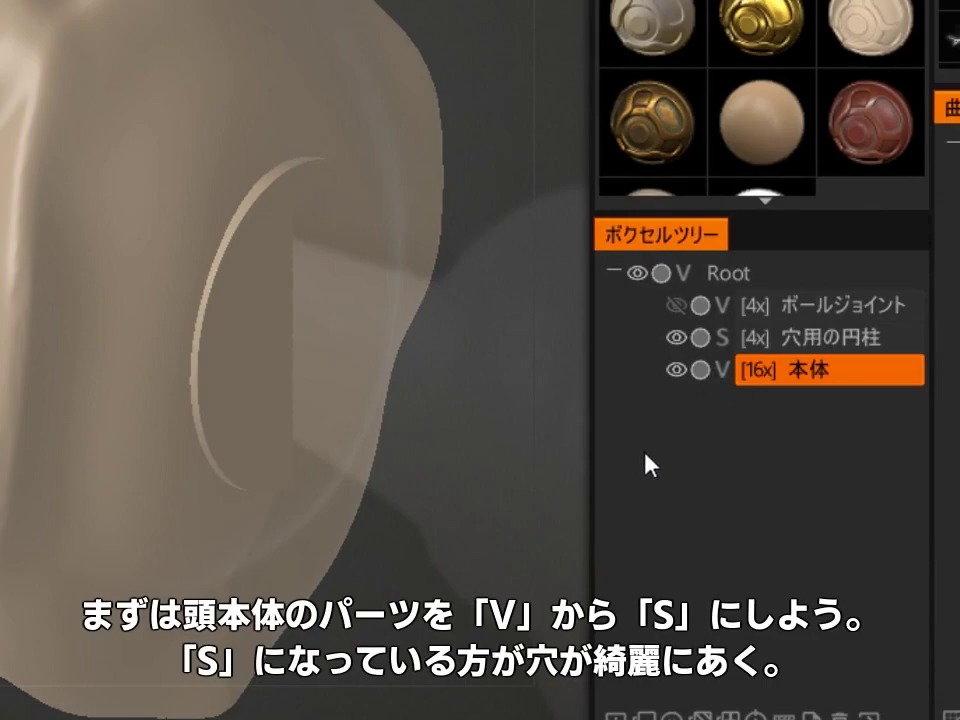
right_click_drag(484, 506, 450, 558, "alt")
left_click_drag(450, 558, 386, 540, "alt")
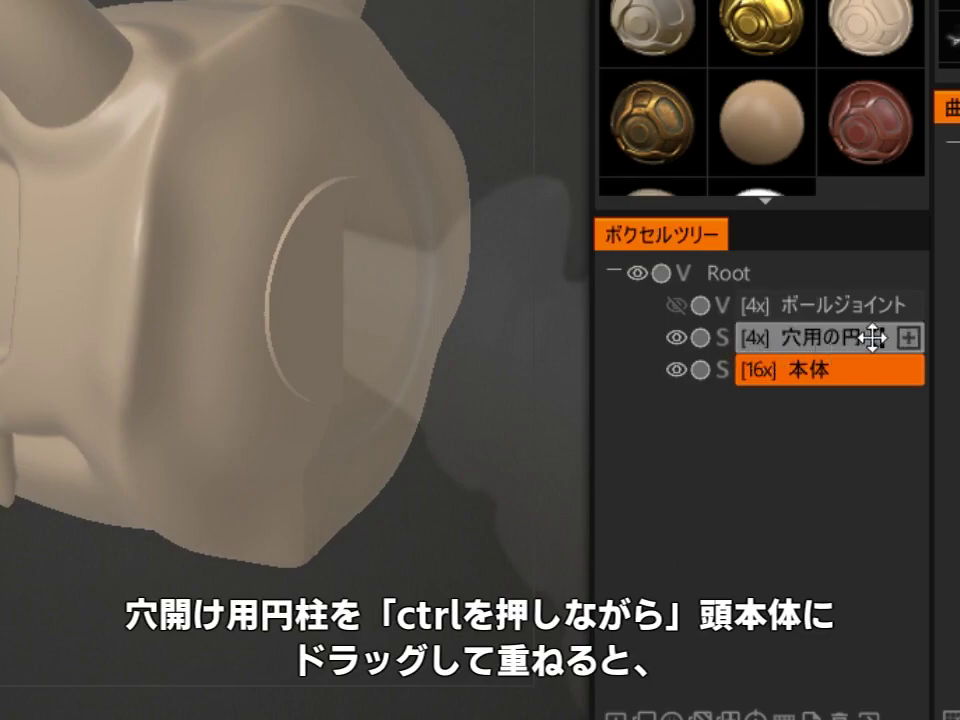
Subtract 穴用の円柱 from 本体 to cut the joint hole in the back of the head, and inspect the result
left_click_drag(879, 335, 865, 395, "ctrl")
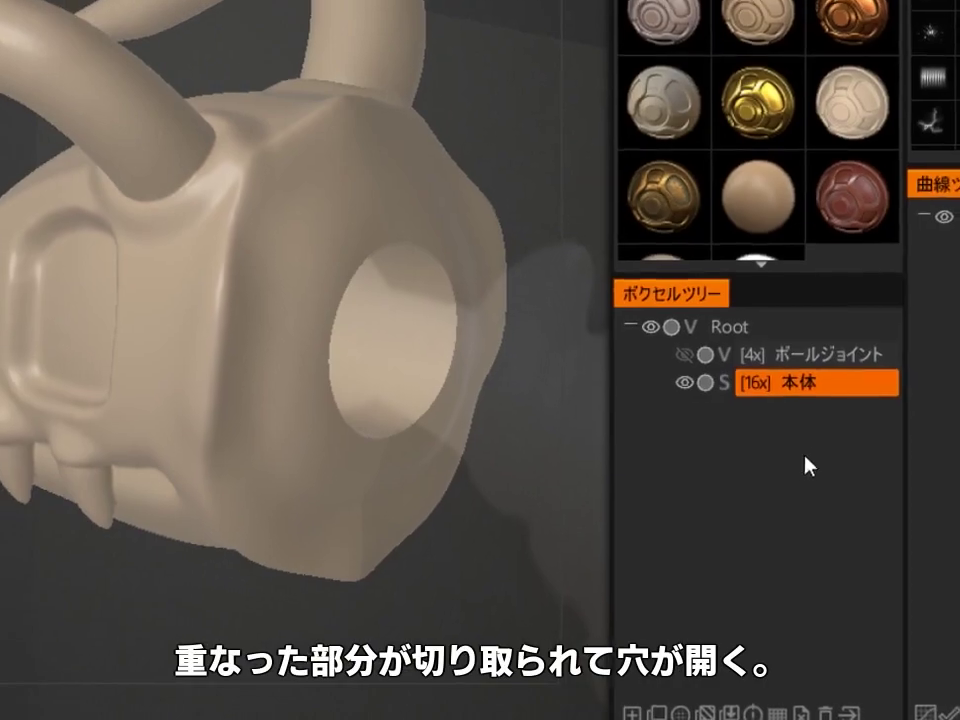
left_click_drag(534, 528, 303, 577)
right_click_drag(303, 577, 356, 441)
left_click_drag(498, 533, 546, 439, "alt")
right_click_drag(546, 439, 491, 504, "alt")
left_click_drag(491, 504, 541, 634, "alt")
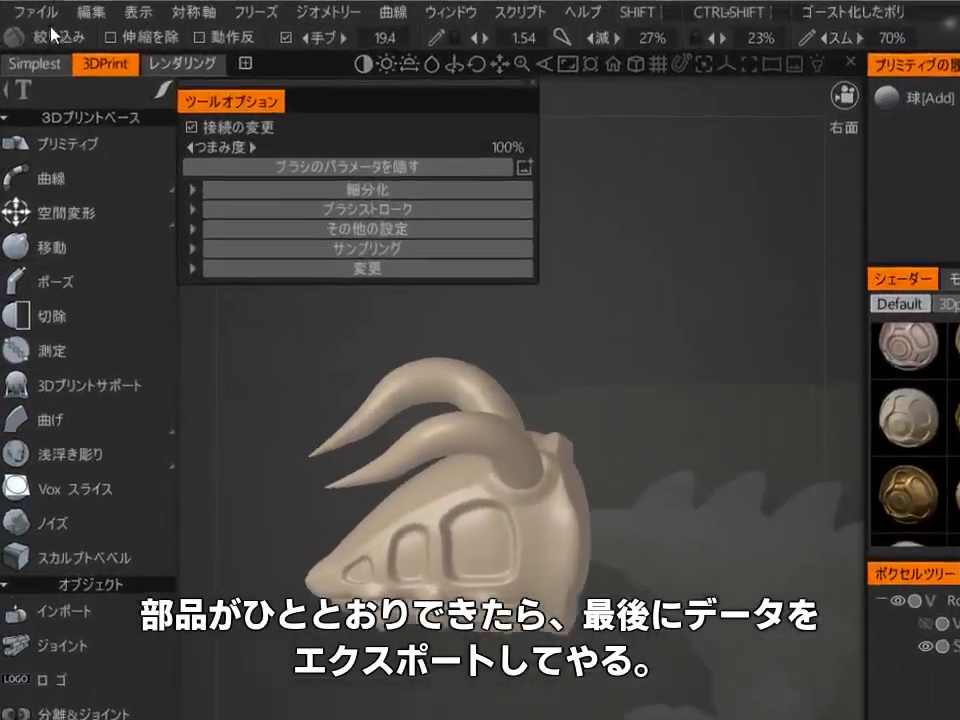
Export the head for 3D printing as the STL file honehonehead2 in the desktop's Honehone folder, and view it in the slicer
left_click(28, 7)
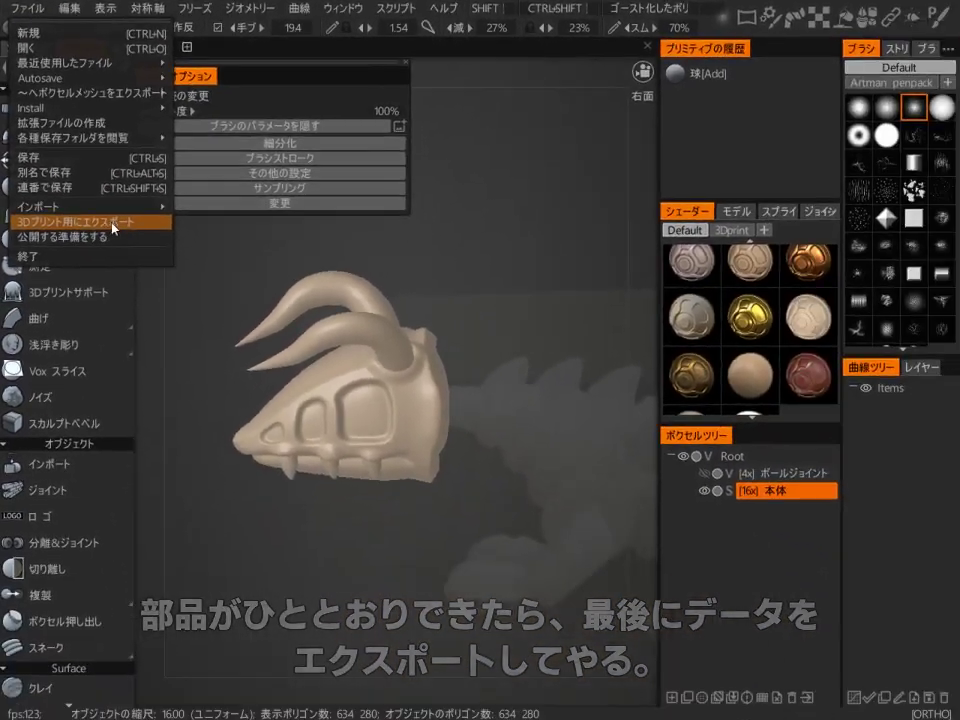
left_click(79, 425)
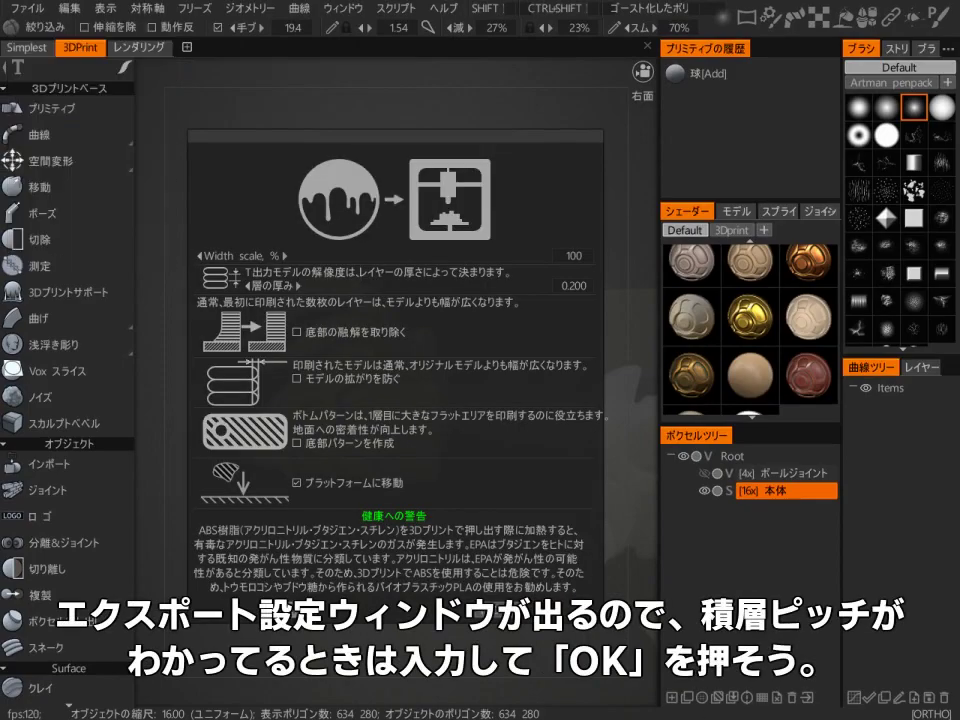
left_click(343, 606)
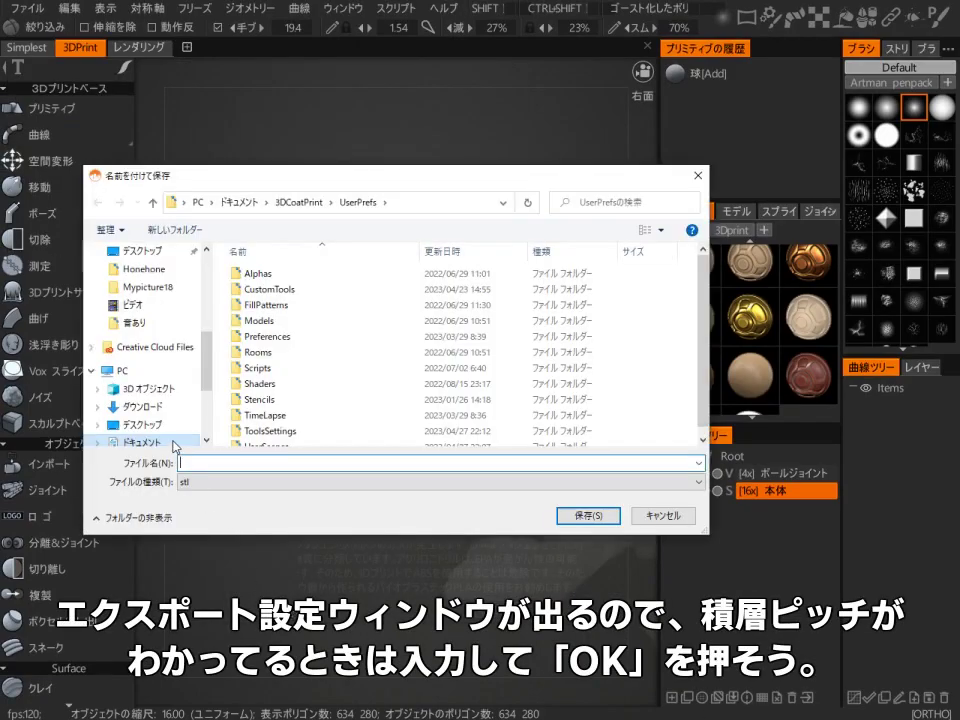
type("honehonehead2")
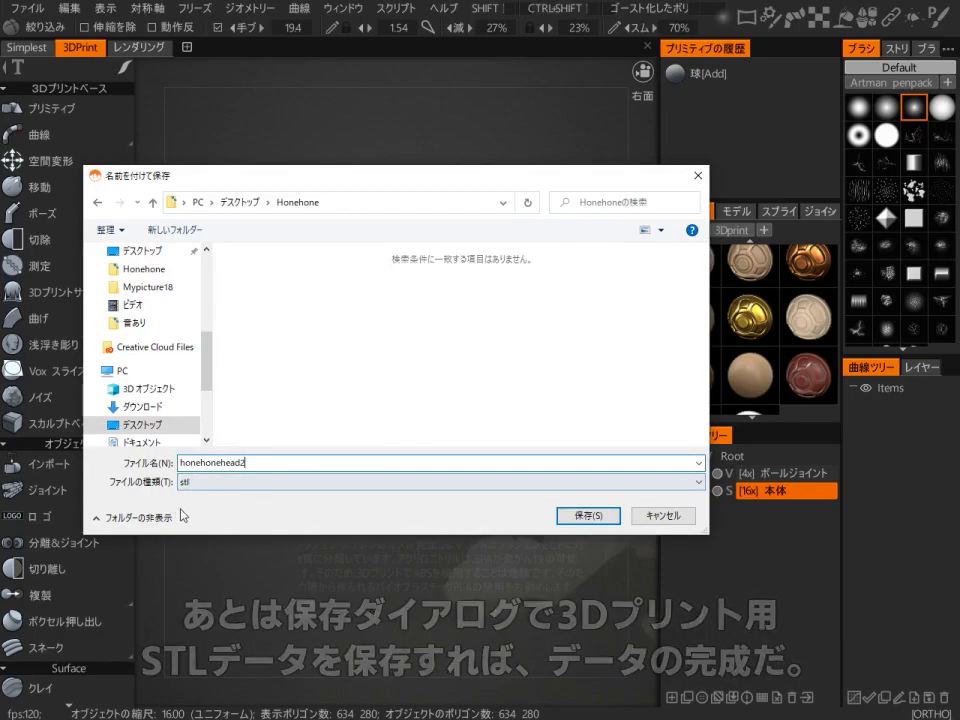
left_click(588, 515)
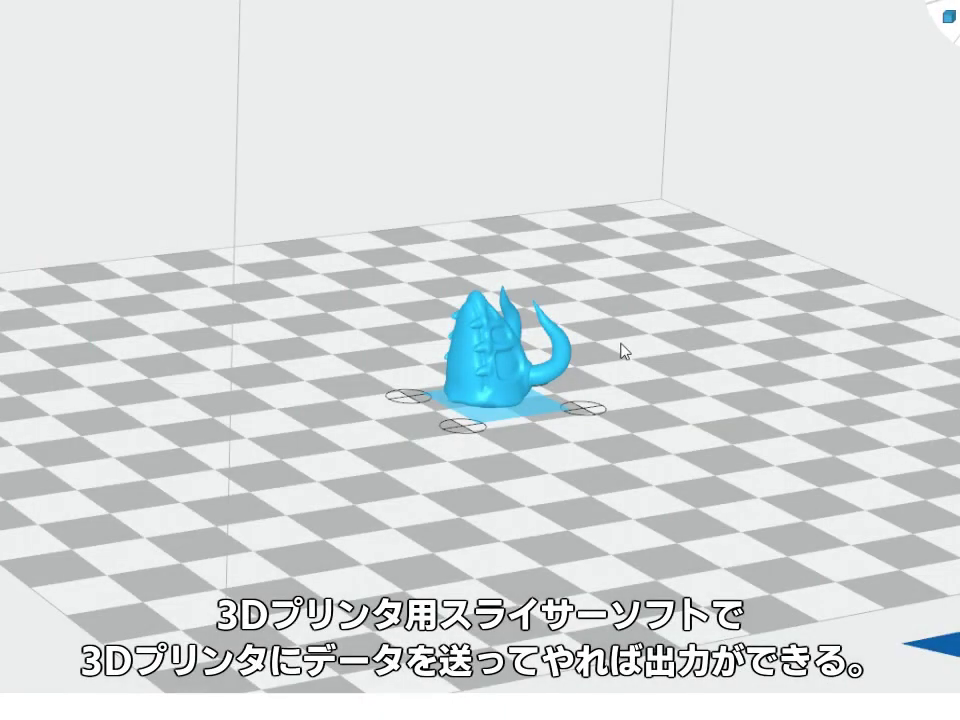
scroll(650, 420, "down", 3)
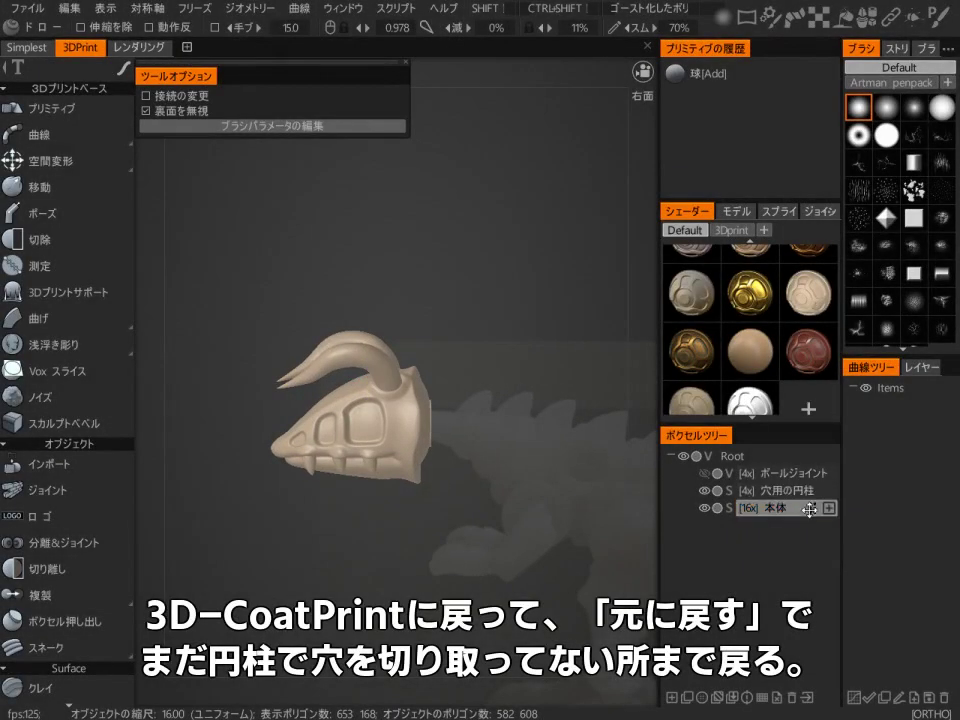
Activate the 本体 layer and select the whole head with the Pose tool in オブジェクトを選択 mode
left_click(790, 508)
key("space")
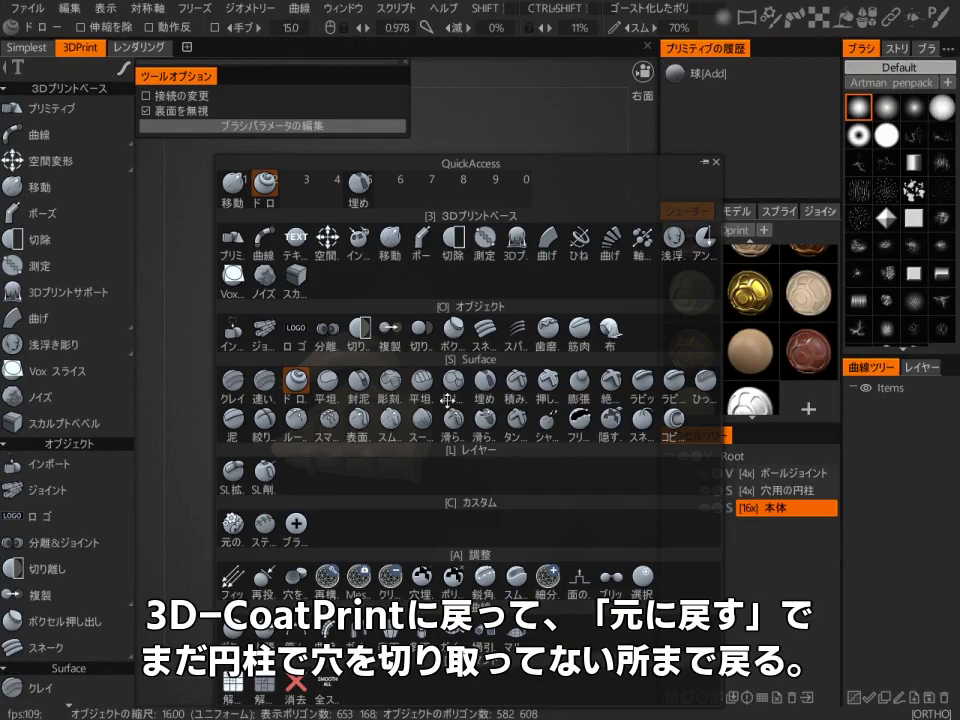
left_click(416, 237)
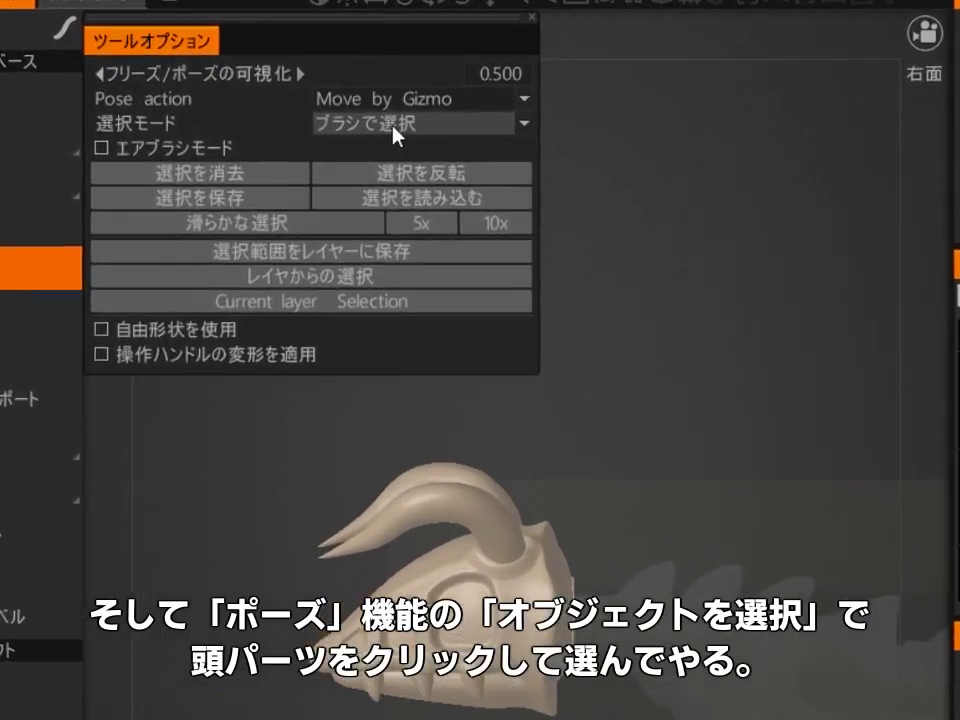
left_click(395, 133)
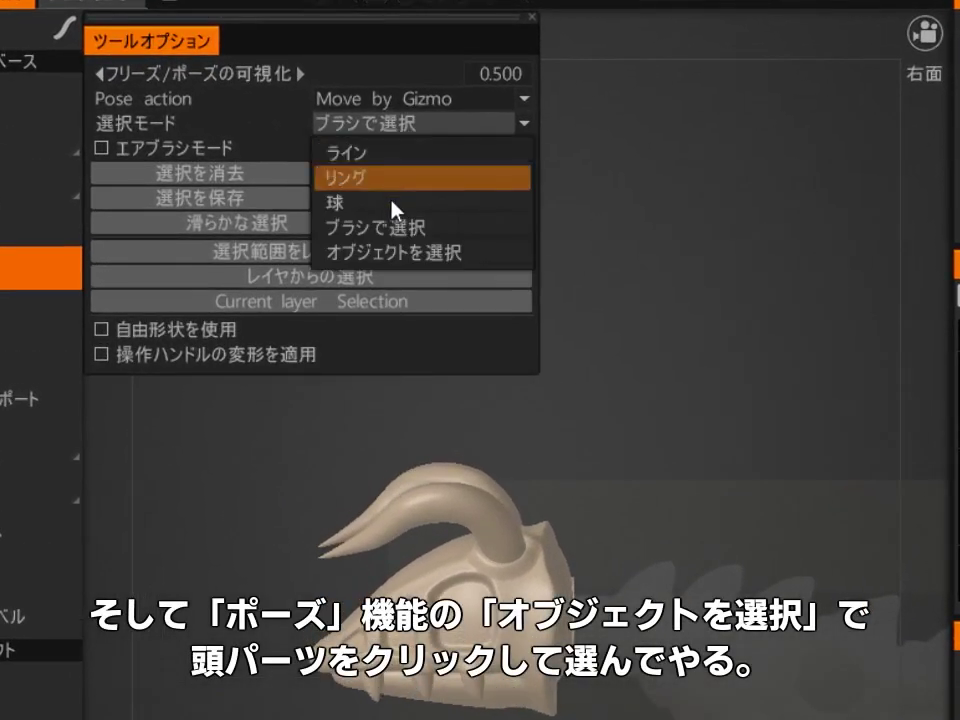
left_click(365, 256)
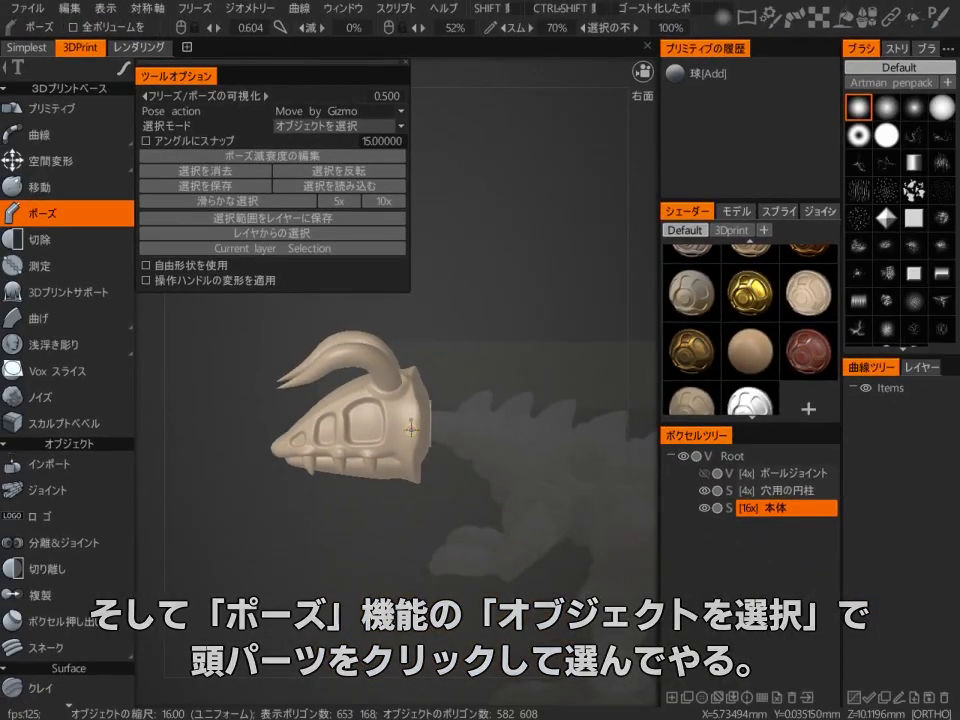
left_click(620, 585)
left_click_drag(464, 505, 630, 632)
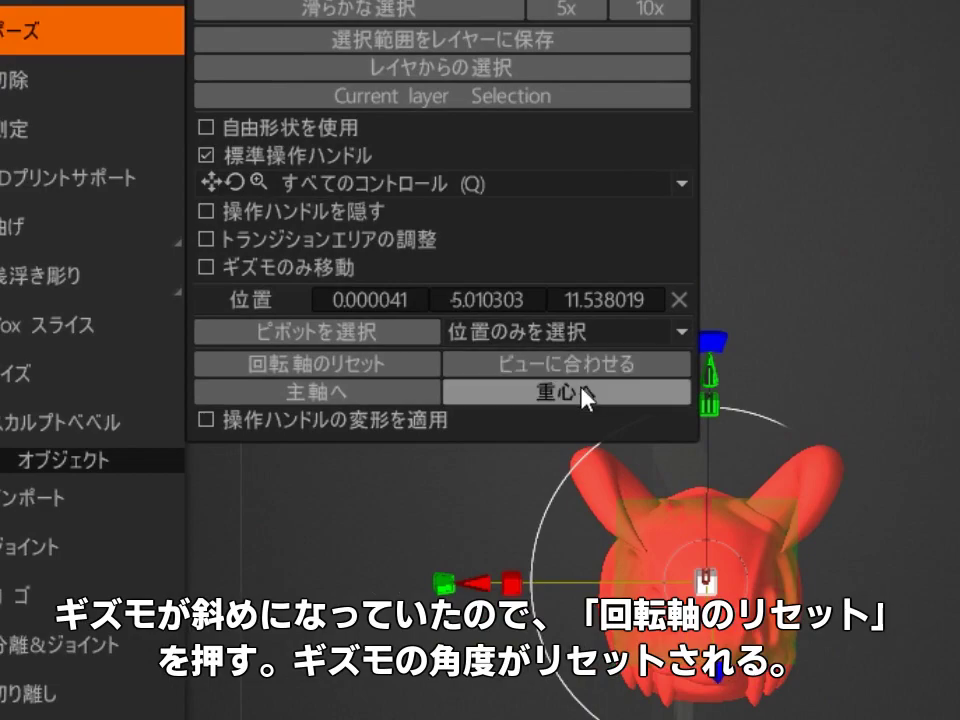
Reset the gizmo's rotation axes and move only its centre to the neck end of the head, at about Y 1.98 and Z 10.01
left_click(428, 362)
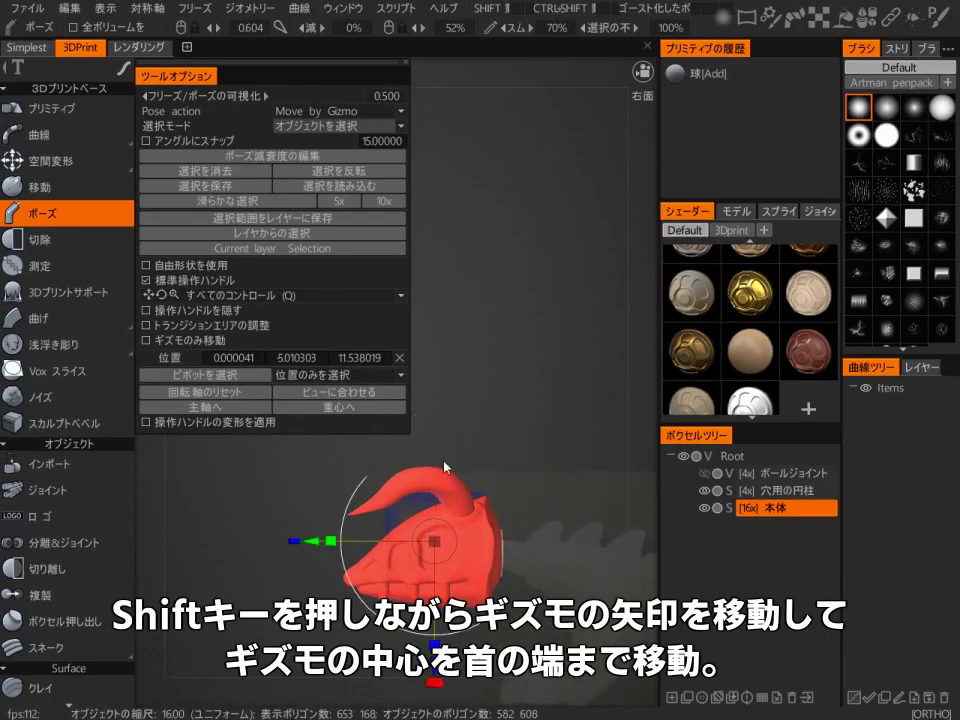
left_click_drag(321, 549, 381, 541, "shift")
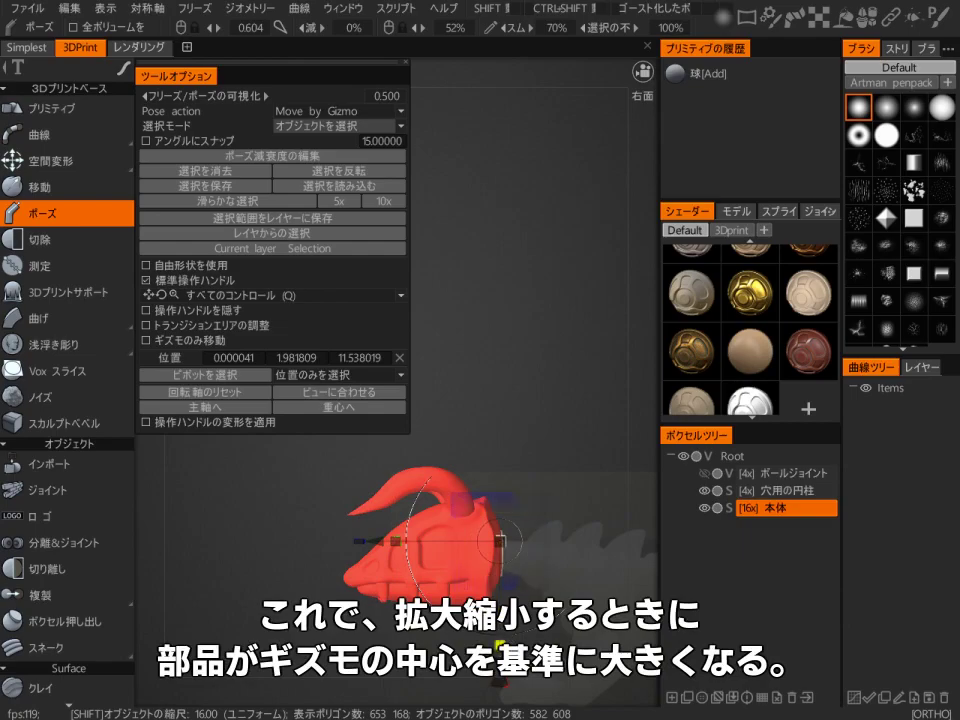
left_click_drag(499, 683, 499, 698, "shift")
Scale the selected head up uniformly from the gizmo centre, judging its size against the dinosaur body in the reference image
right_click_drag(505, 560, 512, 455, "alt")
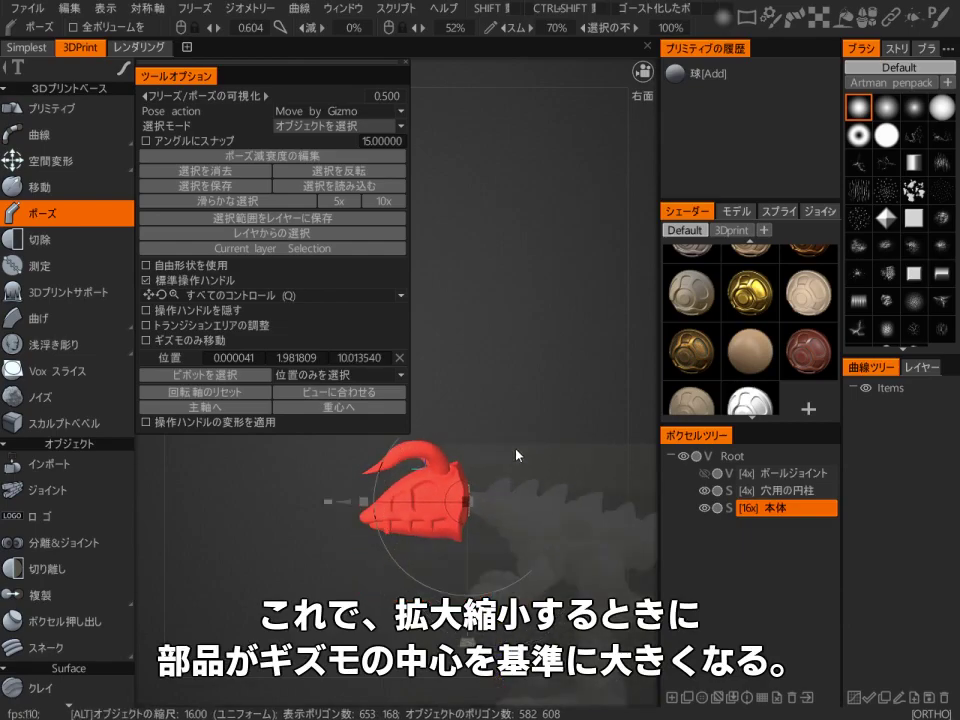
middle_click_drag(512, 455, 493, 432, "alt")
right_click_drag(493, 435, 579, 420, "alt")
middle_click_drag(579, 420, 606, 455, "alt")
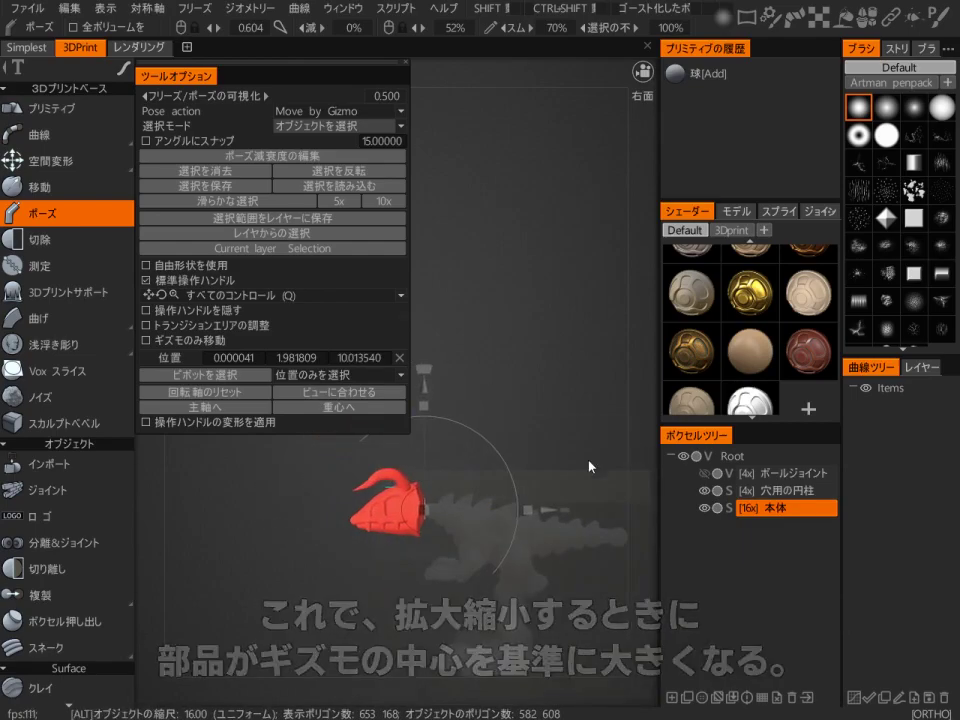
left_click_drag(428, 515, 446, 493)
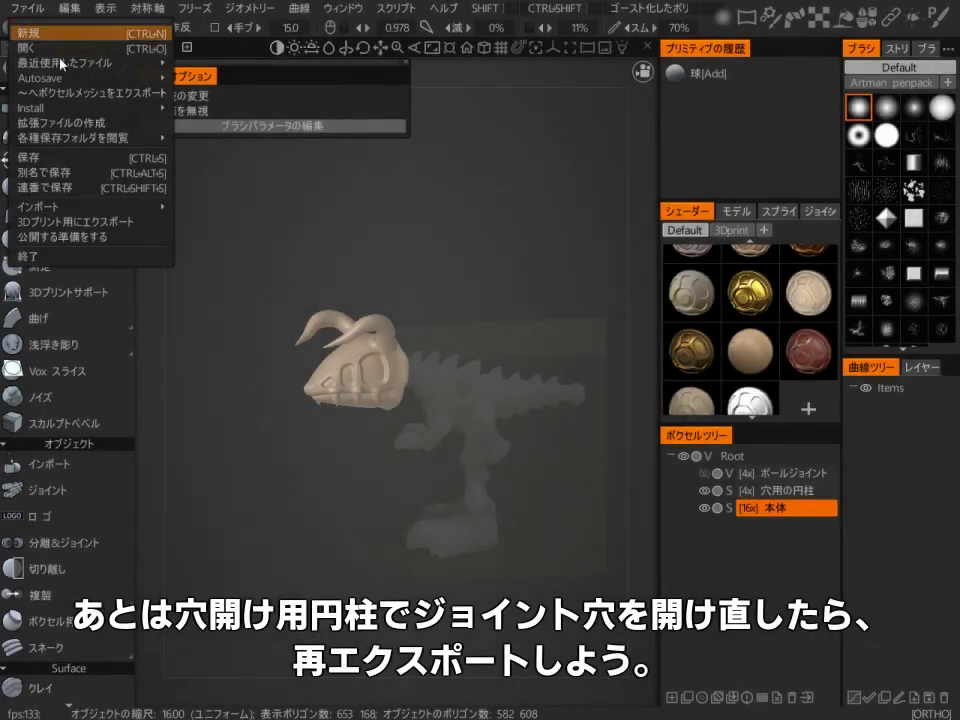
Export the enlarged head for 3D printing again with a layer thickness of 0.1
left_click(105, 224)
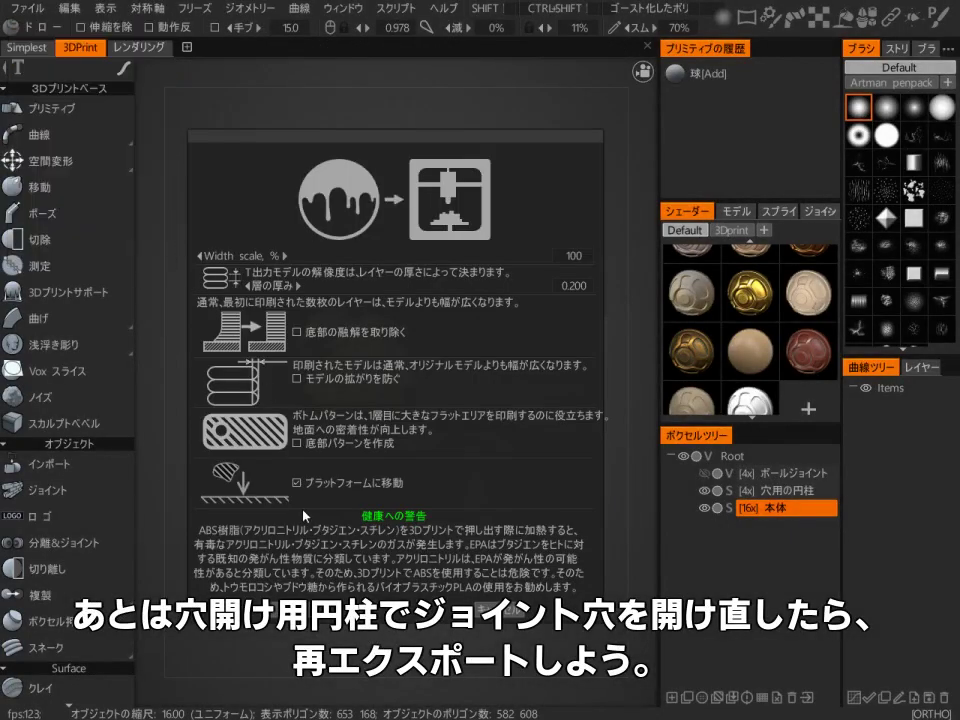
left_click(568, 285)
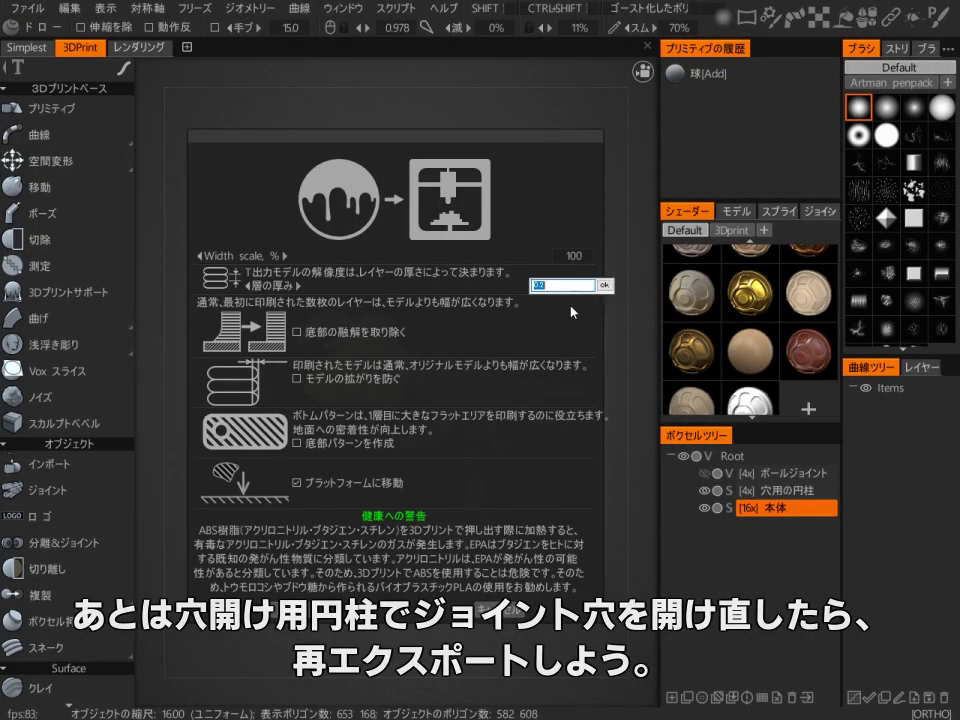
type("0.1")
key("Return")
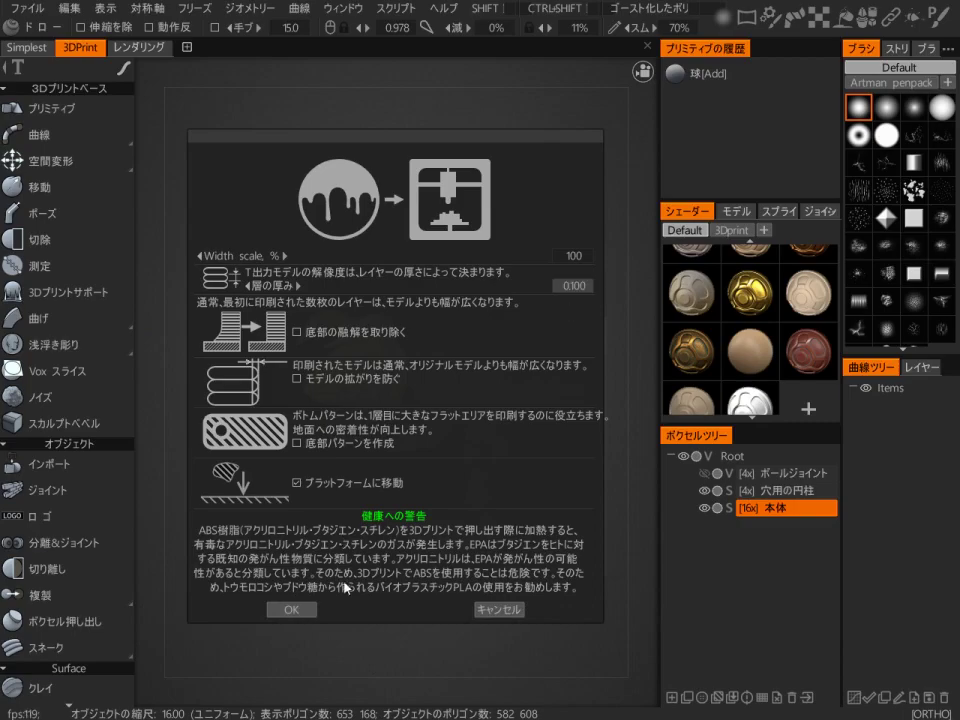
left_click(291, 609)
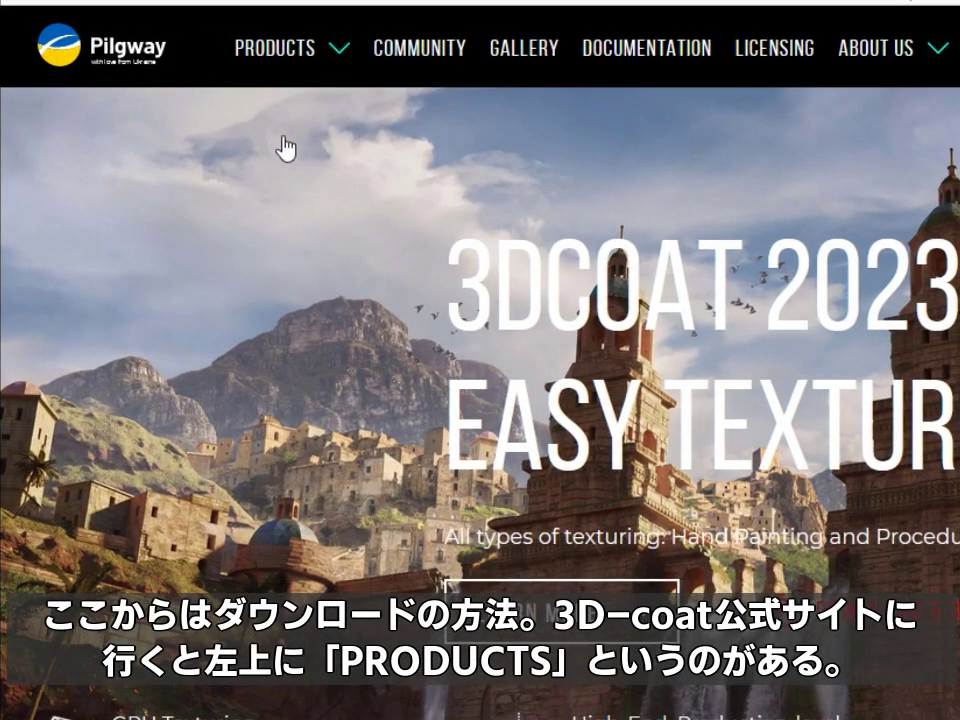
Switch to the Pilgway website in the browser and open the 3DCoatPrint product's free download page
left_click(286, 56)
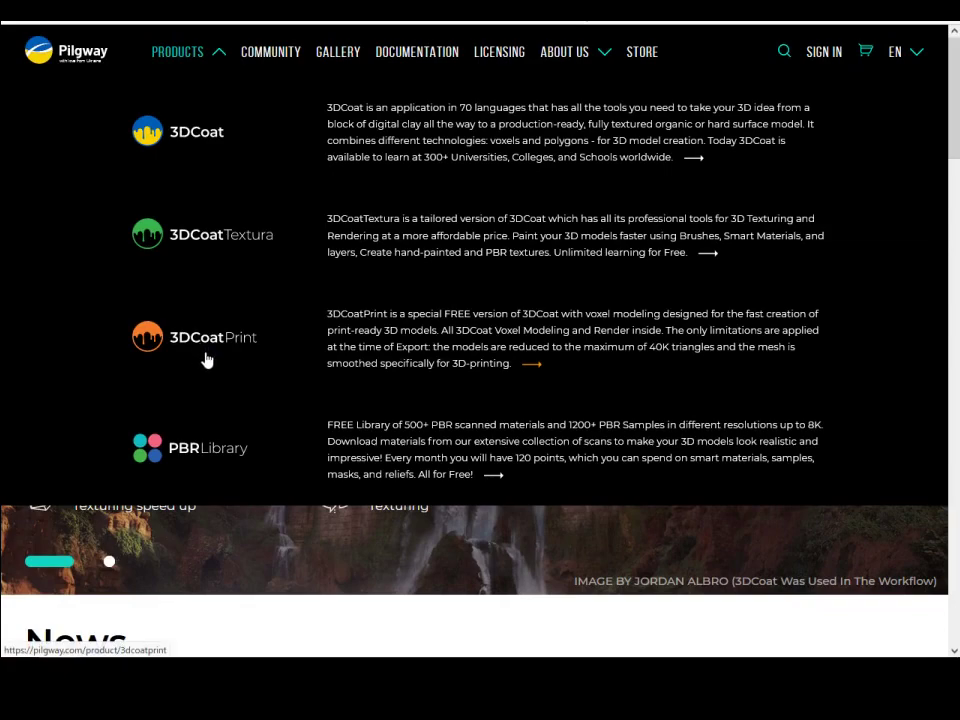
left_click(207, 360)
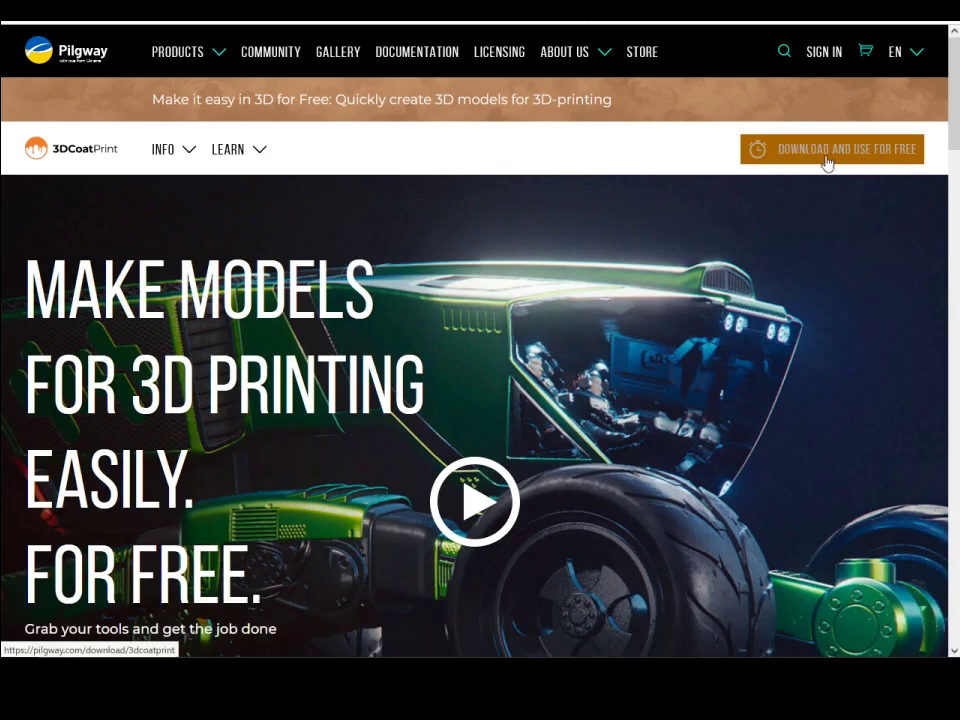
left_click(830, 158)
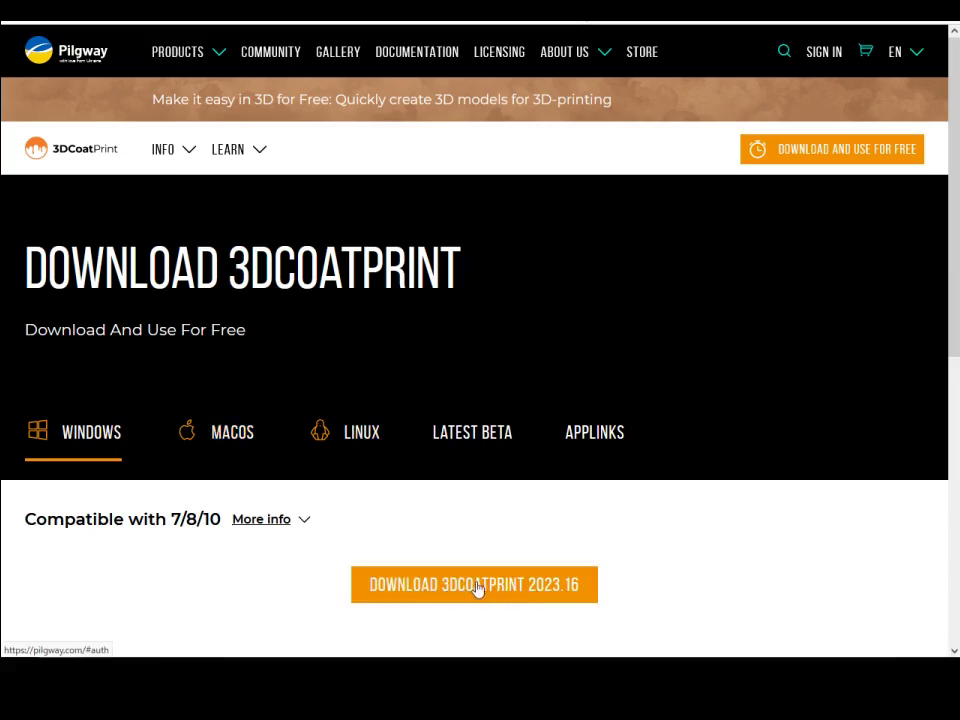
Sign in to the Pilgway site with a Google account and download 3DCoatPrint 2023.16 for Windows
left_click(474, 586)
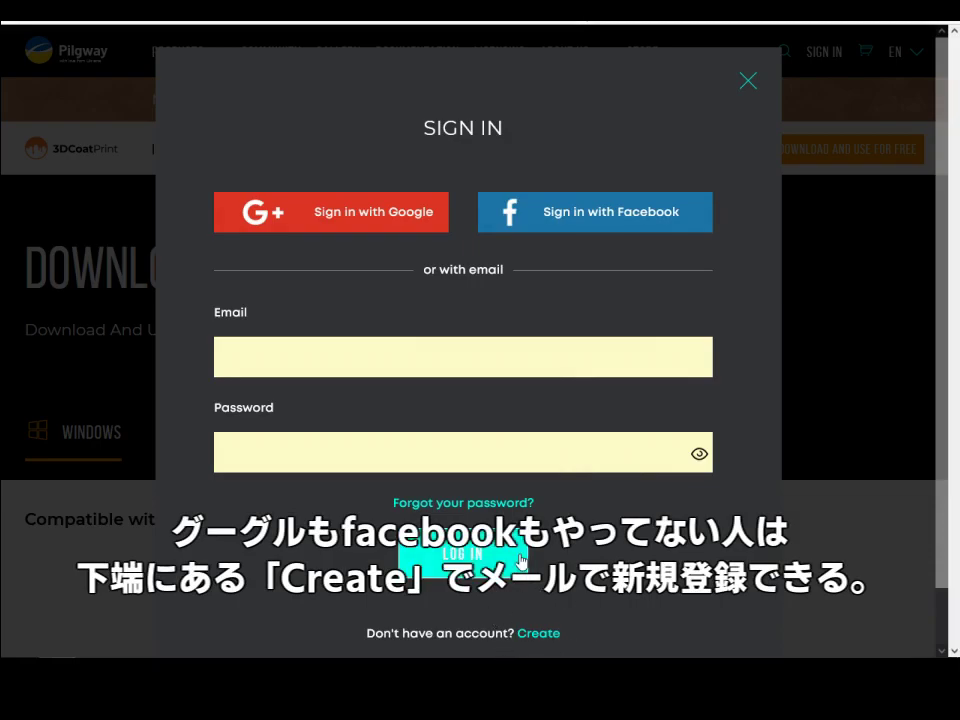
left_click(409, 228)
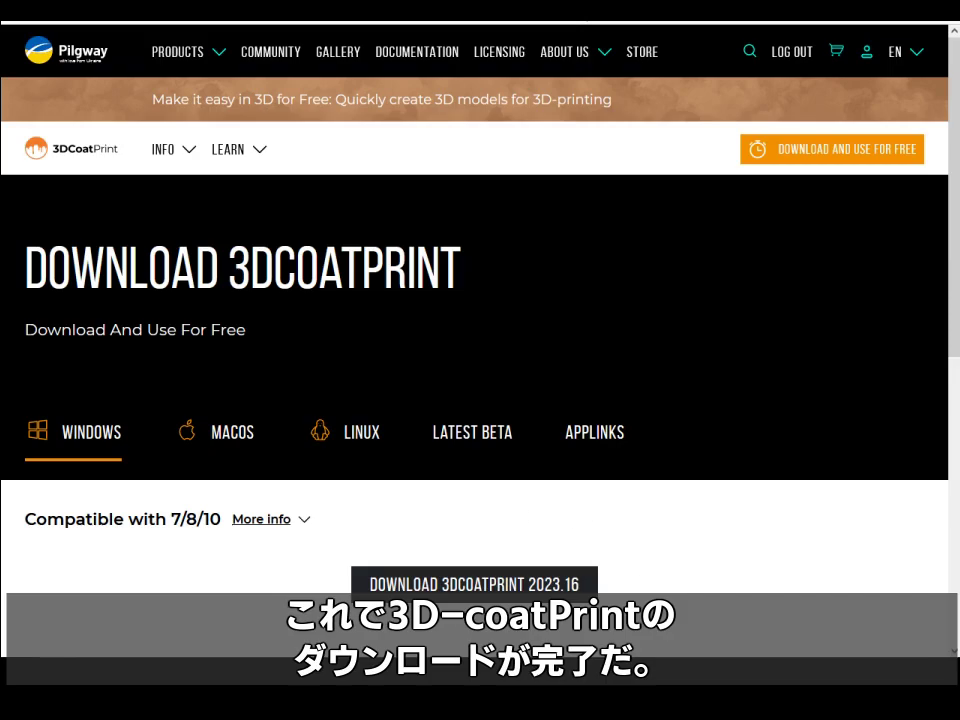
left_click(474, 584)
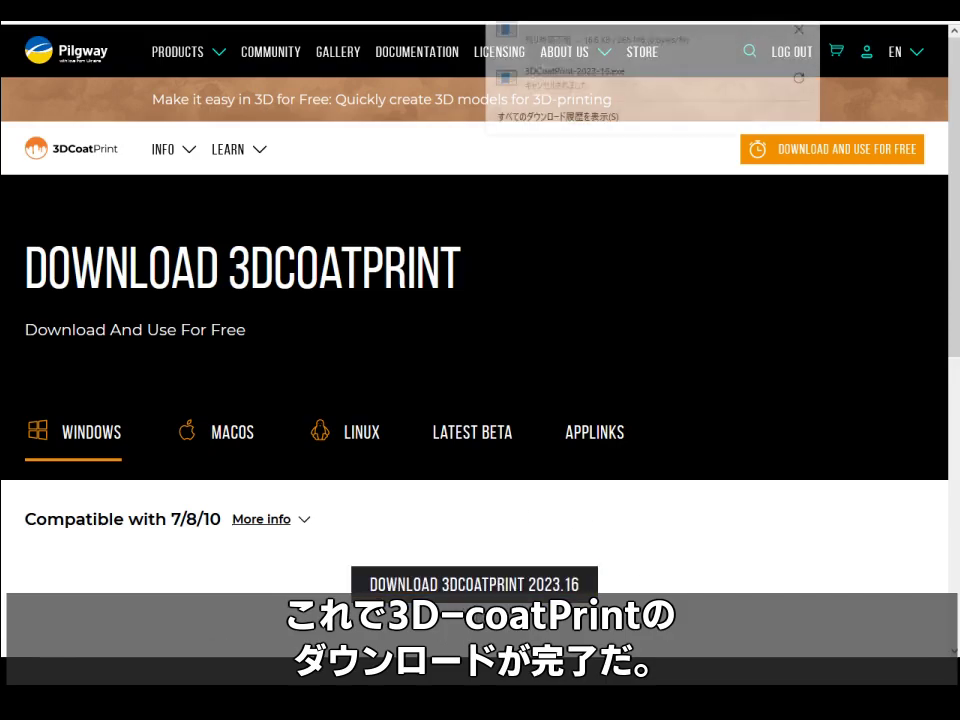